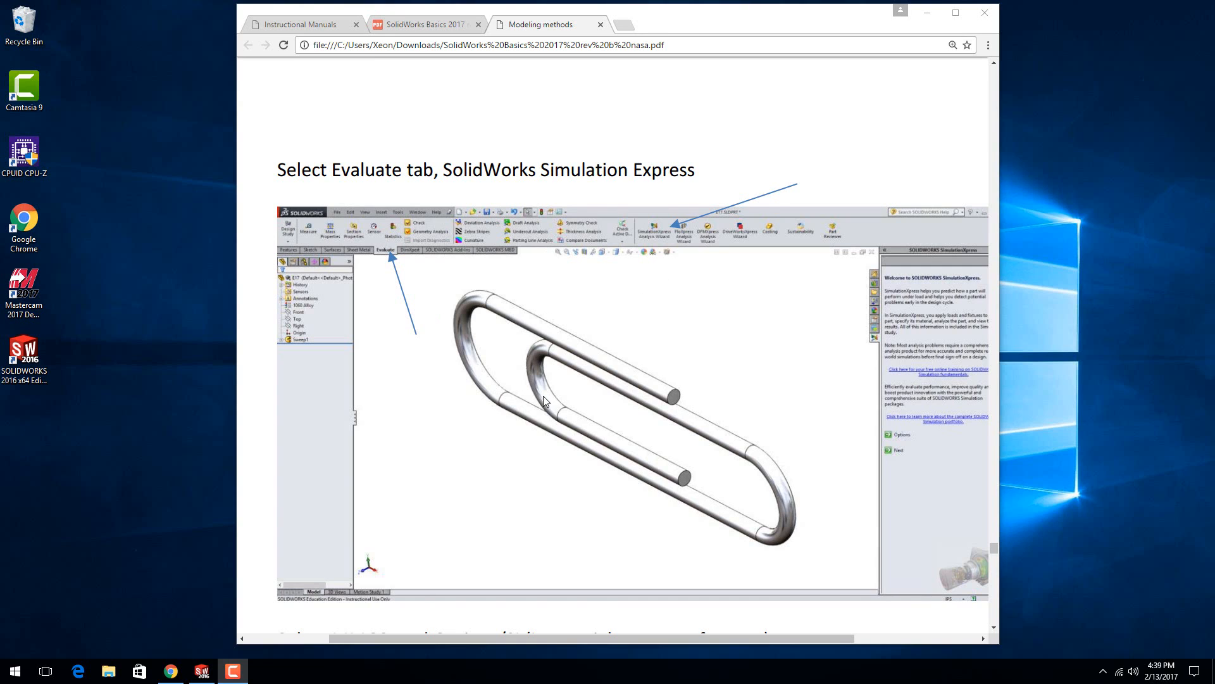
Step: Find the dimensioned paperclip drawing of Exercise 11D in the PDF manual
scroll(543, 396, "up", 15)
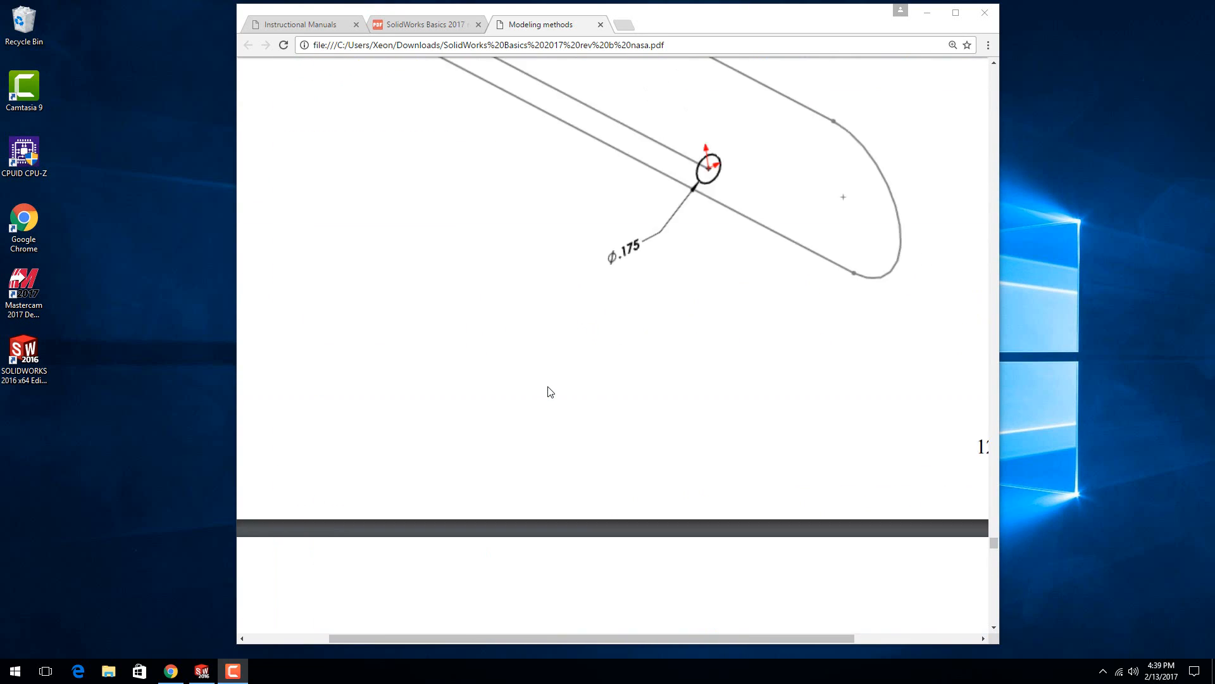
scroll(549, 391, "up", 15)
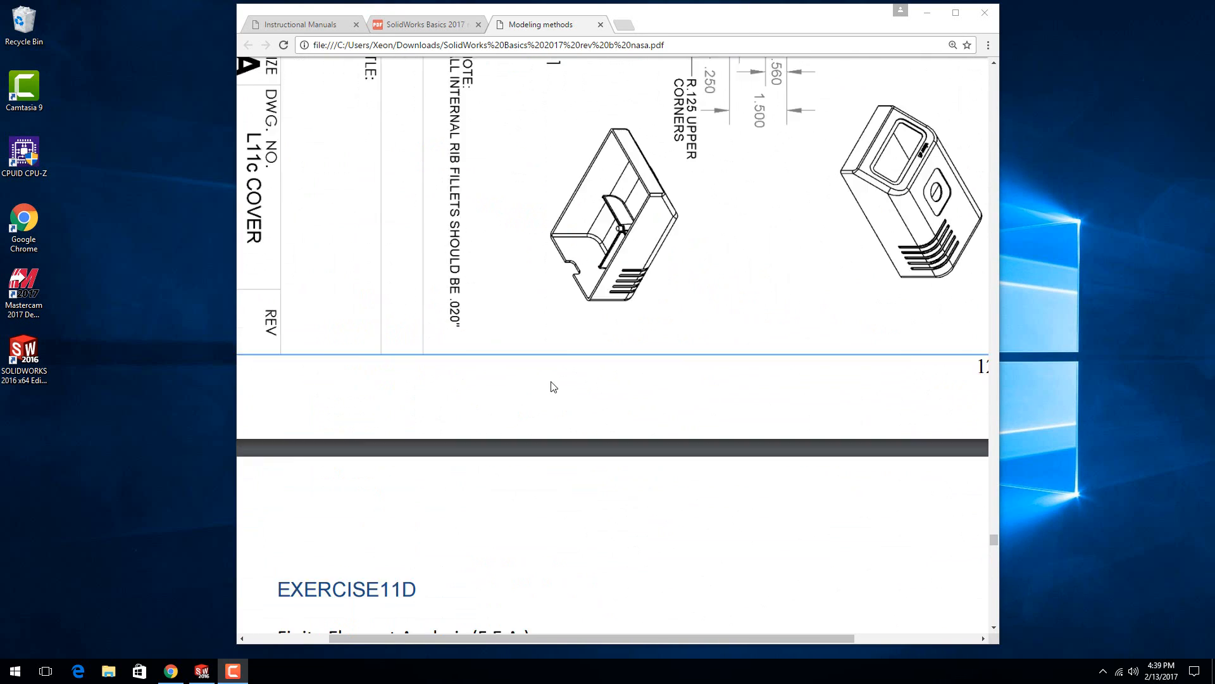
scroll(554, 387, "down", 8)
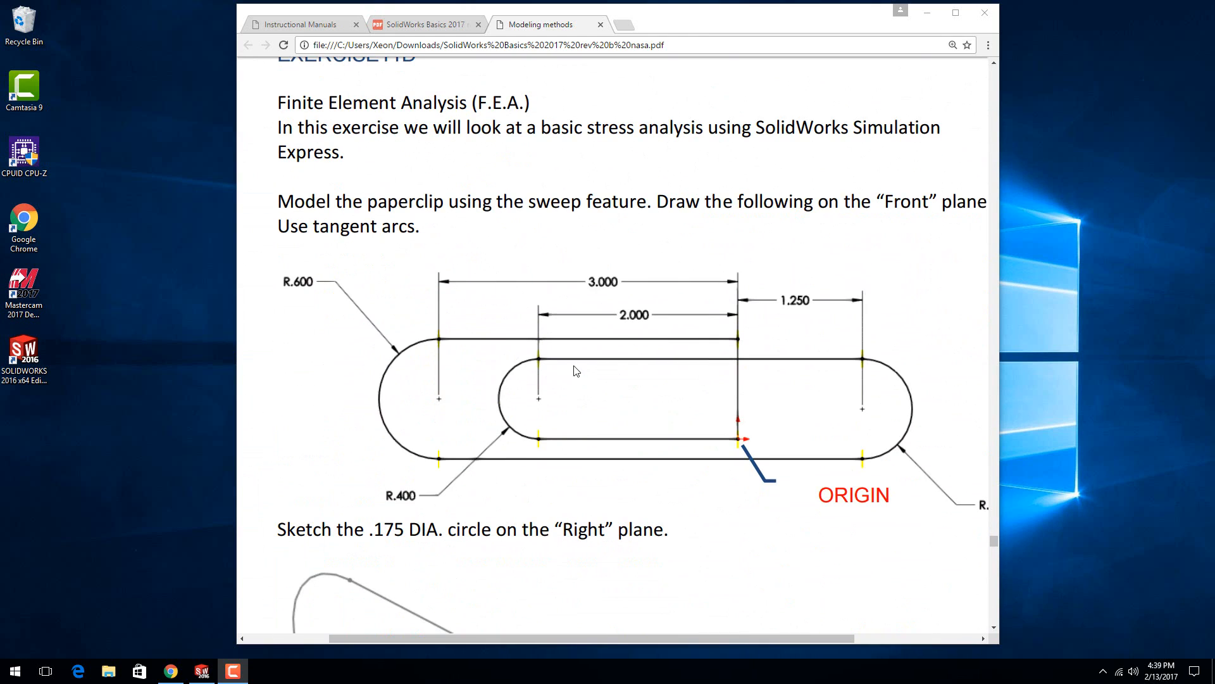
Step: Switch to SOLIDWORKS and create a new Part document
left_click(203, 675)
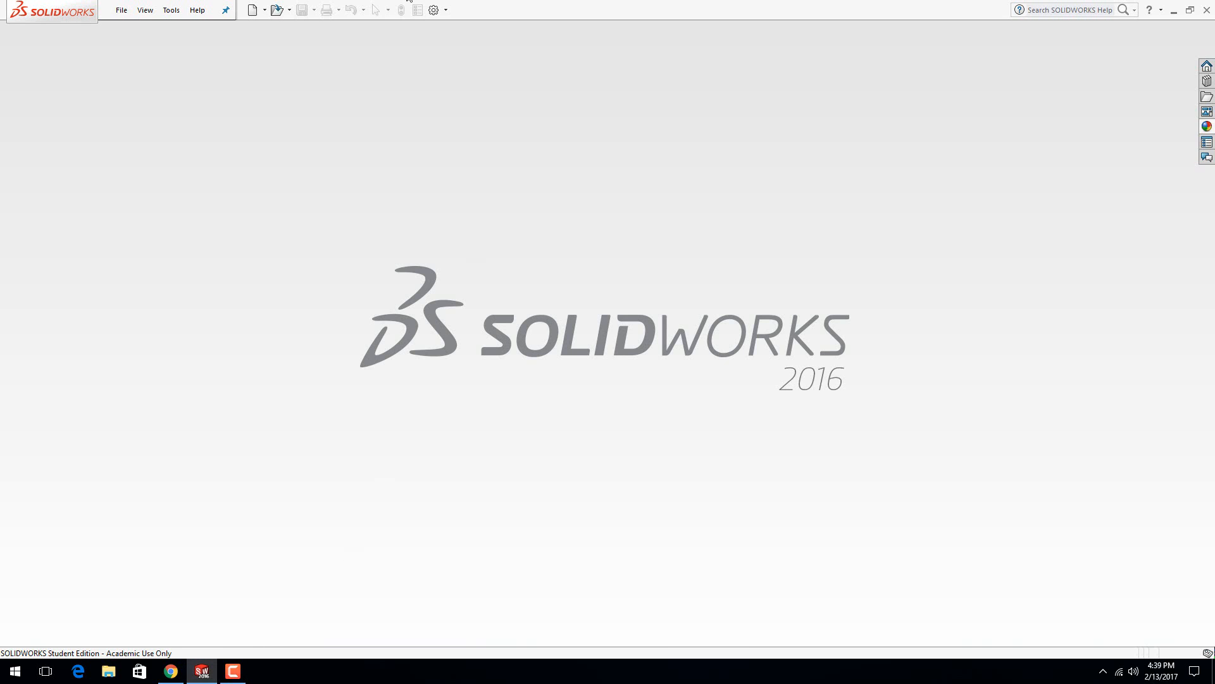
left_click(252, 9)
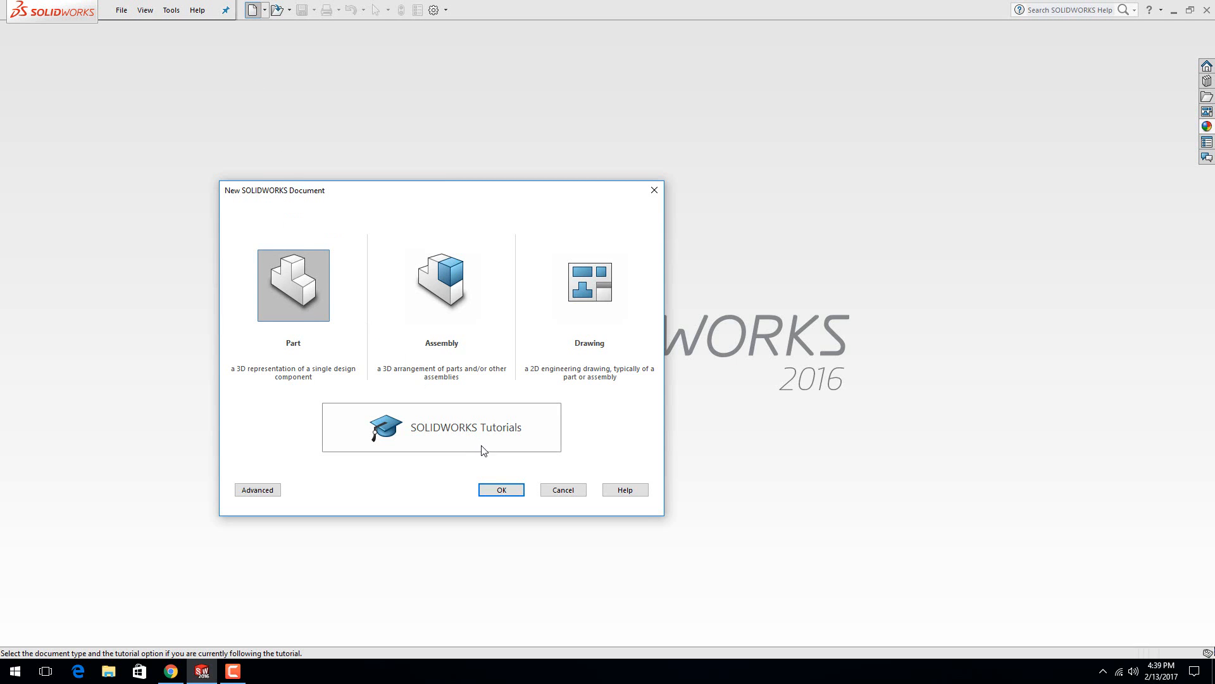
left_click(503, 489)
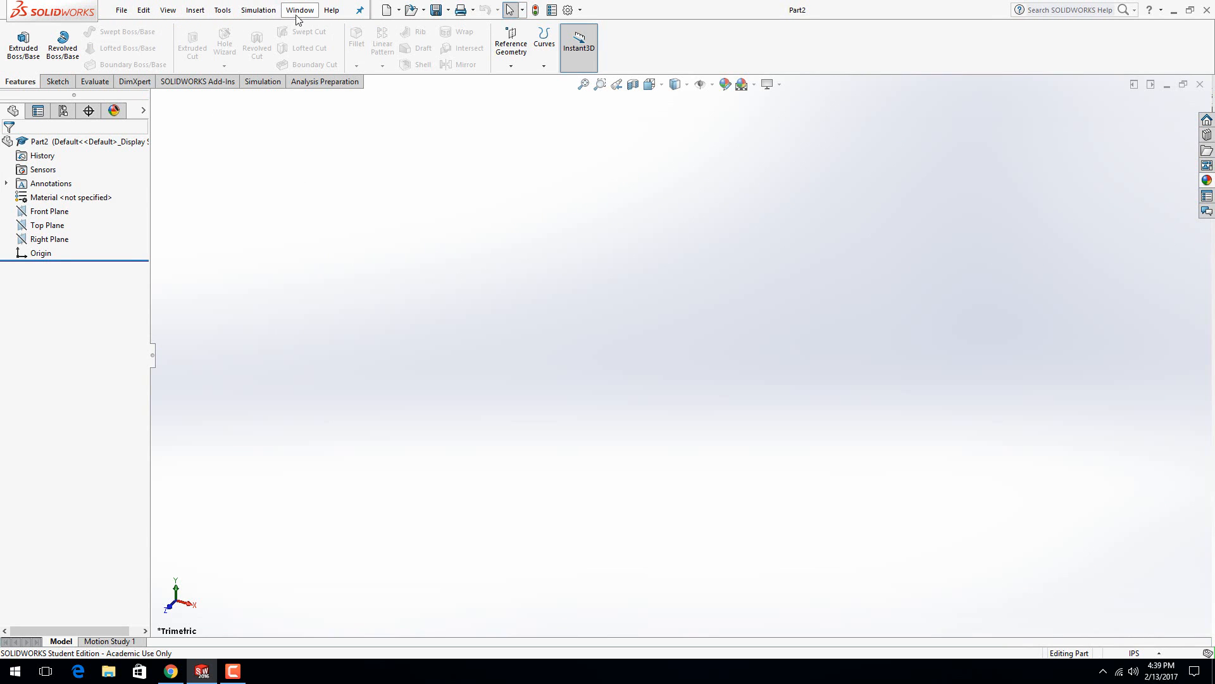
Step: Unpin the menu bar, open the File menu, and pin the menu bar again
left_click(359, 11)
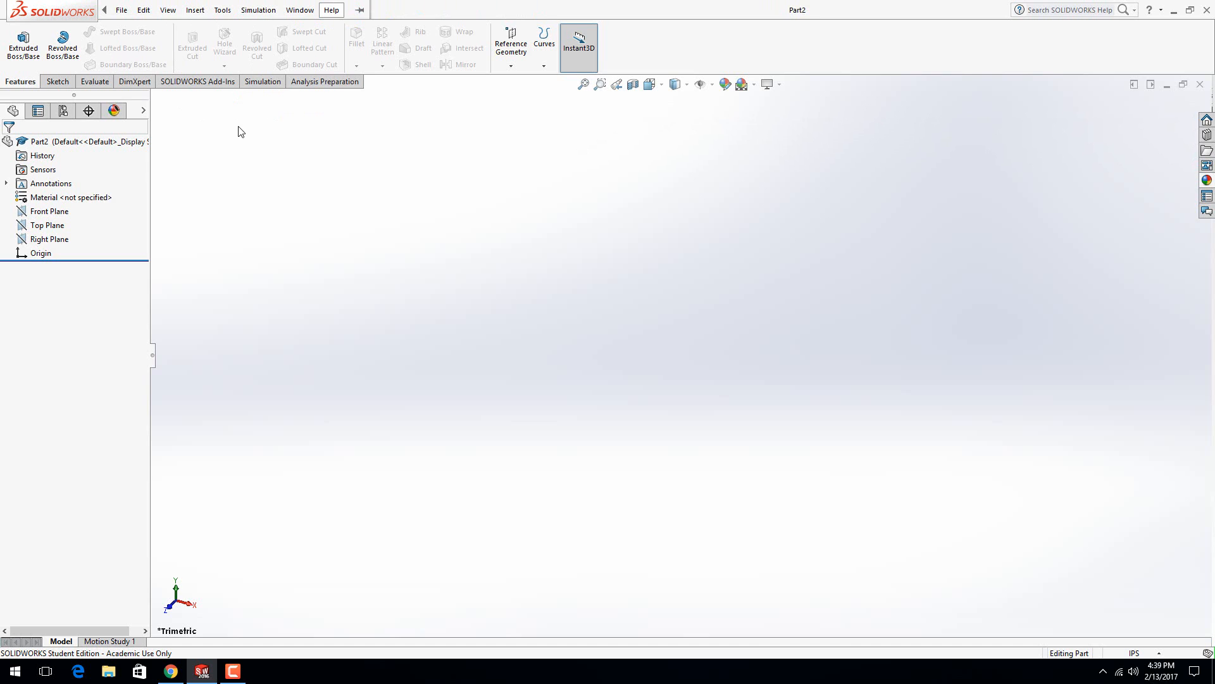
left_click(115, 14)
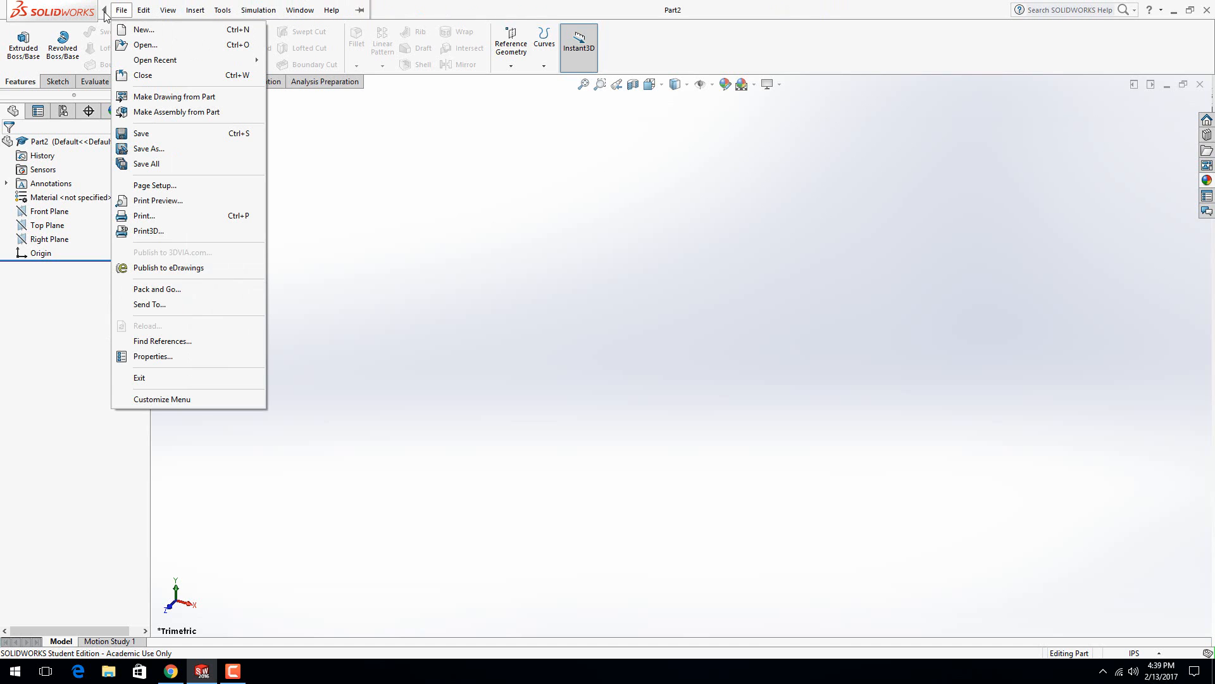
left_click(361, 11)
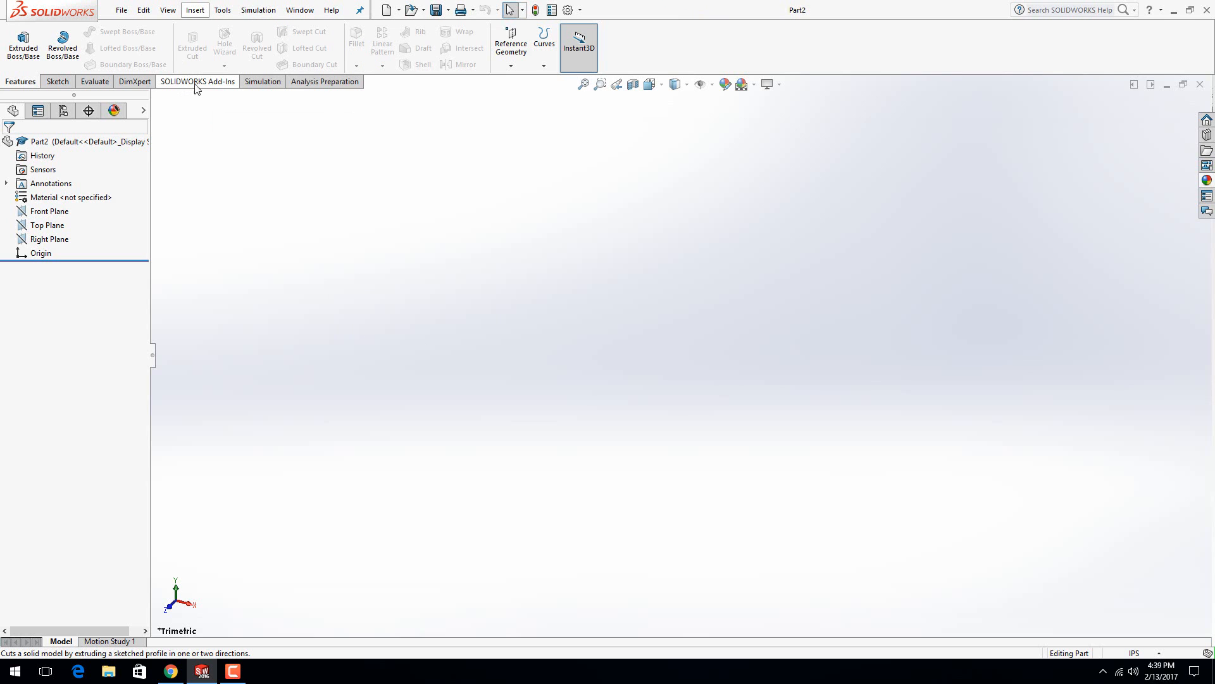
Step: Turn off the SOLIDWORKS Simulation add-in
left_click(260, 82)
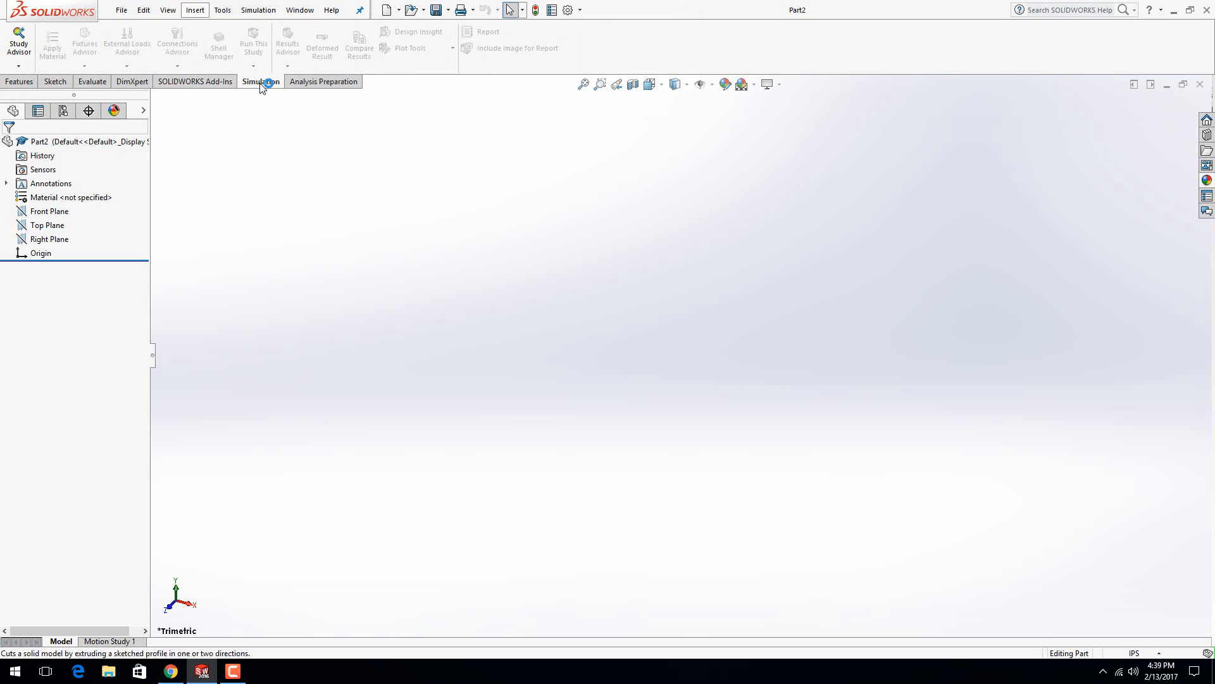
left_click(196, 82)
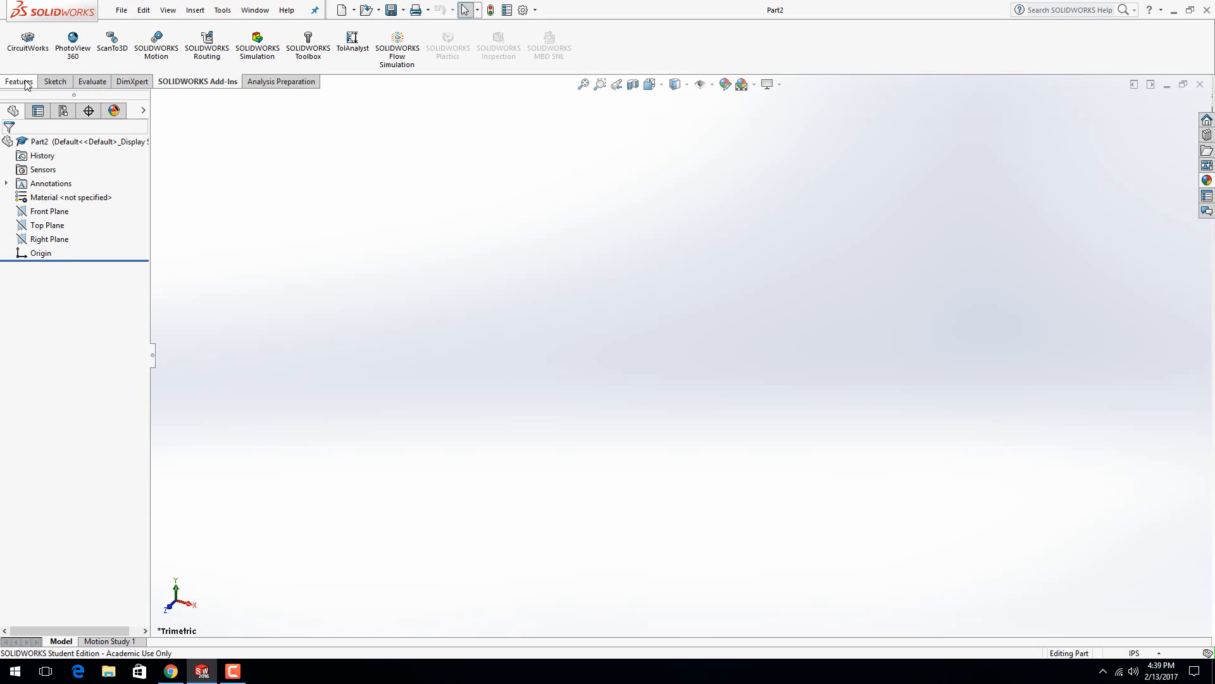
Step: Try to start the SimulationXpress Analysis Wizard for the empty part
left_click(92, 83)
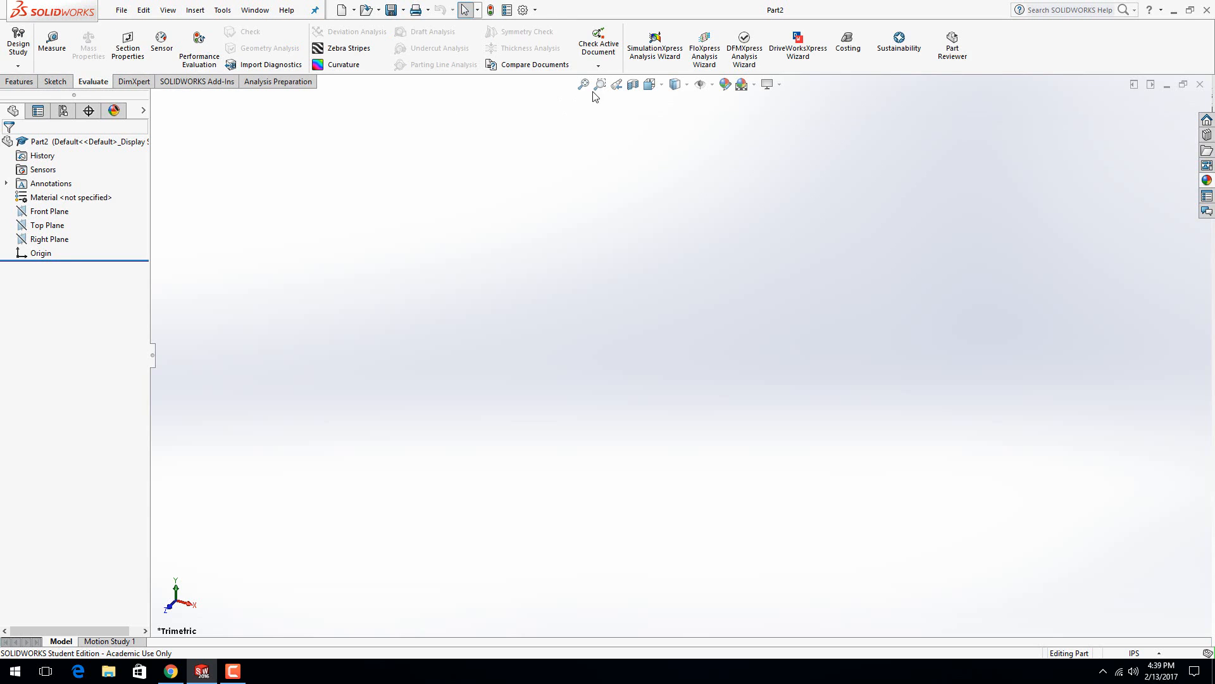
left_click(647, 61)
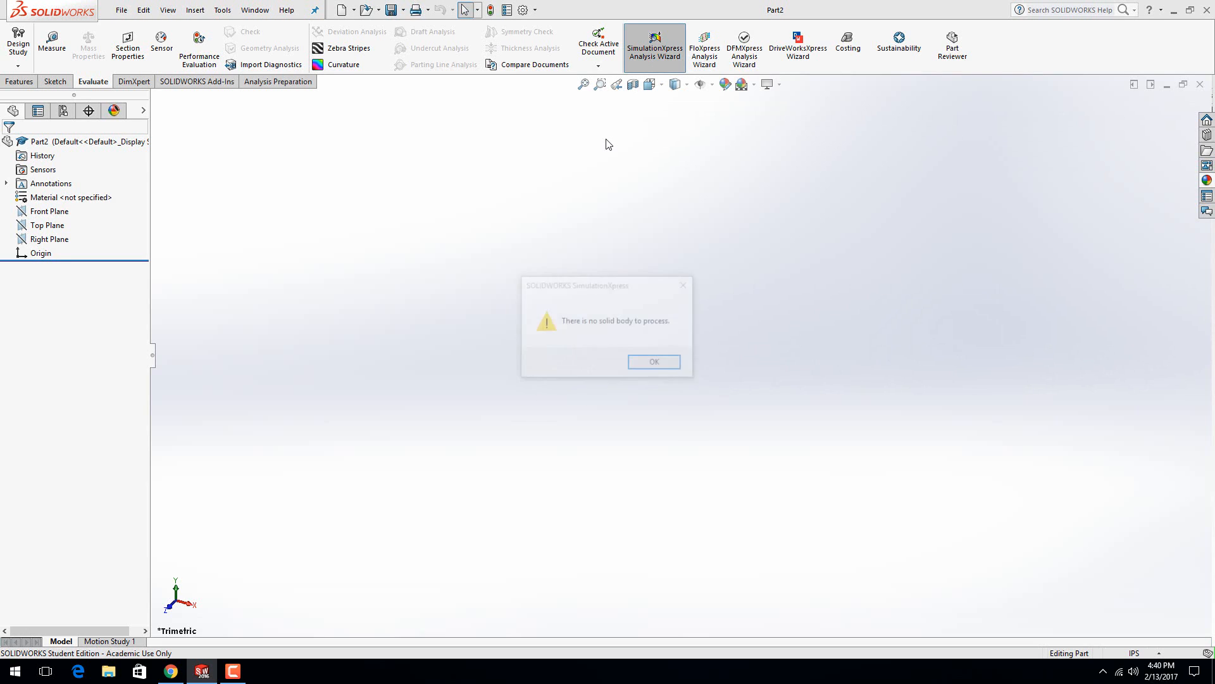
left_click(651, 369)
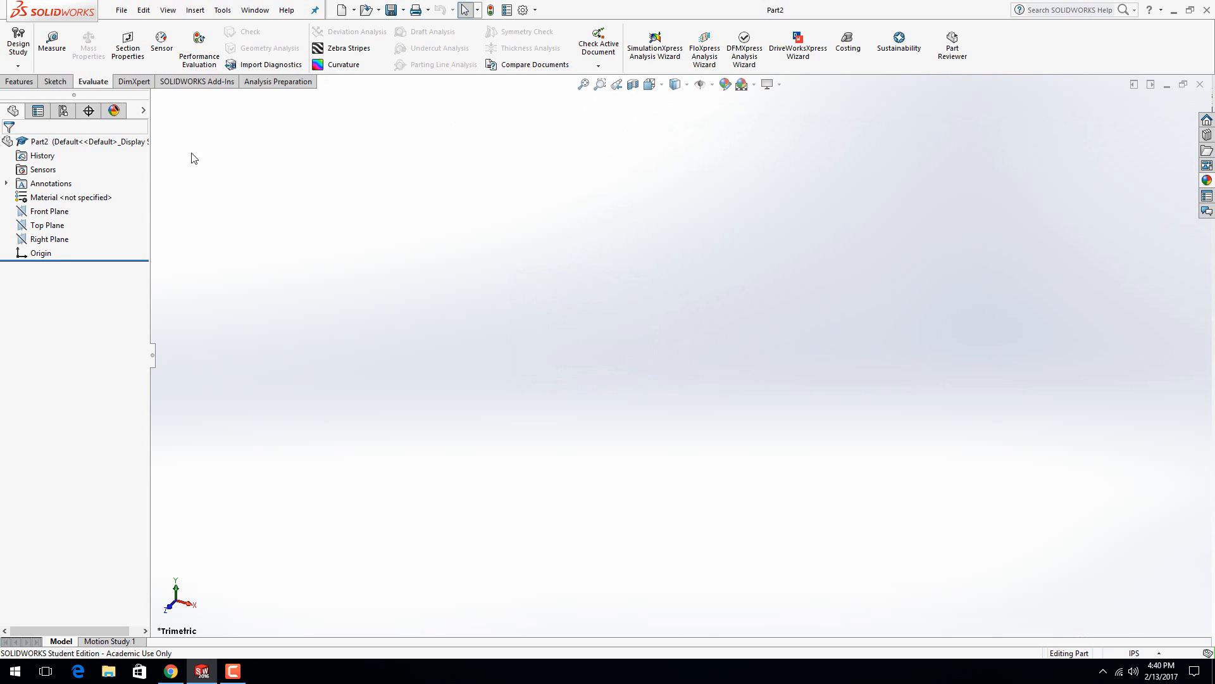
Step: Start a new 2D sketch on the Front Plane
left_click(19, 81)
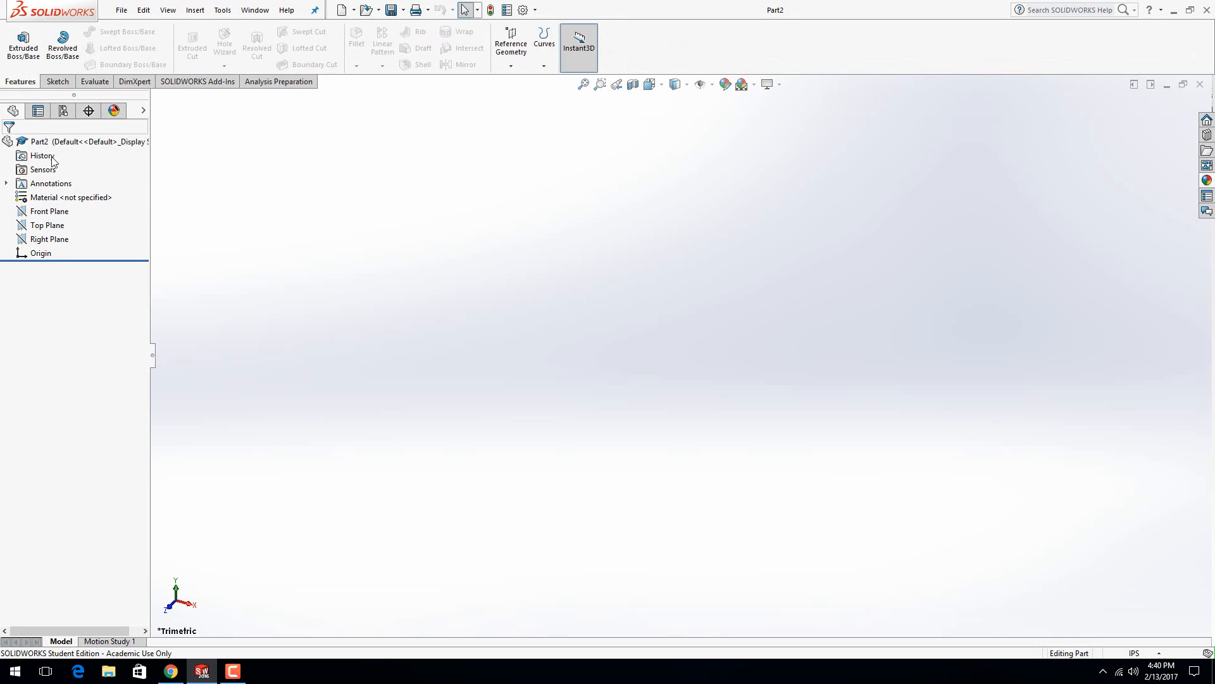
left_click(44, 211)
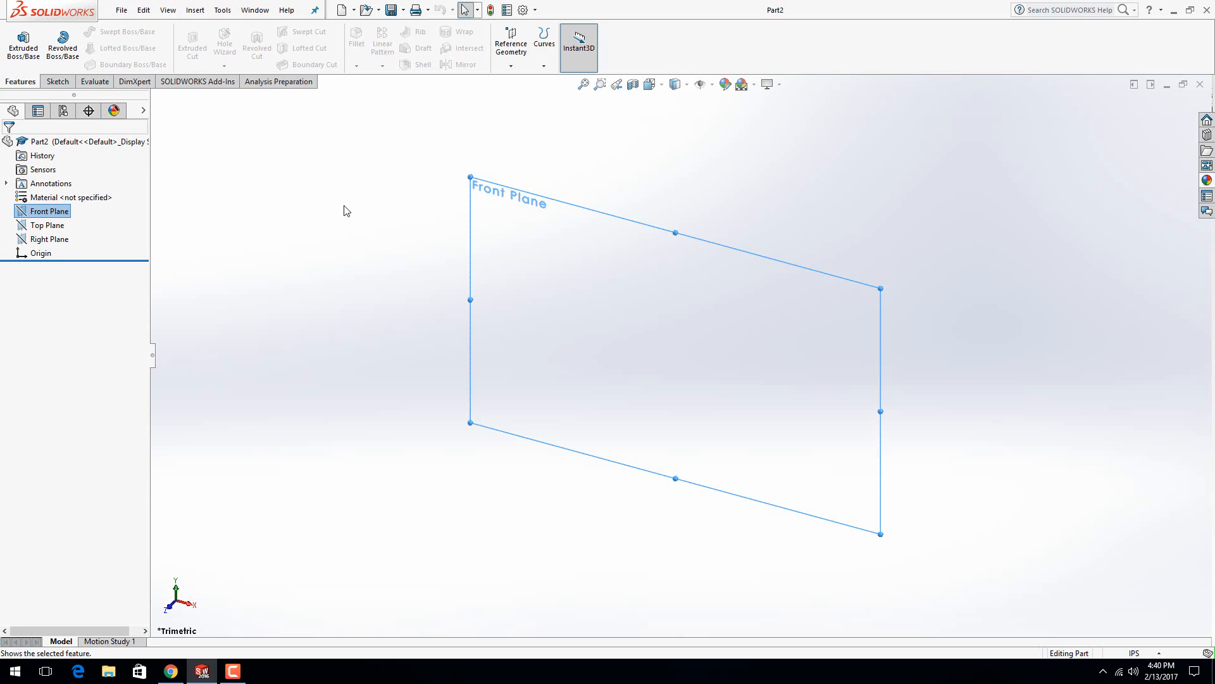
left_click(62, 82)
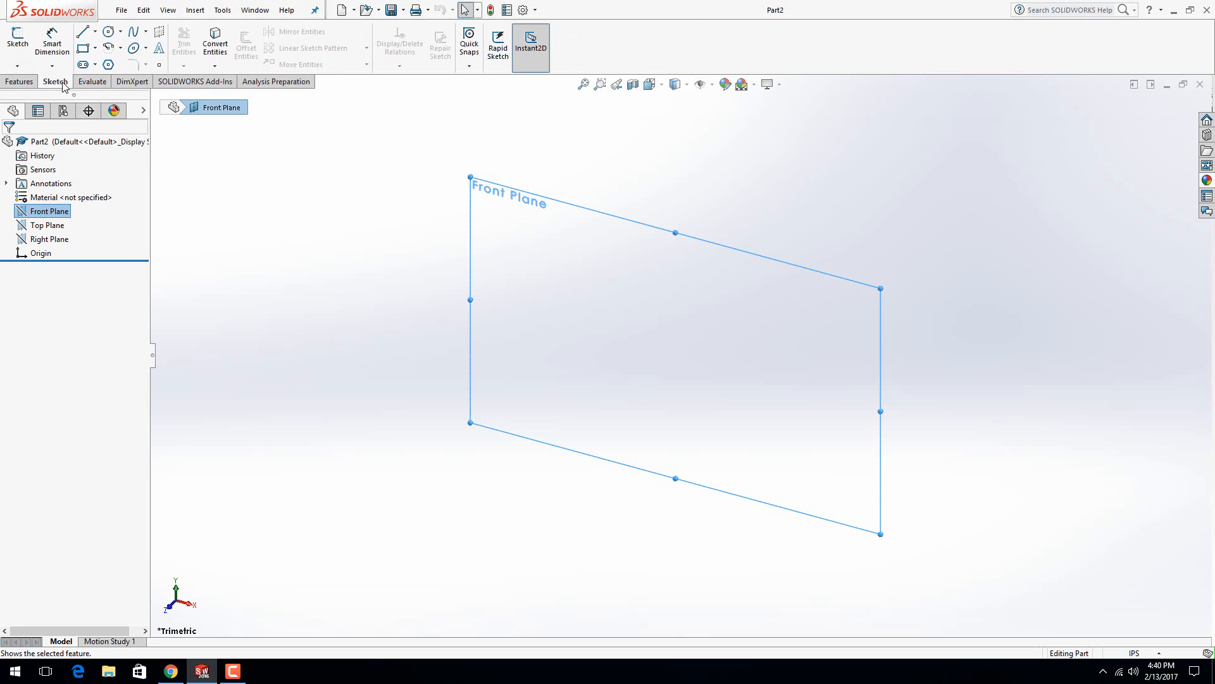
left_click(17, 66)
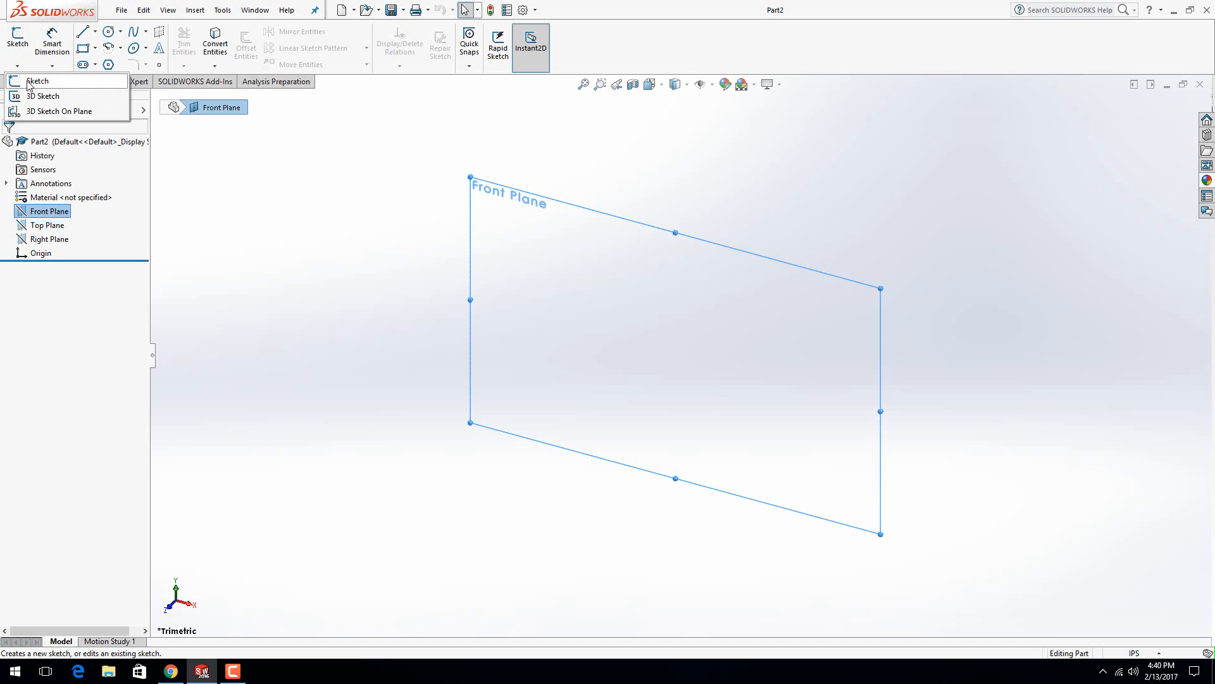
left_click(28, 82)
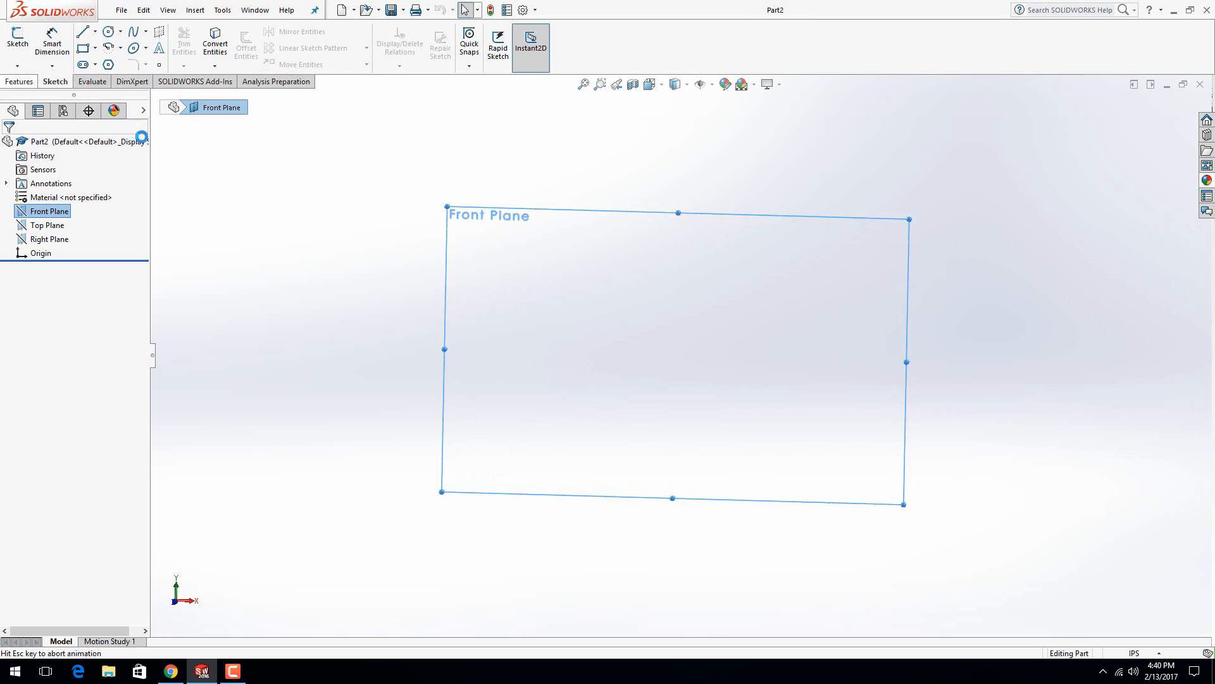
Step: Sketch a horizontal line from the origin toward the left, about 2.07 in long
left_click(84, 34)
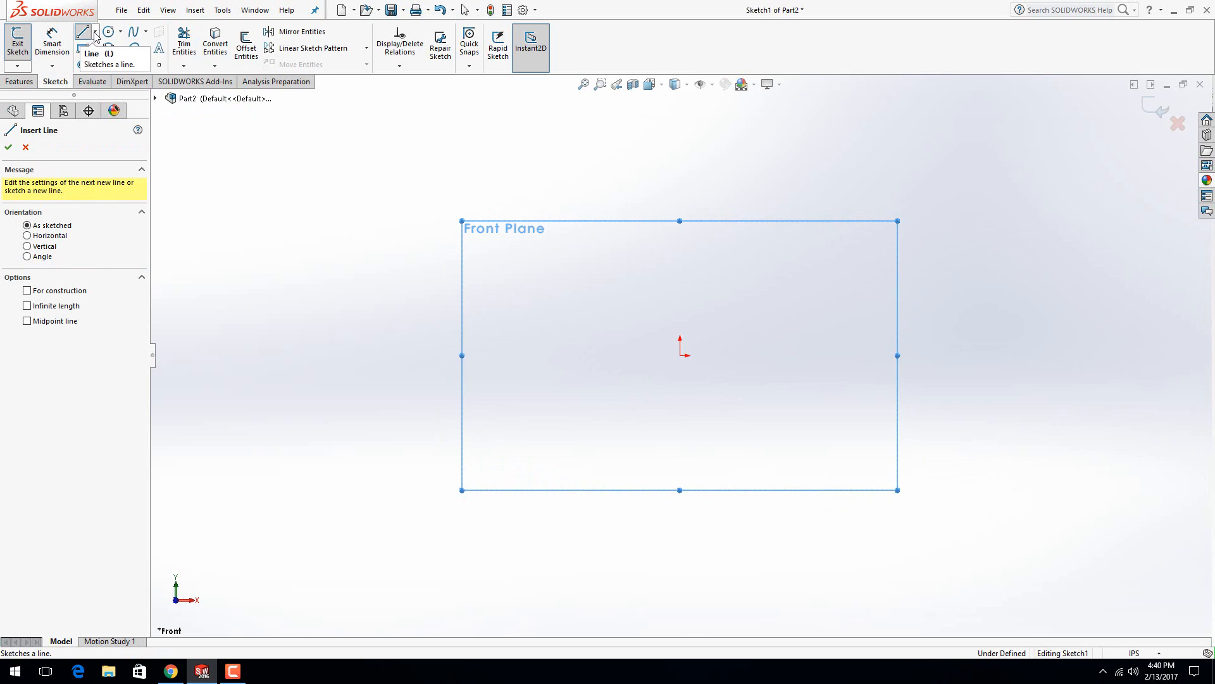
left_click(95, 32)
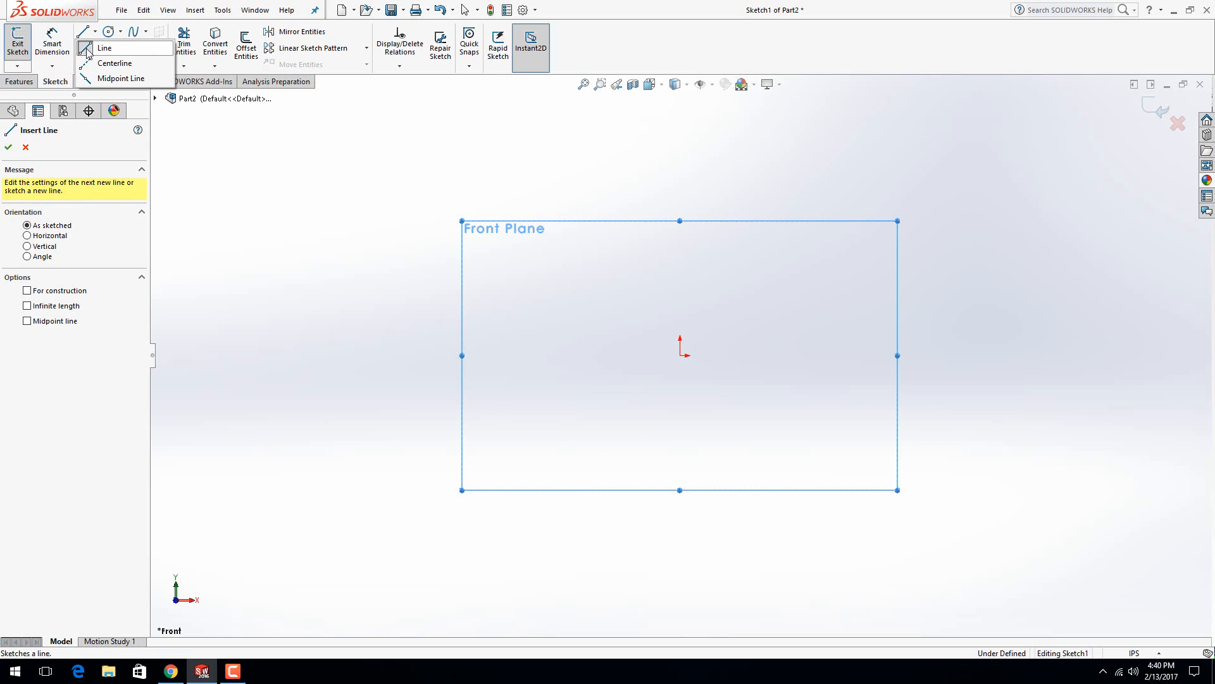
left_click(87, 52)
left_click(680, 356)
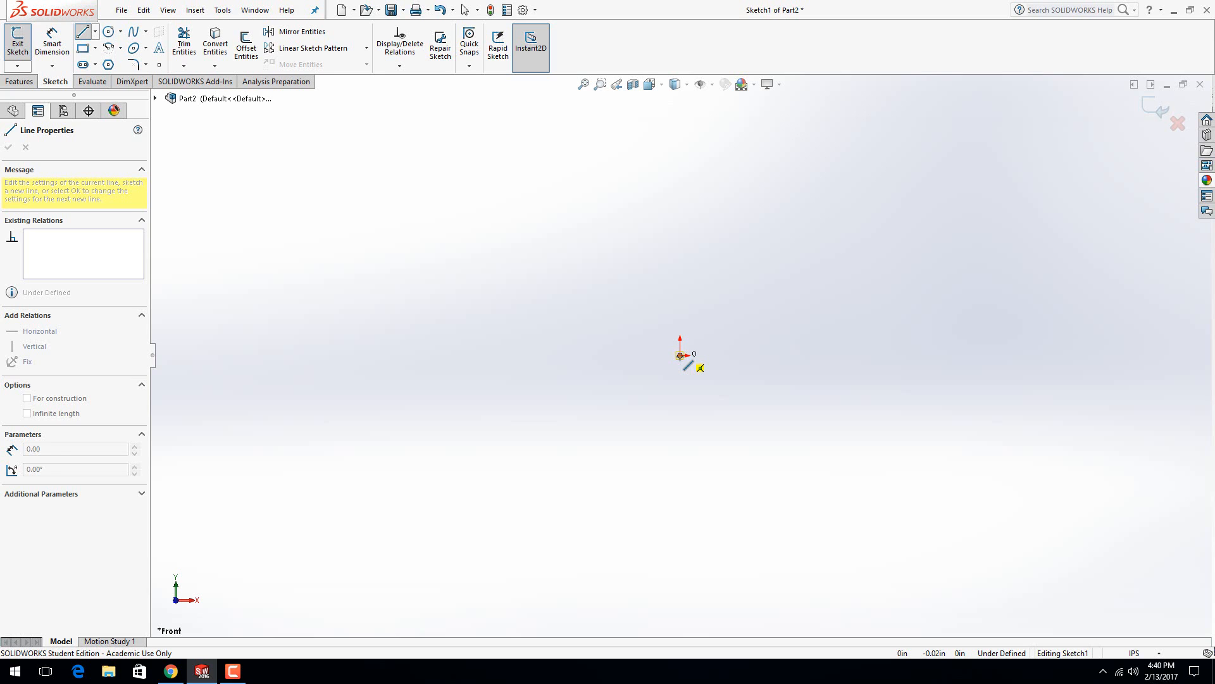
left_click(551, 355)
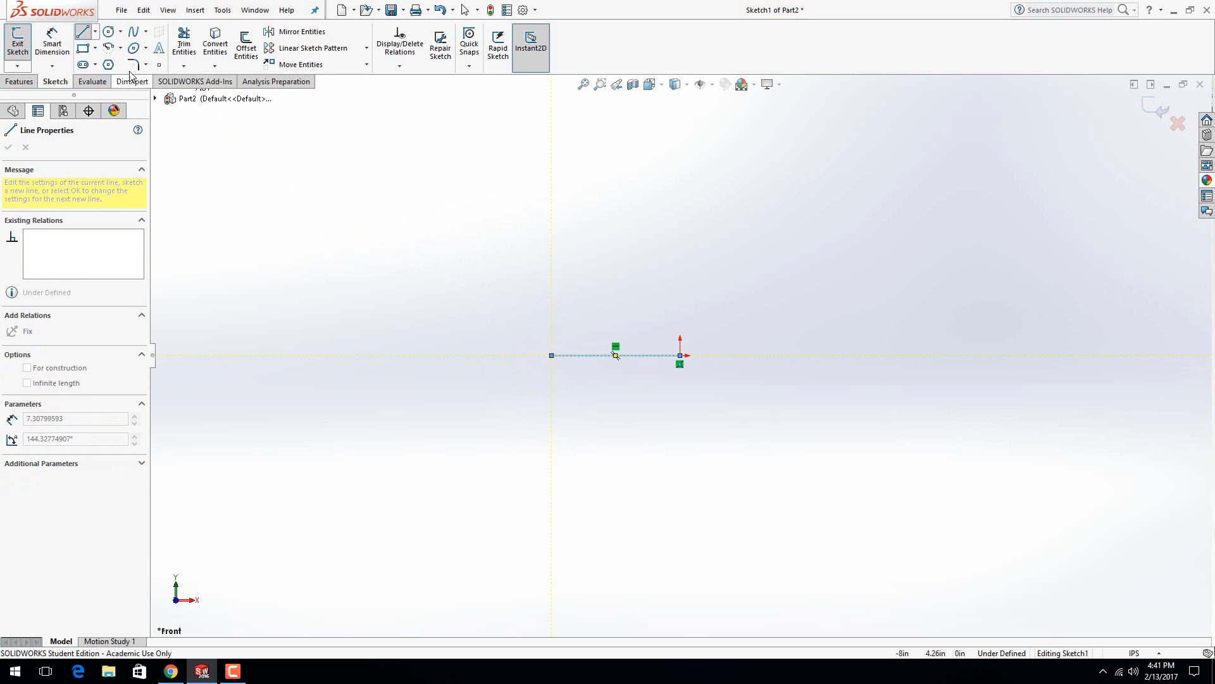
Step: Continue the path with an upward 180° tangent arc of about 0.41 in radius and a horizontal line about 3.05 in long to the right
left_click(120, 48)
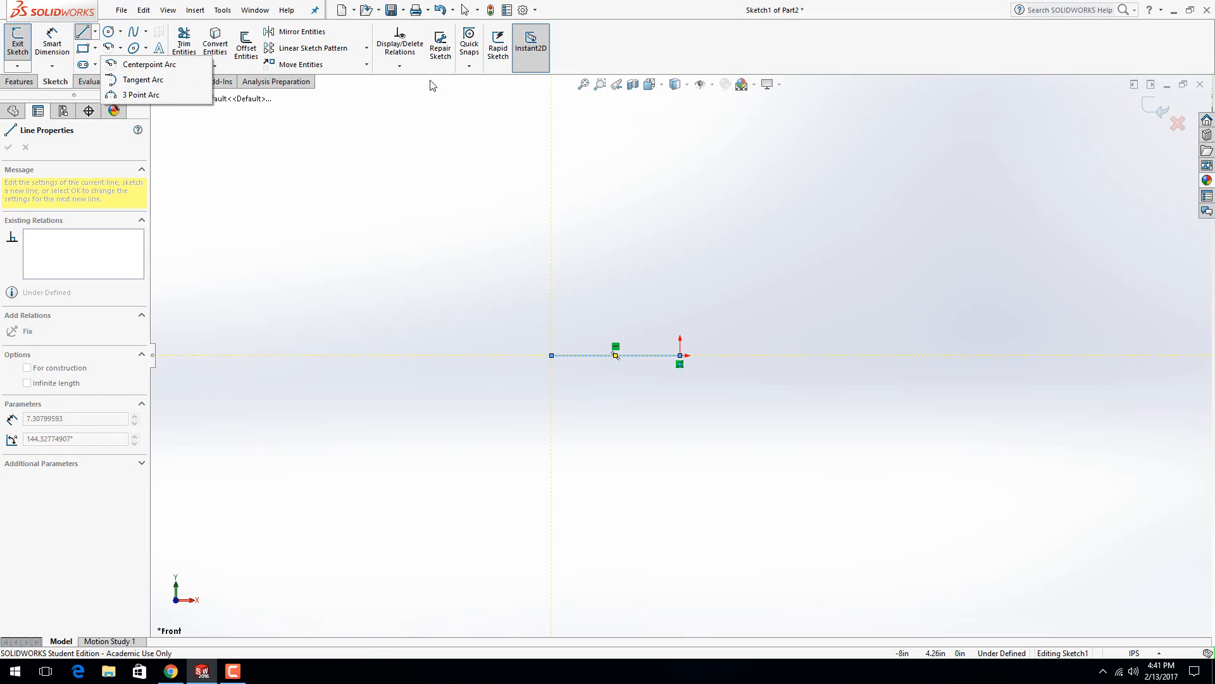
left_click(641, 58)
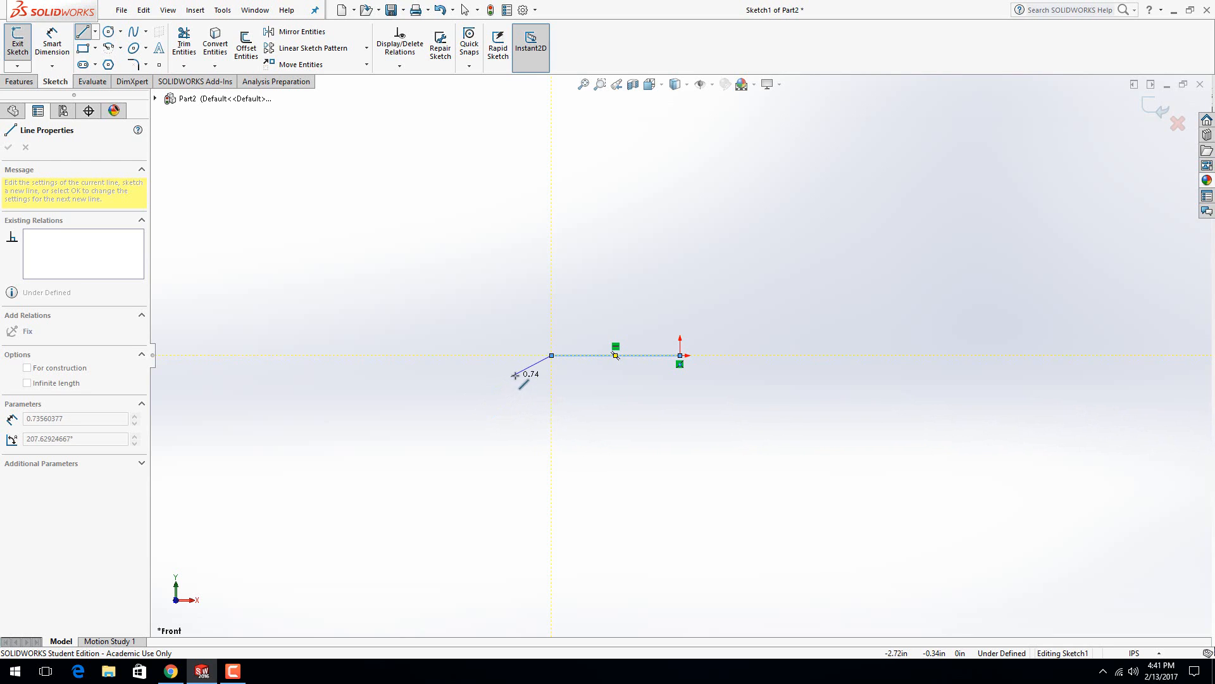
left_click(550, 358)
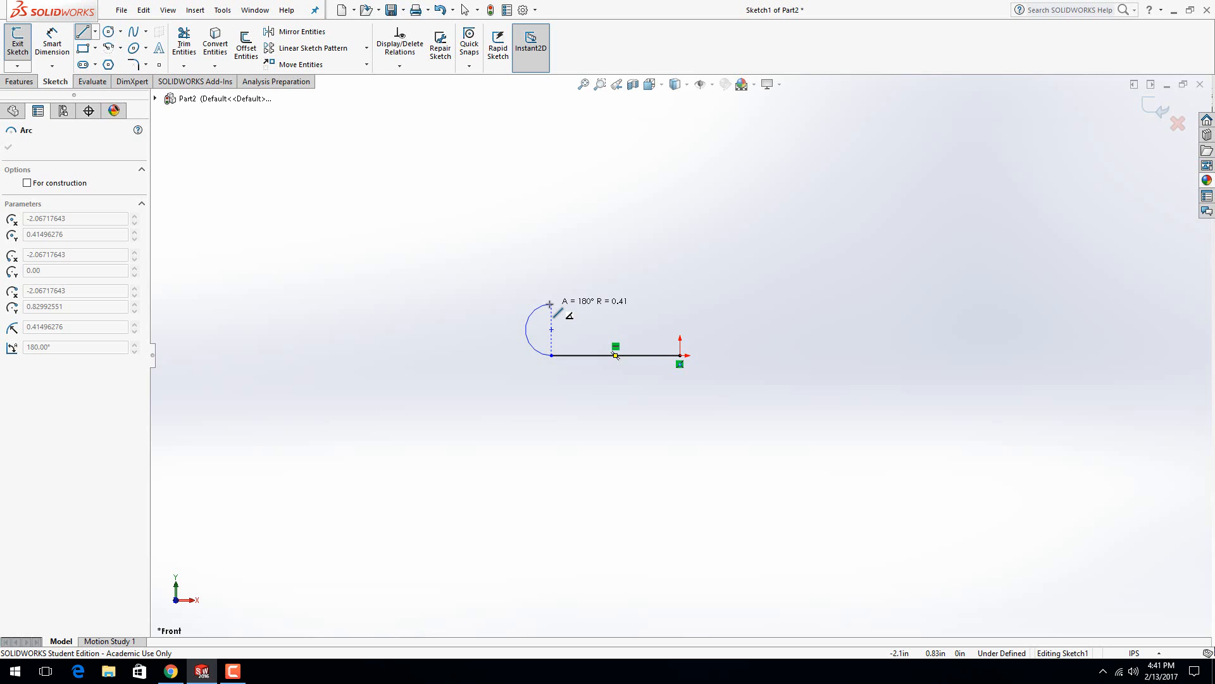
left_click(550, 304)
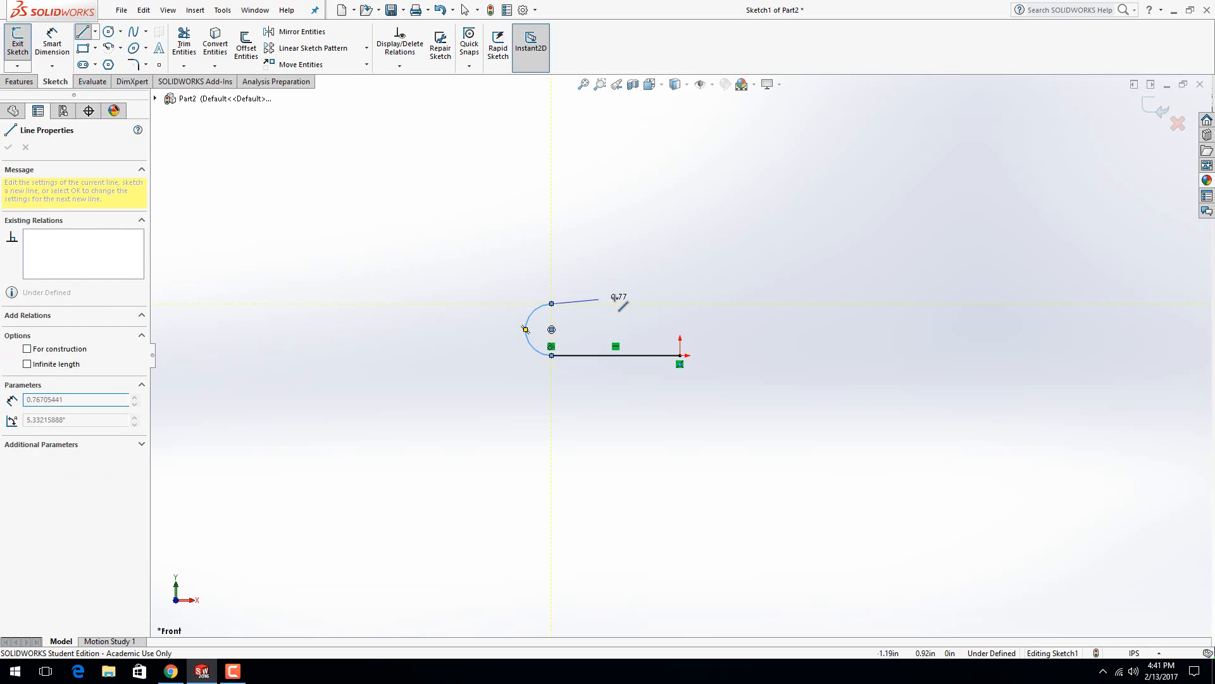
left_click(741, 304)
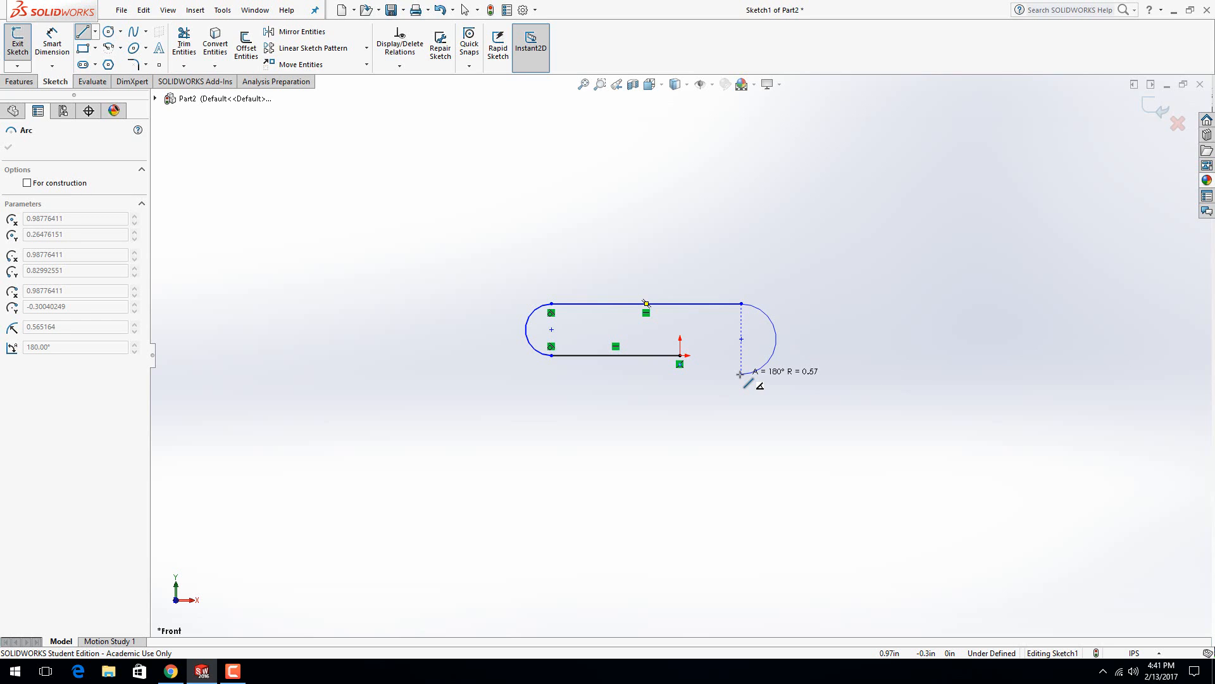
Step: Add a downward 180° tangent arc of about 0.57 in radius, followed by a horizontal line about 4.01 in long to the left
left_click(740, 374)
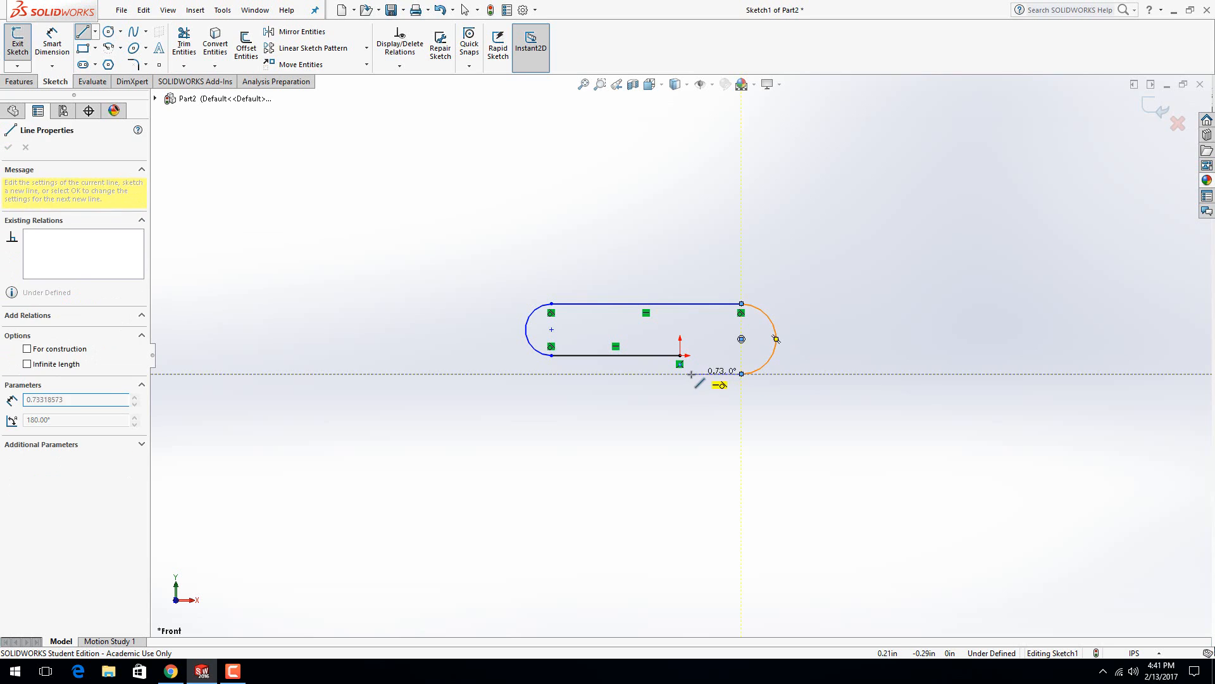
left_click(491, 374)
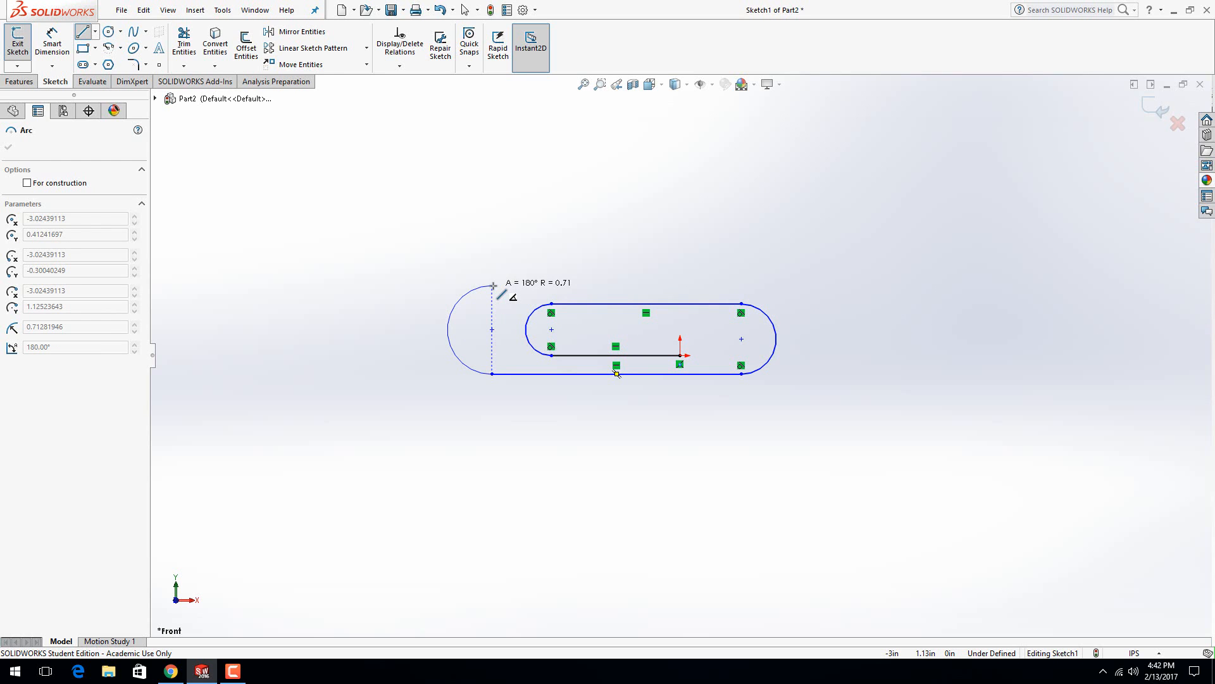
Step: Finish the path with an upward 180° tangent arc of about 0.71 in radius and a 3.02 in horizontal line ending vertically above the origin
left_click(494, 286)
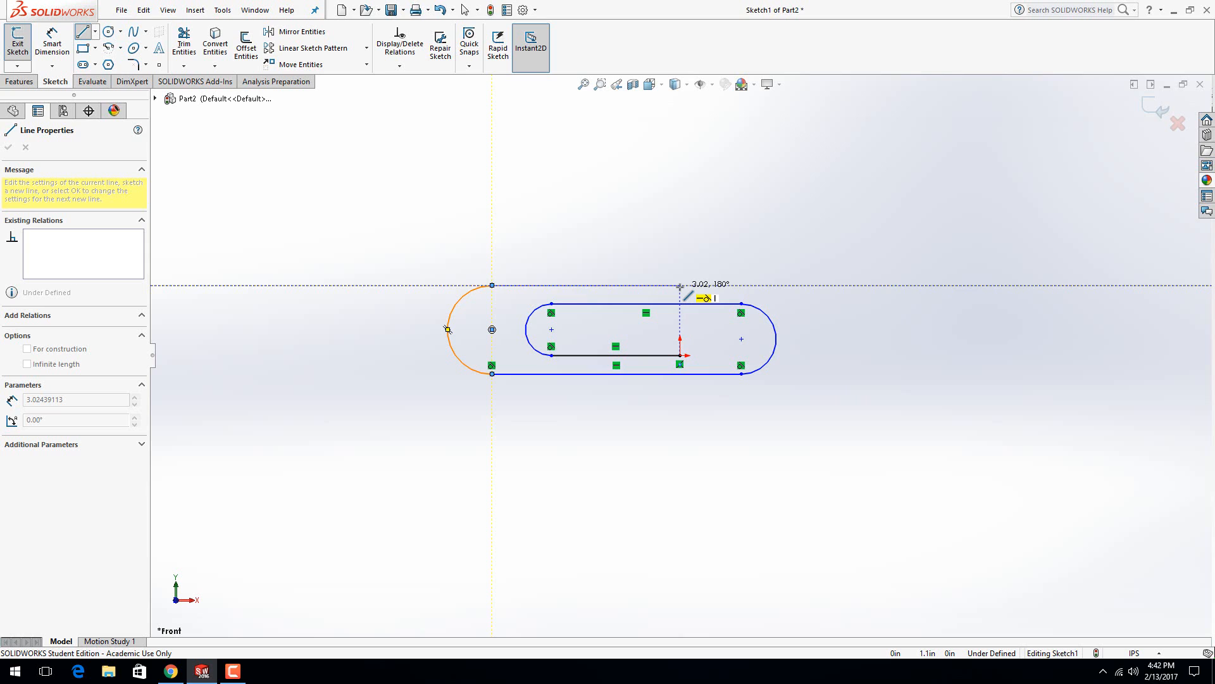
left_click(680, 285)
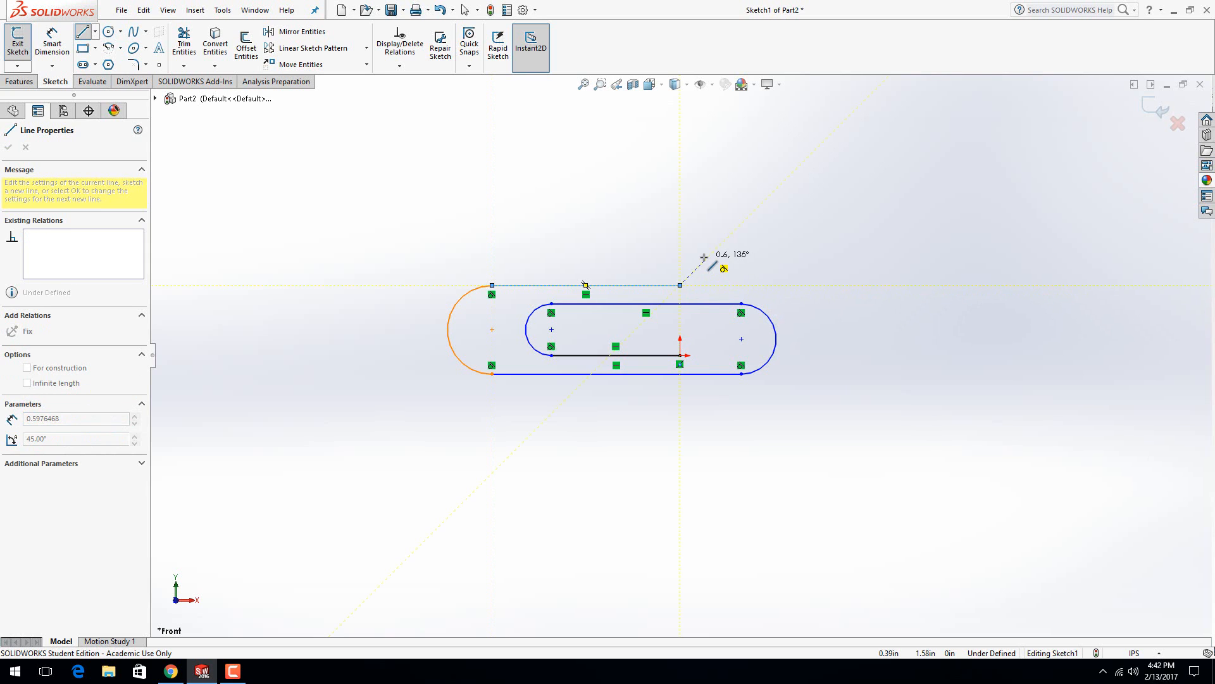
key("Escape")
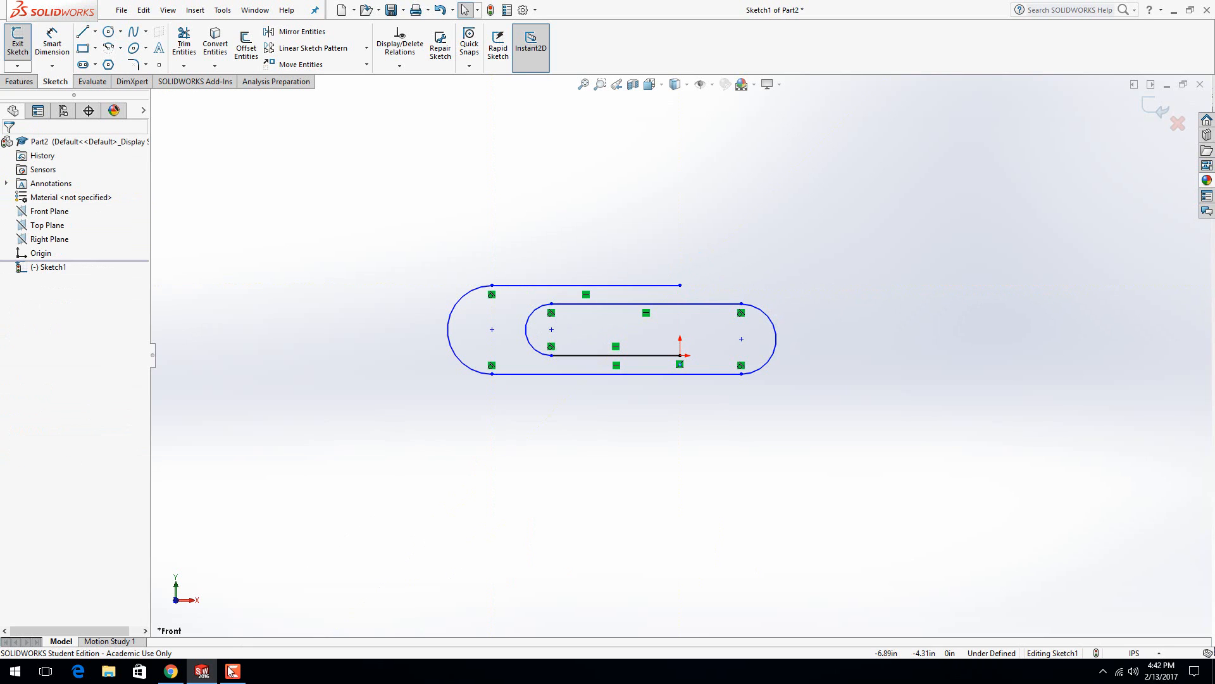
Step: Switch to the PDF manual in Chrome and examine the paperclip drawing's dimensions
left_click(170, 672)
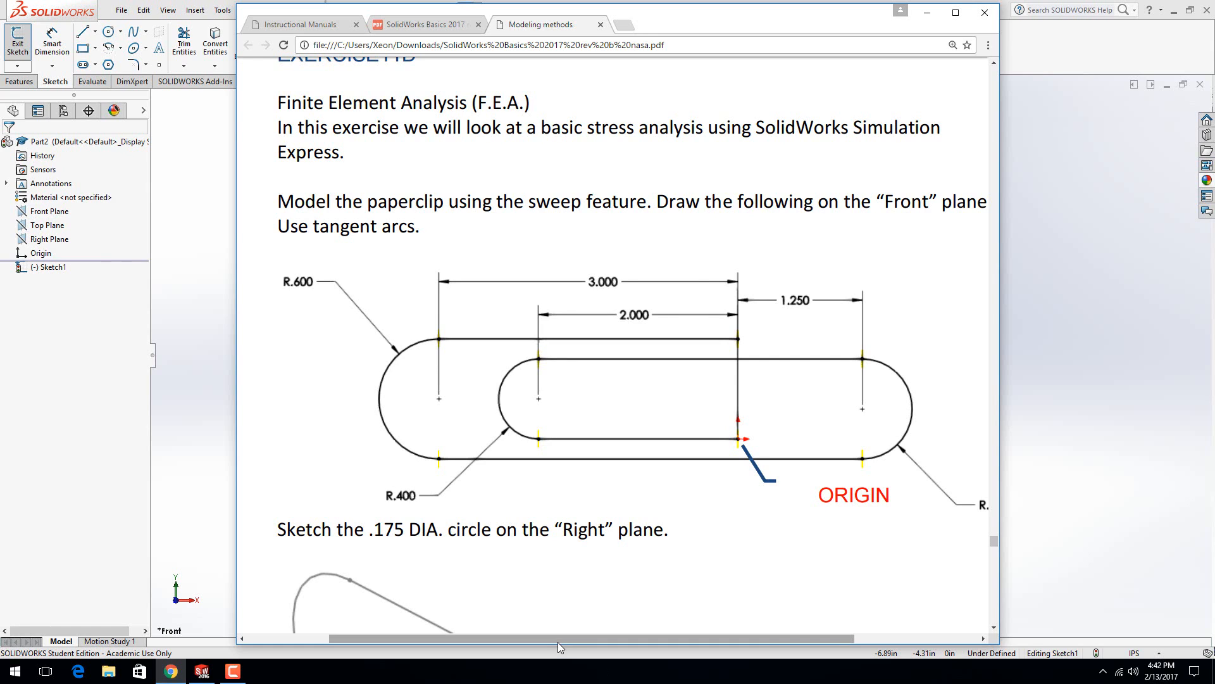
scroll(557, 640, "right", 2)
scroll(552, 645, "left", 2)
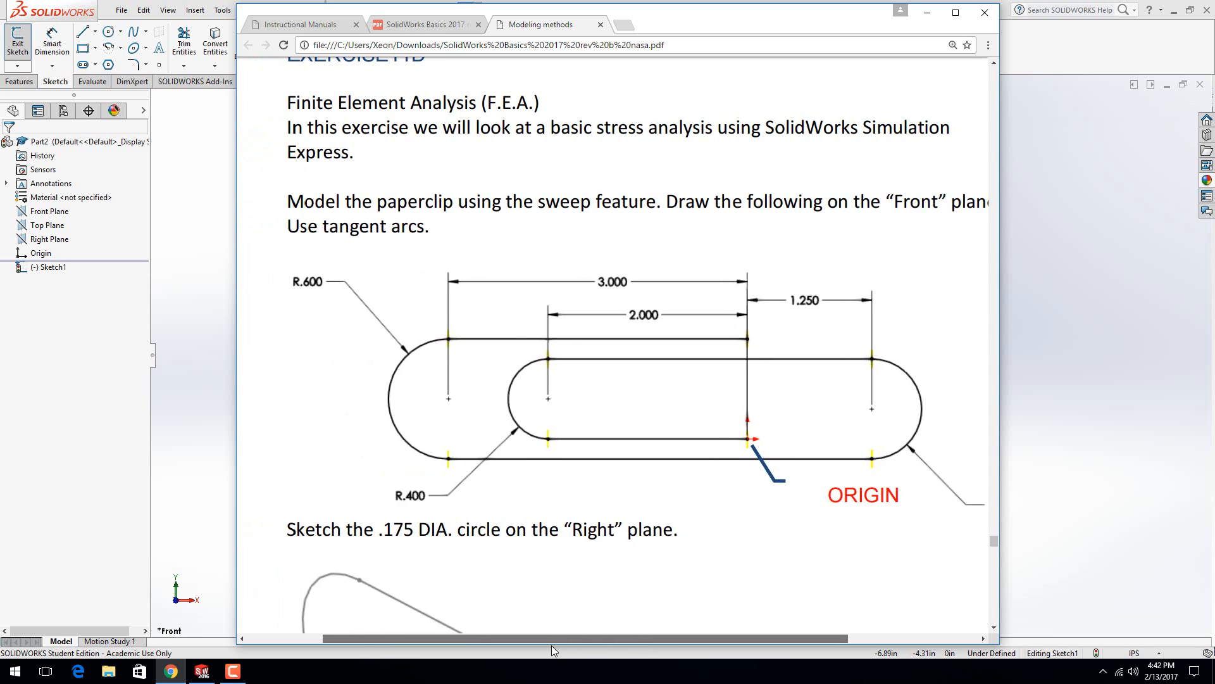
Step: Return to SOLIDWORKS and dimension the inner left arc of the path with a radius of 0.4 in
left_click(171, 672)
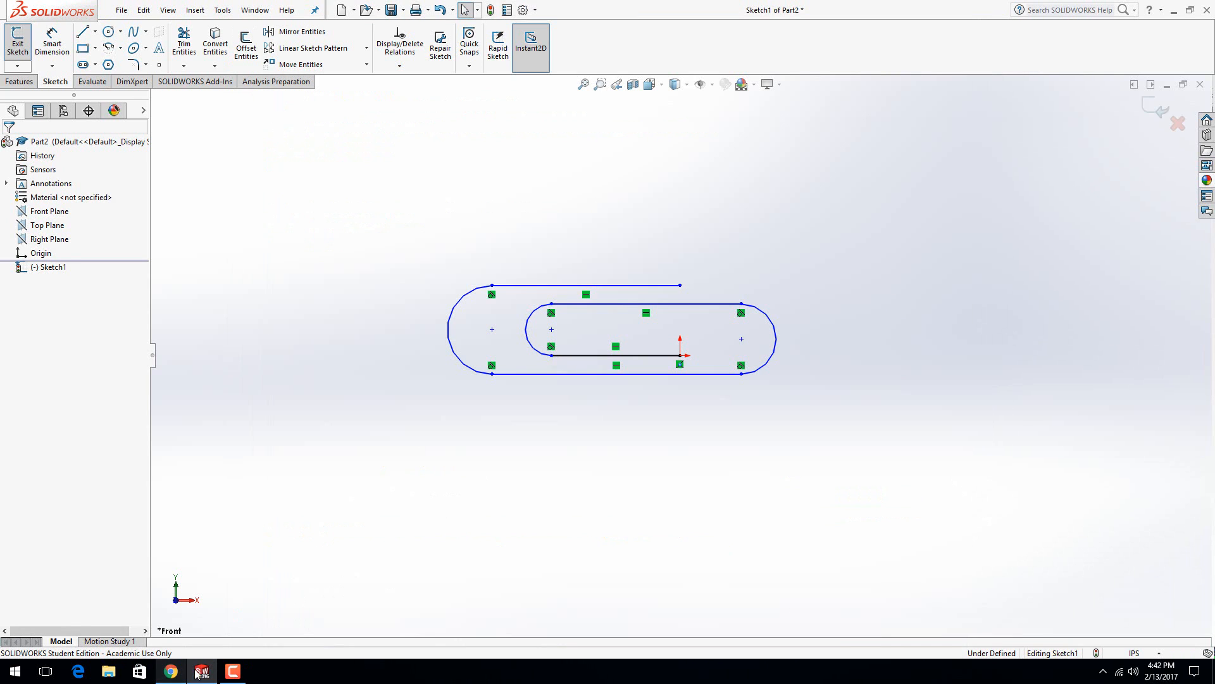
left_click(53, 43)
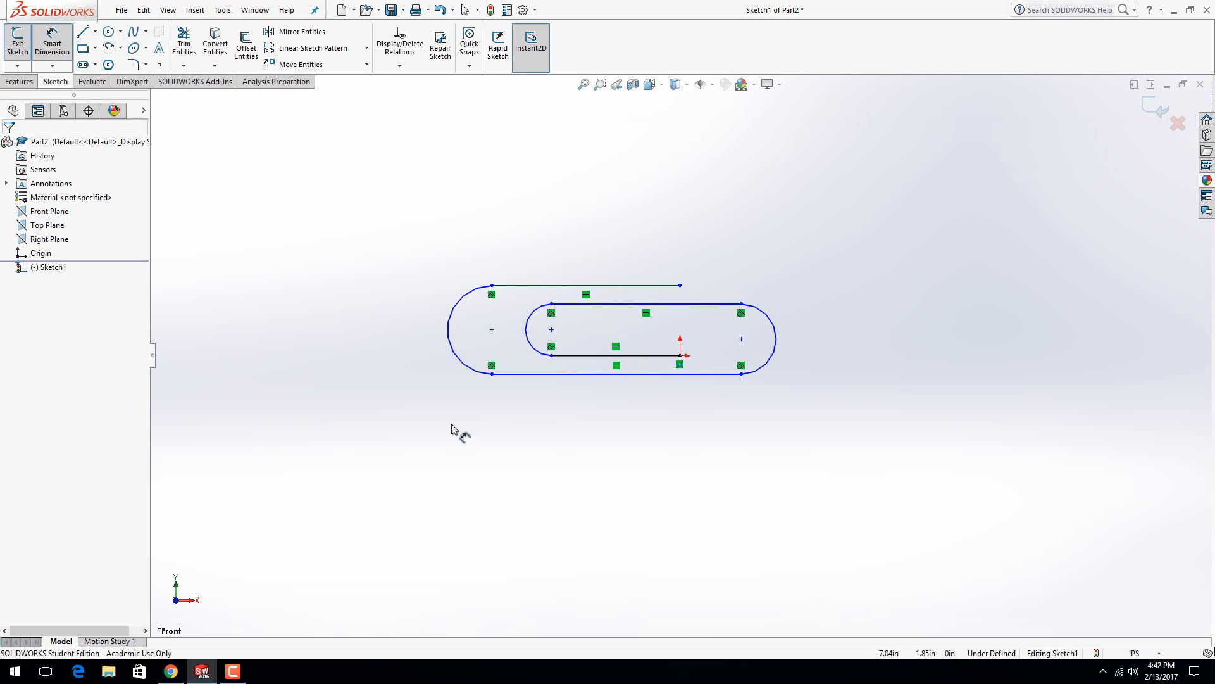
left_click(535, 348)
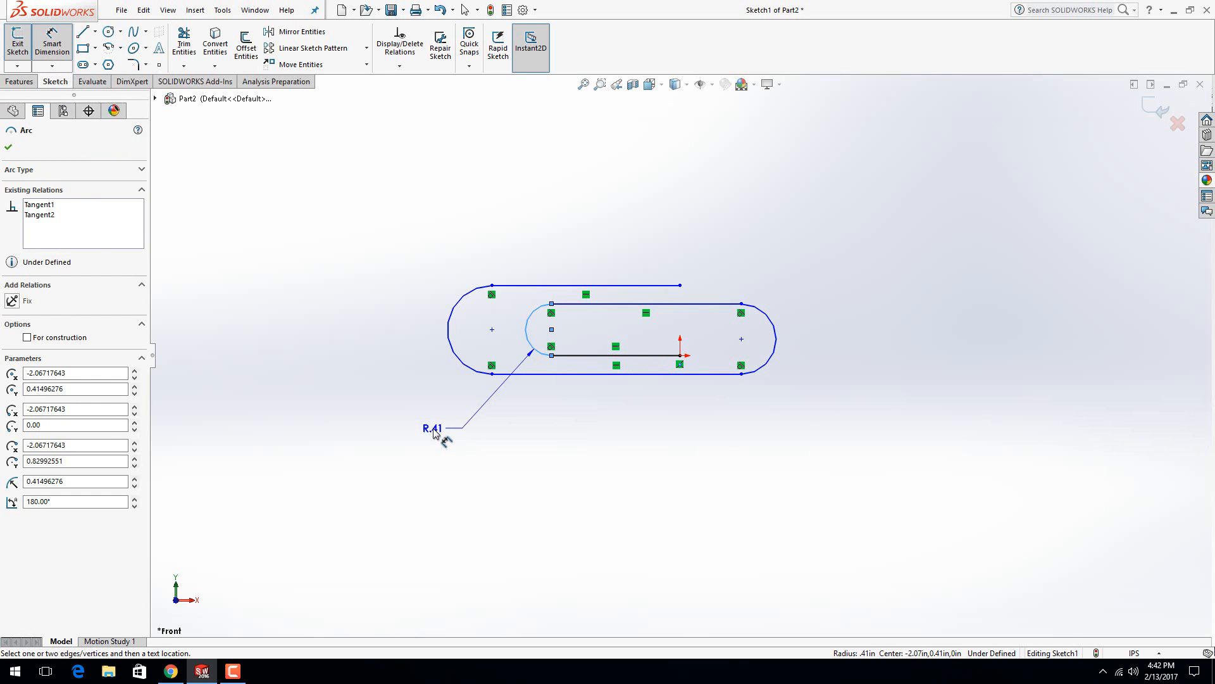
left_click(425, 421)
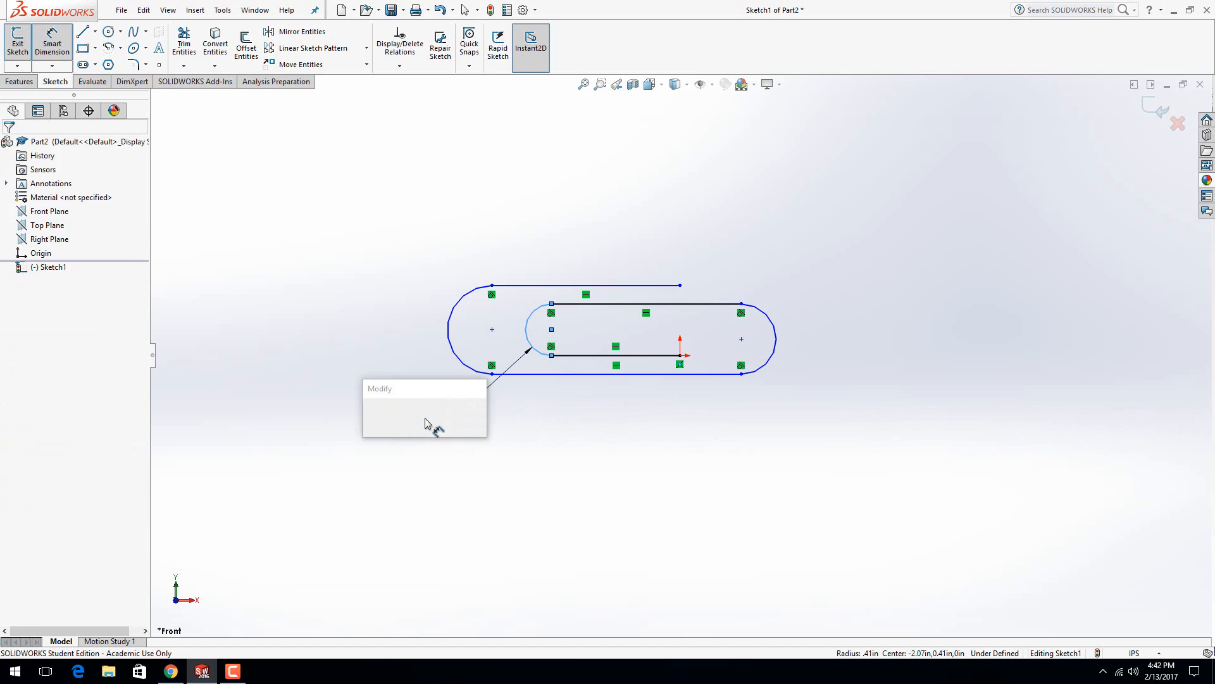
type(".4")
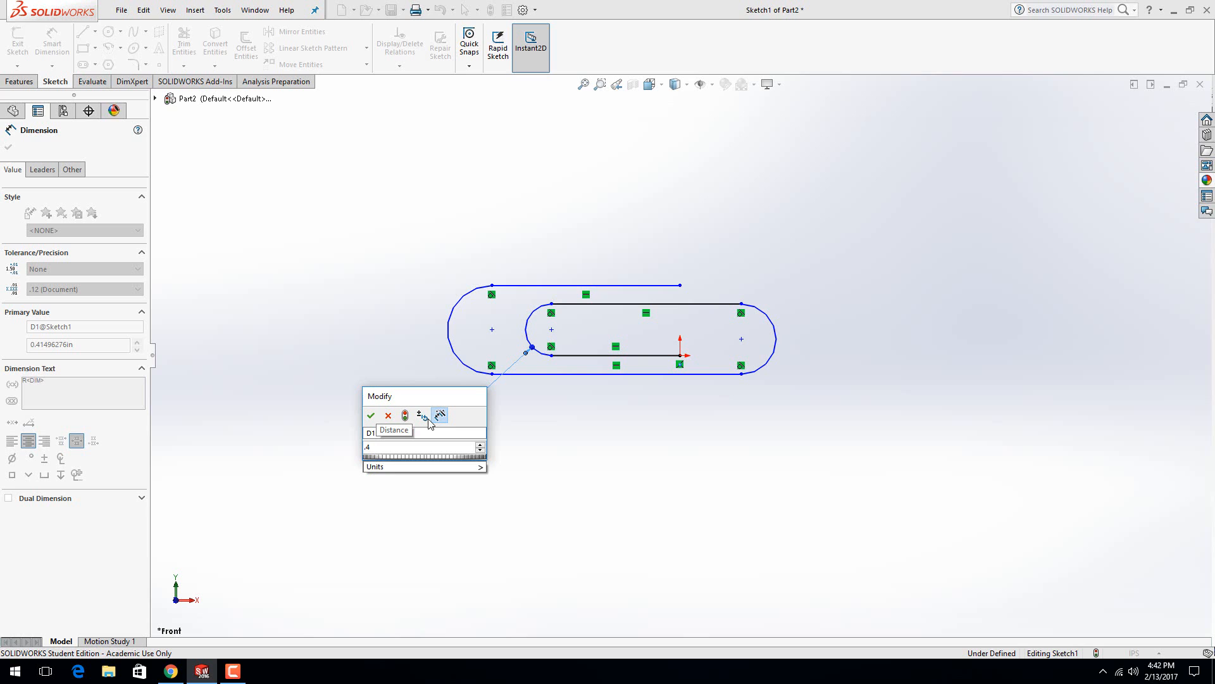
key("Return")
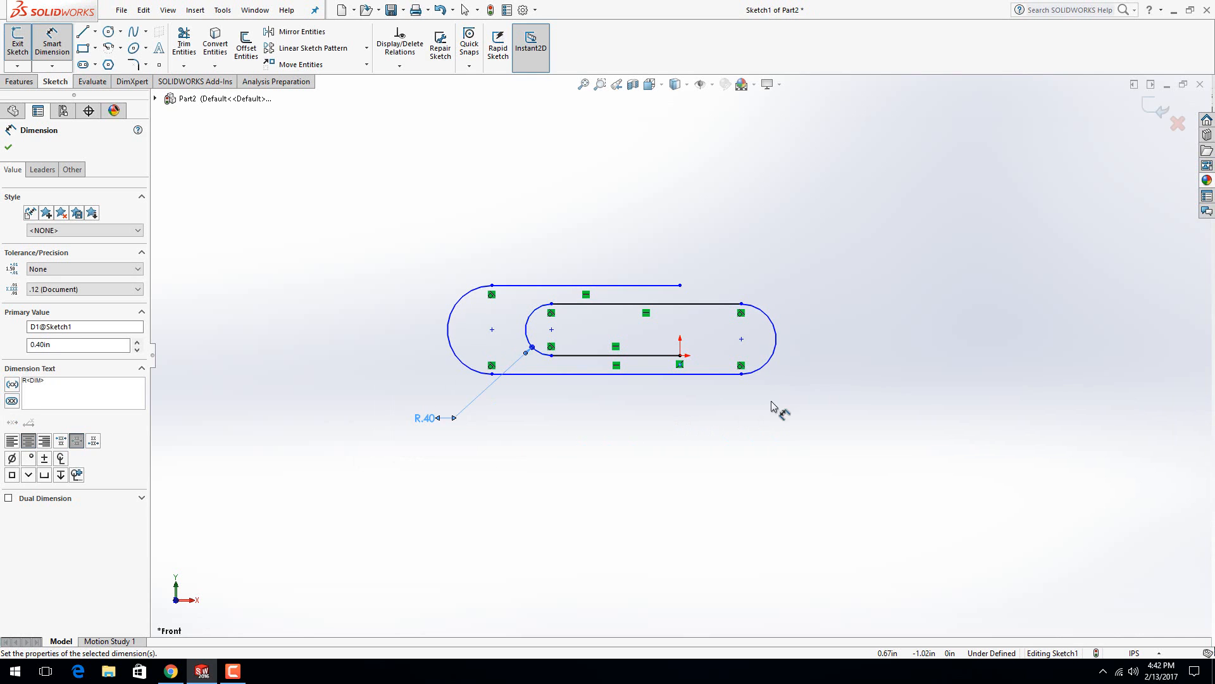
Step: Dimension the right arc's radius as 0.5 in and the outer left arc's radius as 0.6 in
left_click(769, 369)
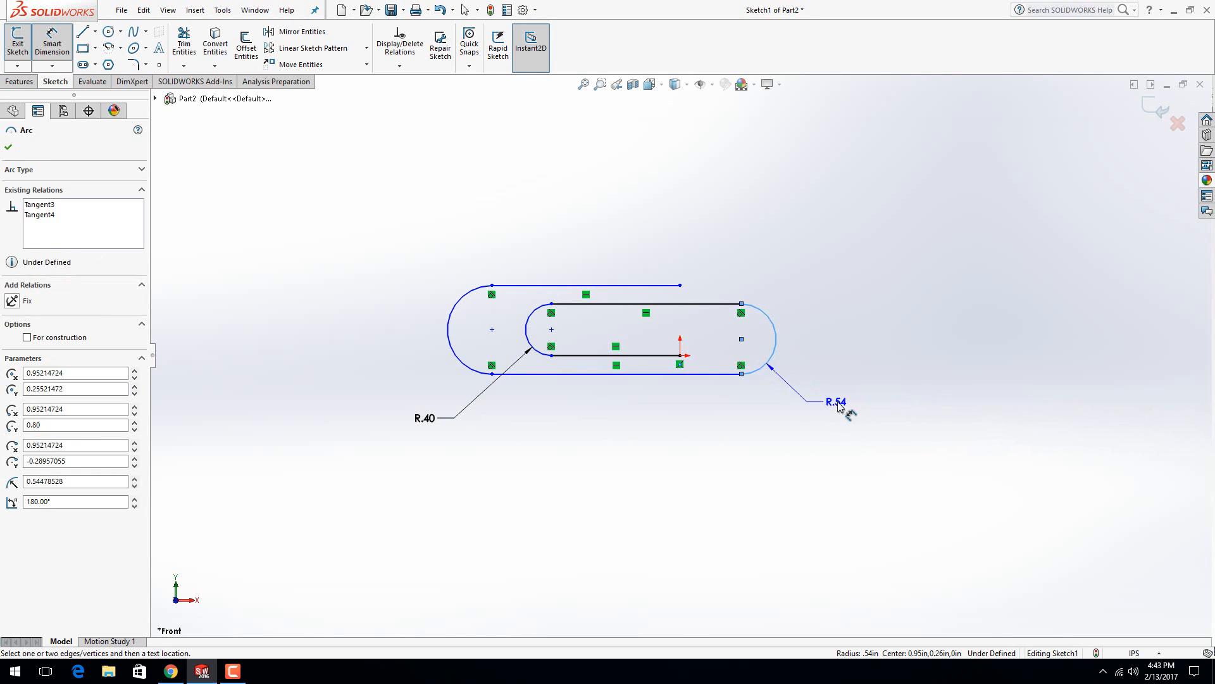
left_click(839, 405)
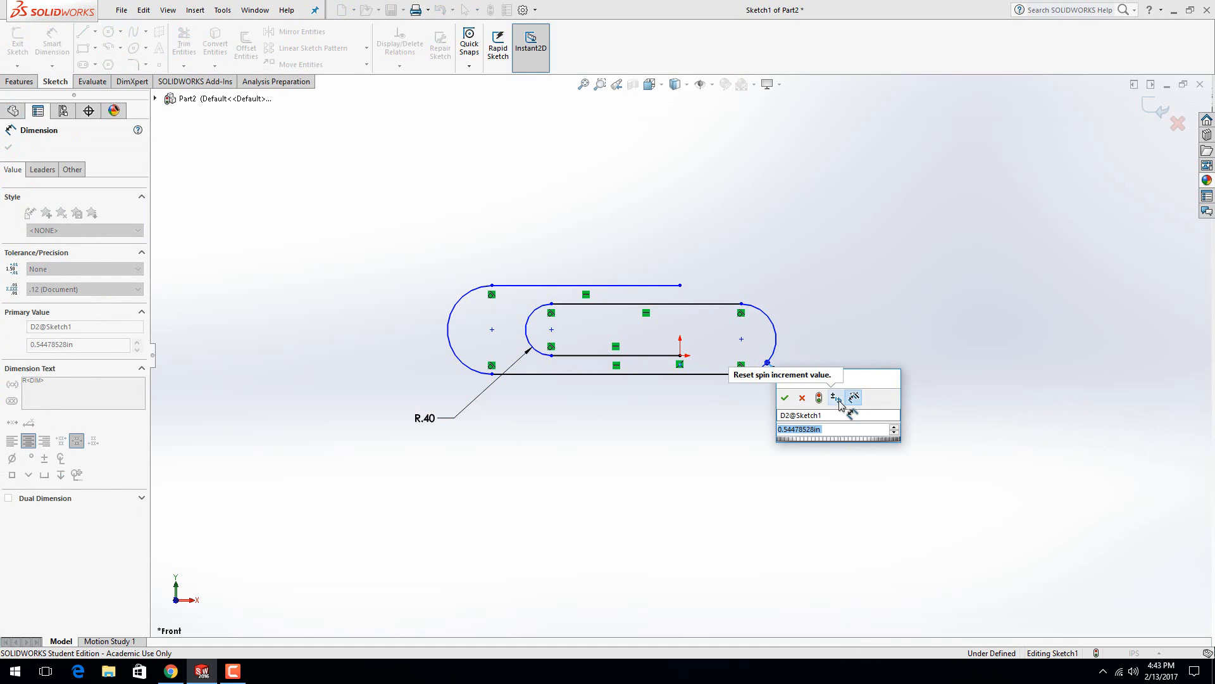
type(".5")
key("Return")
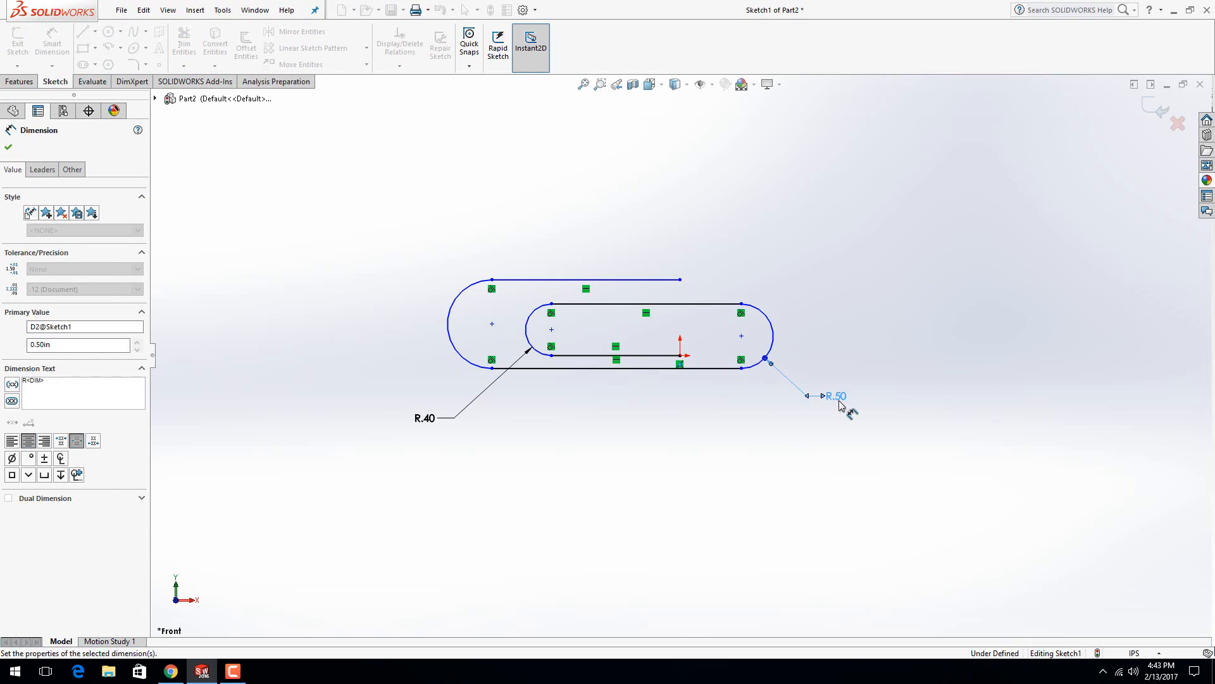
left_click(450, 320)
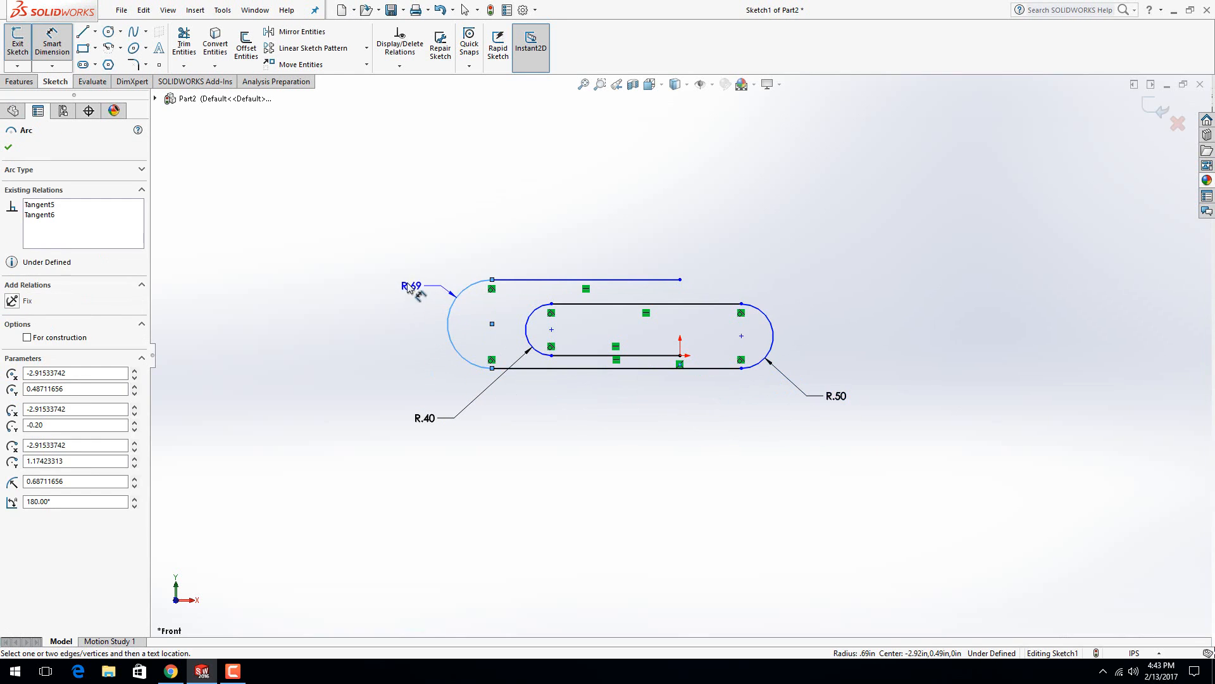
left_click(378, 265)
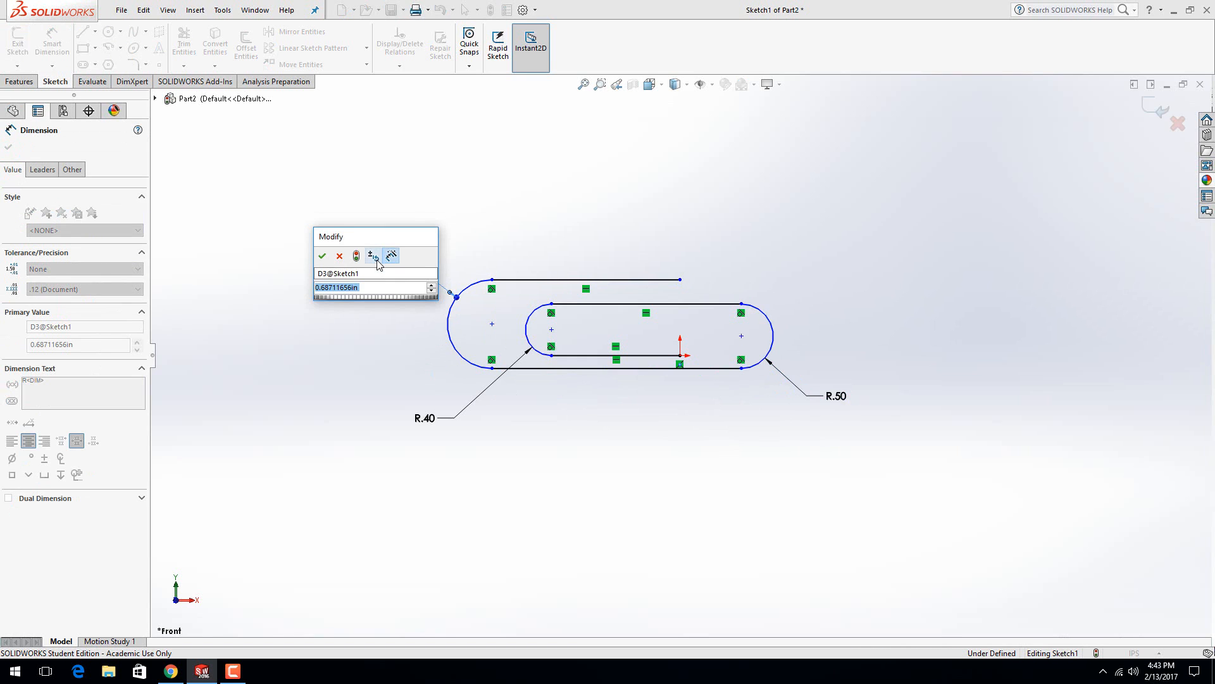
type(".6")
key("Return")
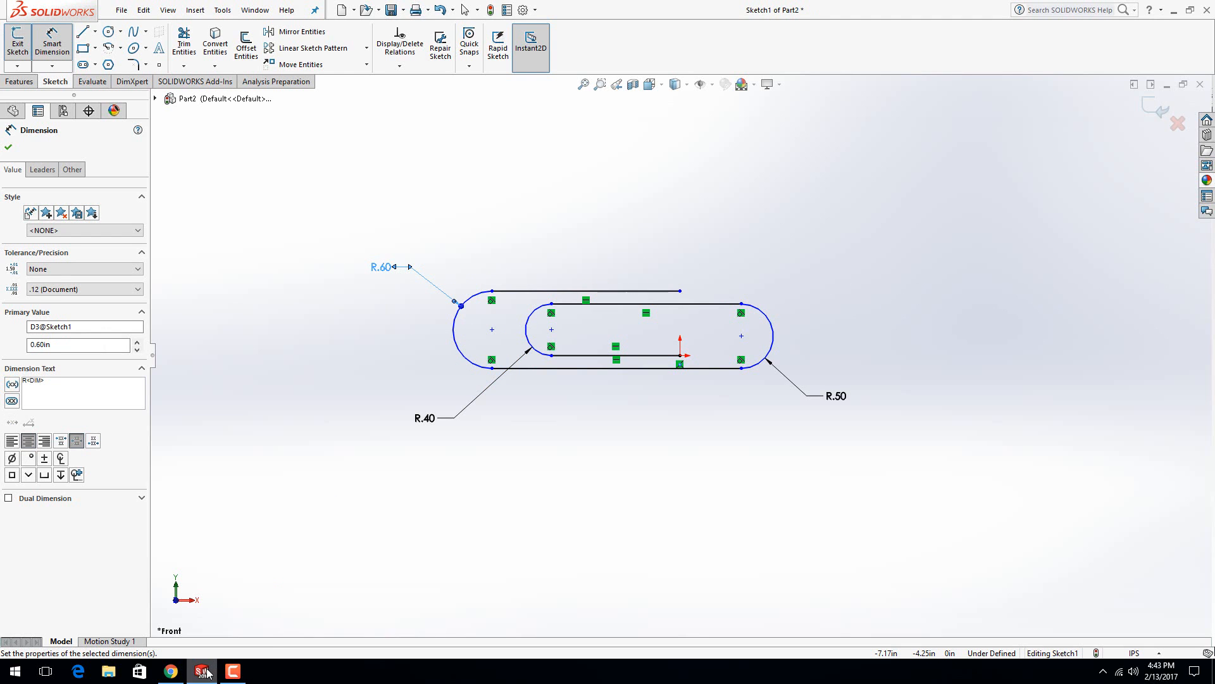
Step: Check the manual's drawing in Chrome, then dimension the inner horizontal line starting at the origin as 2 in
left_click(170, 673)
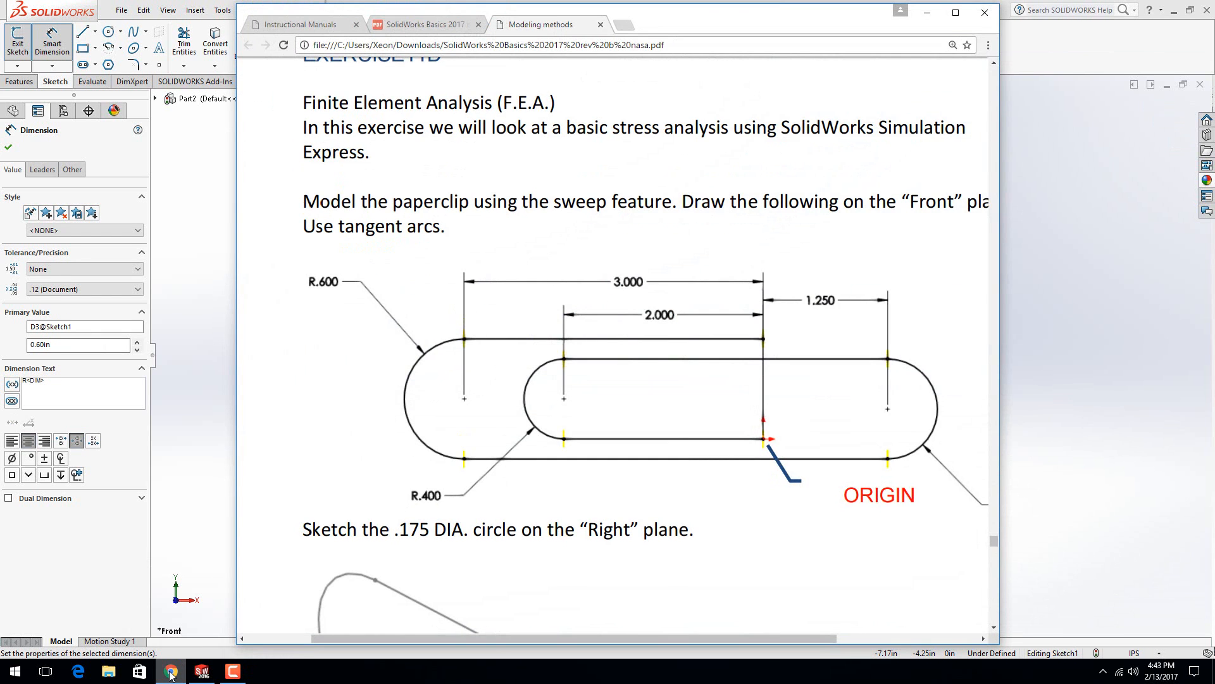
left_click(170, 673)
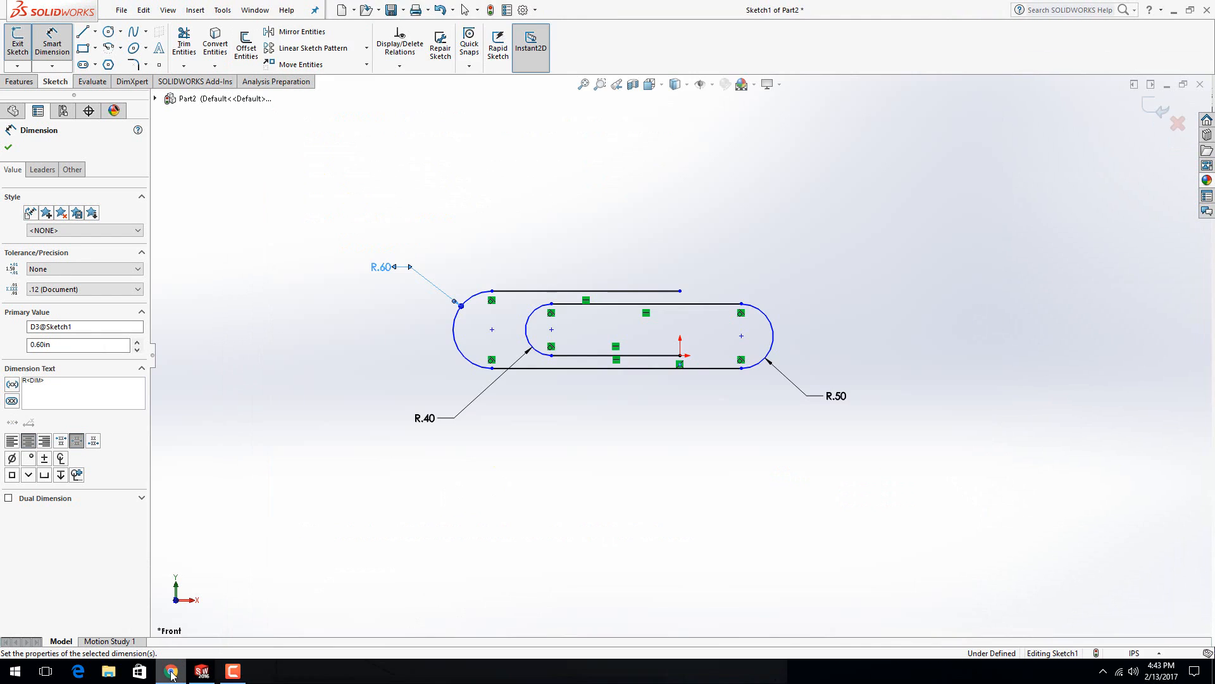
left_click(648, 357)
left_click(617, 410)
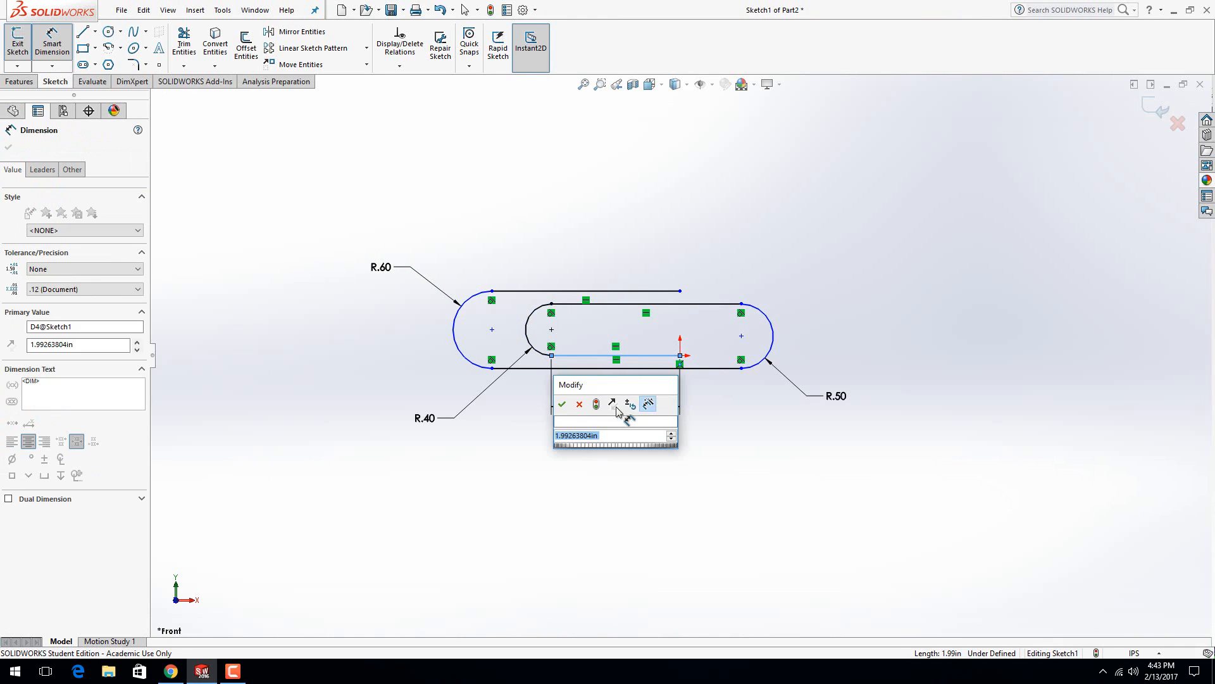
type("2")
key("Return")
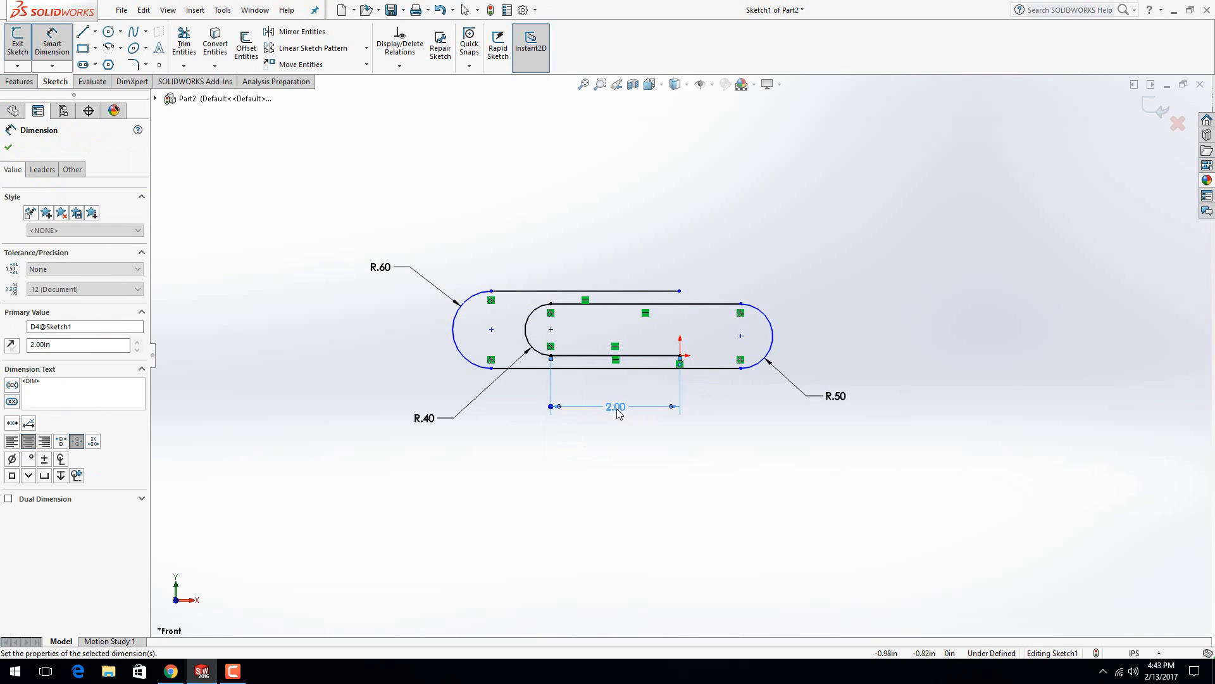
Step: Dimension the horizontal distance from the origin to the outer left arc's center as 3 in, placed above the sketch
left_click(681, 357)
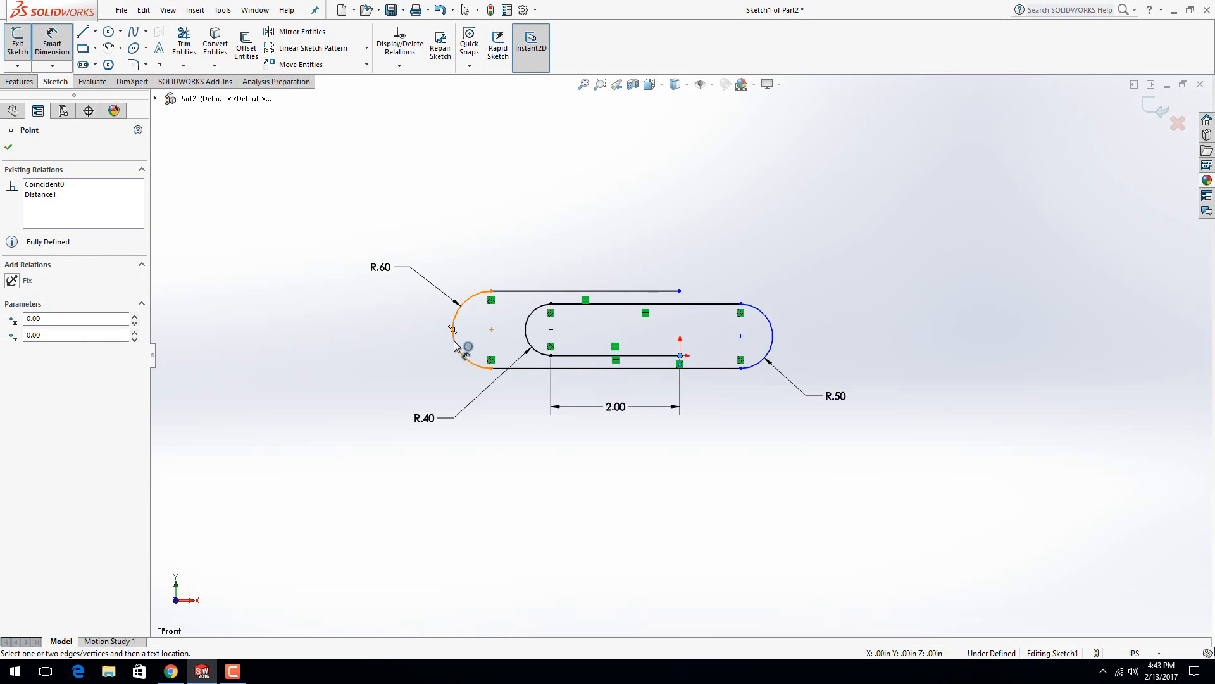
left_click(458, 352)
left_click(680, 290)
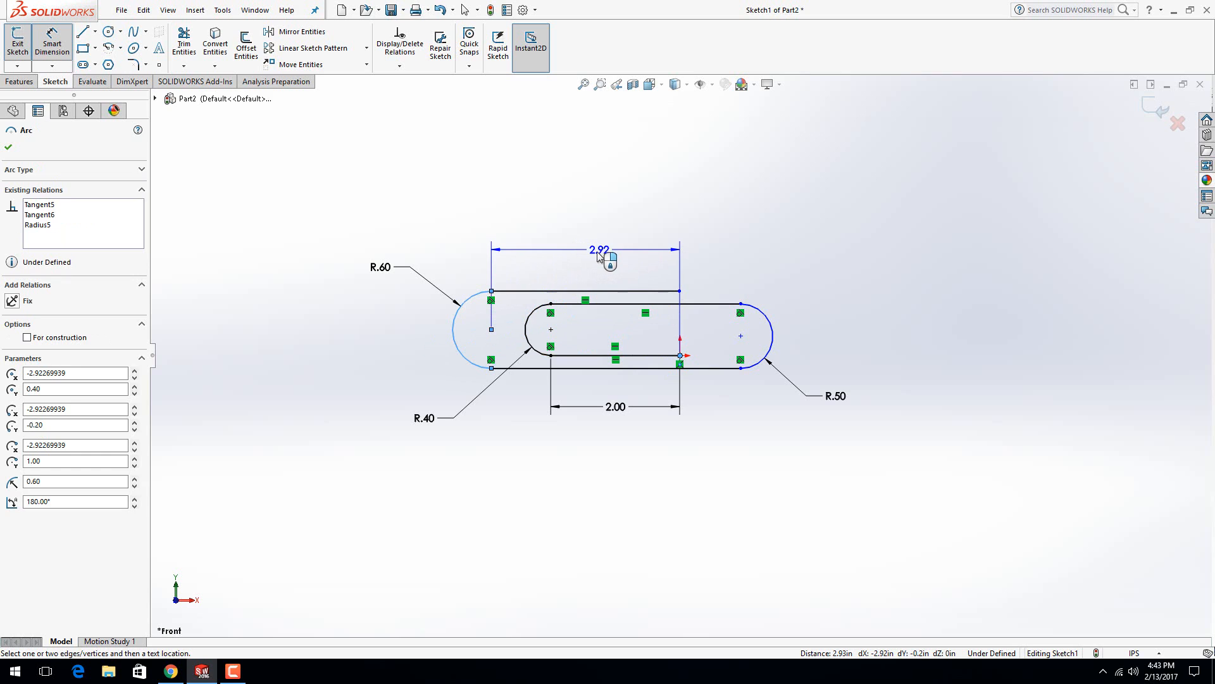
left_click(599, 253)
type("3")
key("Return")
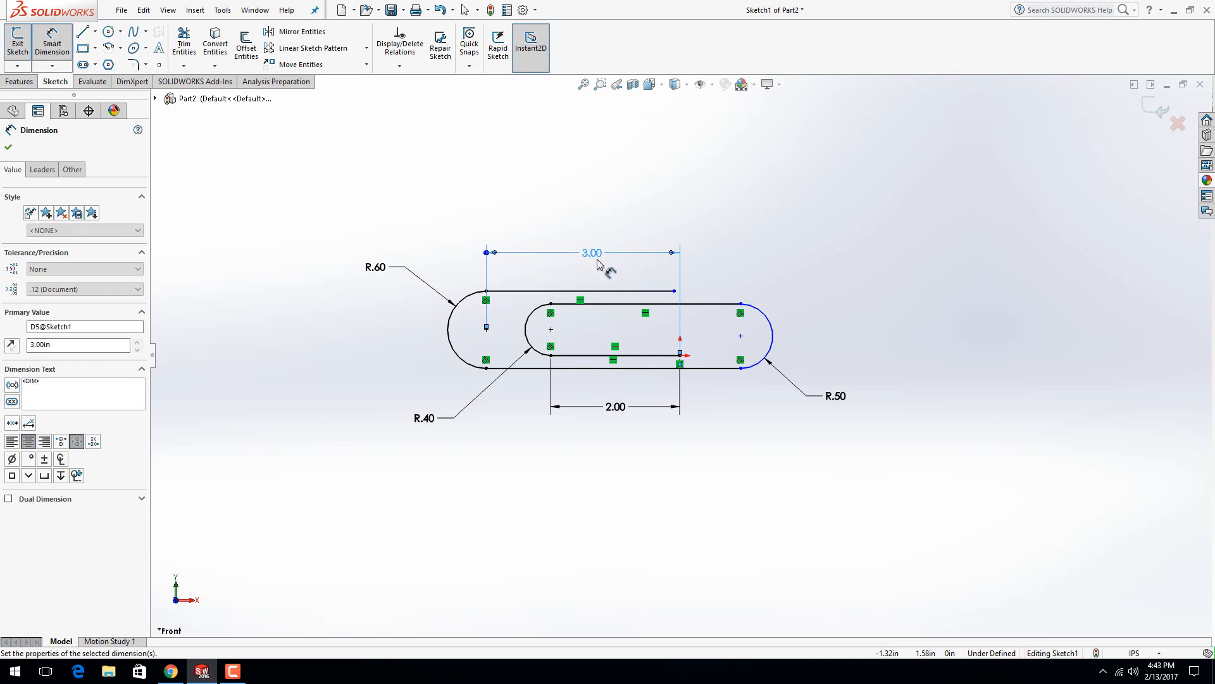
double_click(595, 254)
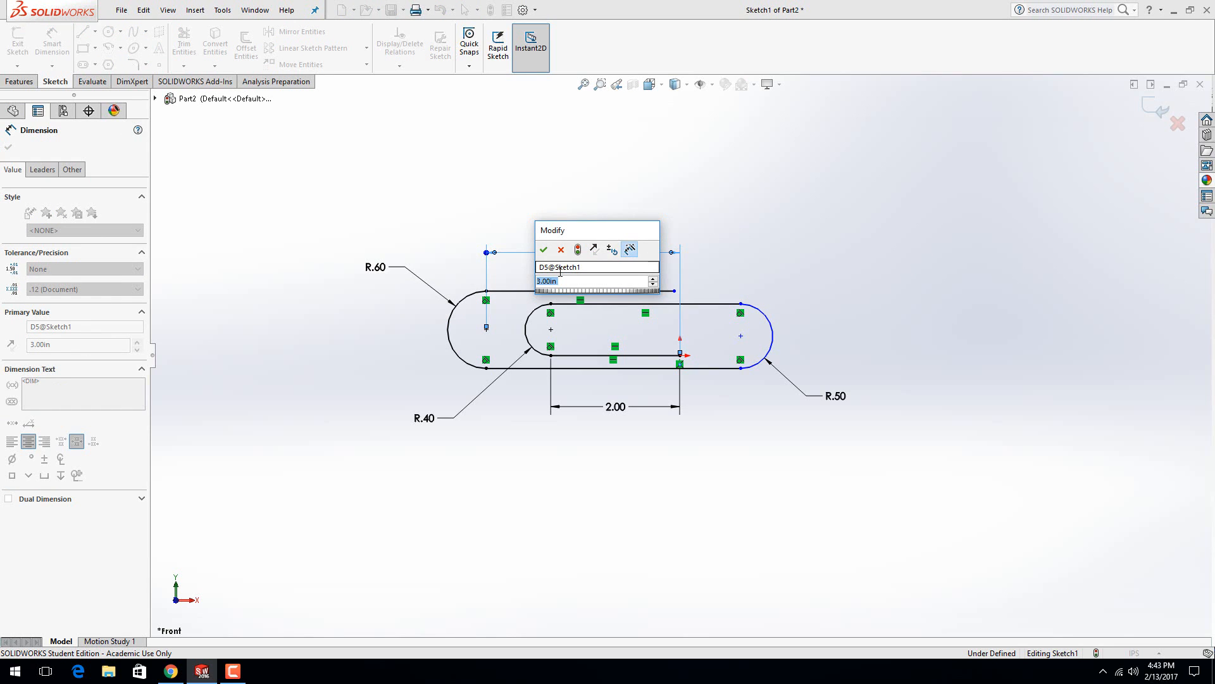
left_click(544, 249)
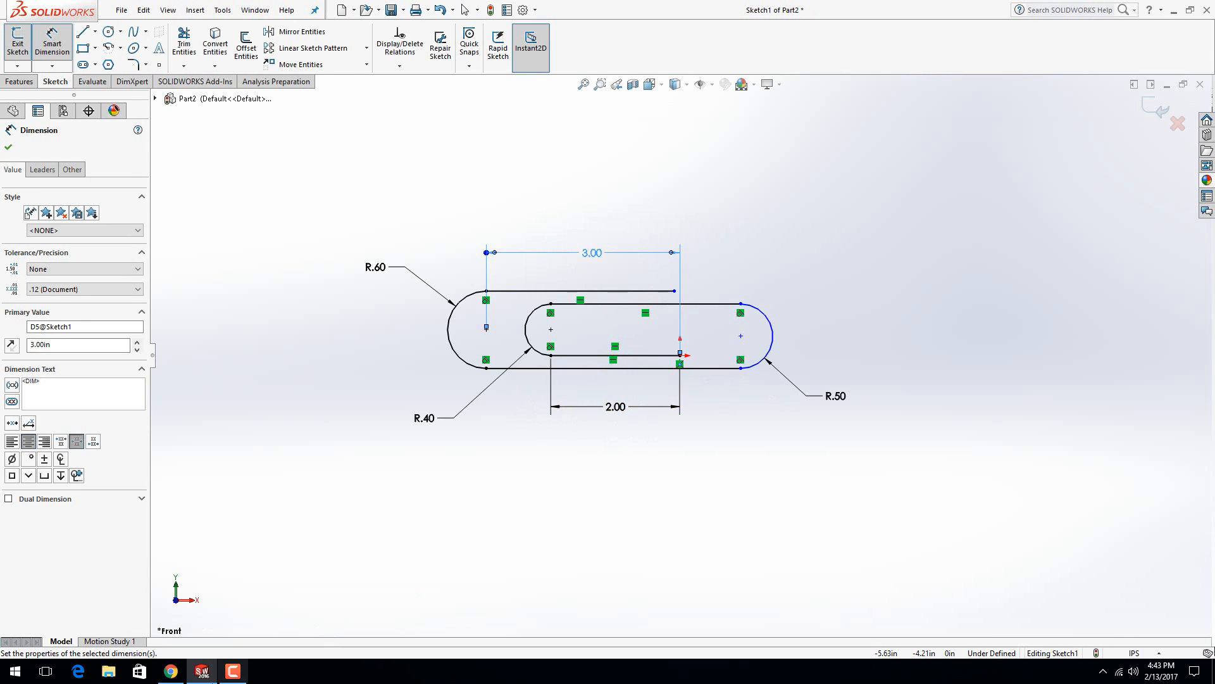
Step: Check the manual's drawing again and dimension the horizontal distance from the origin to the right arc's center as 1.25 in
left_click(171, 671)
left_click(171, 671)
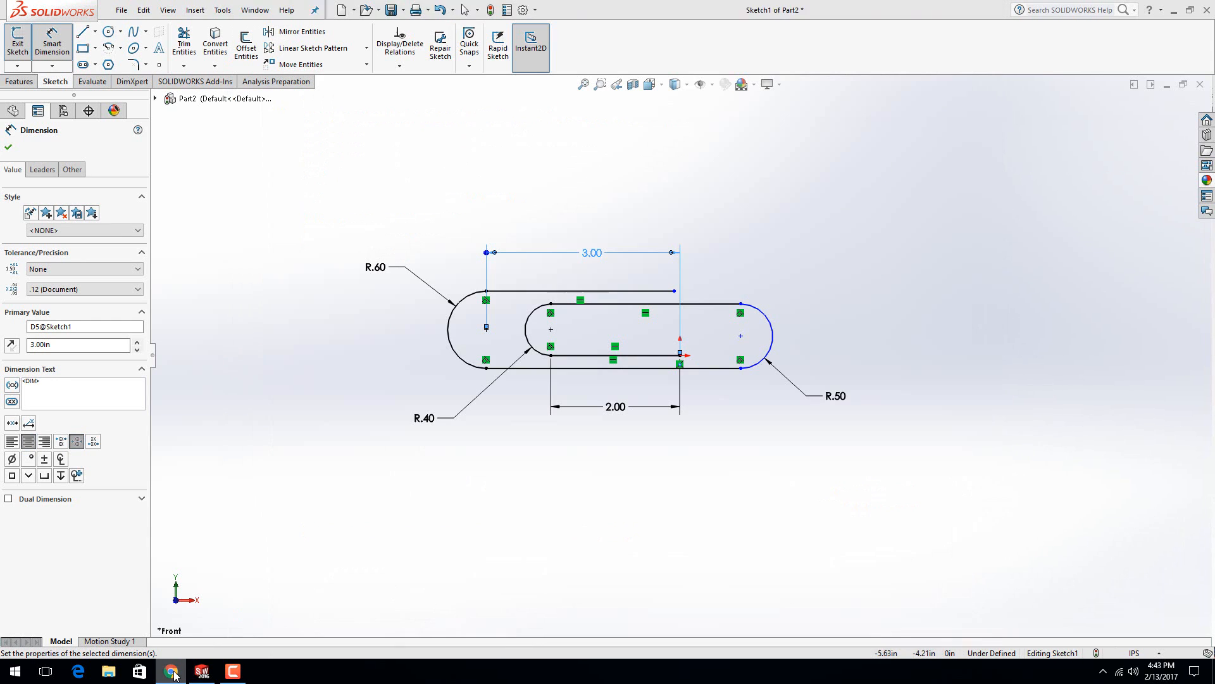
left_click(680, 355)
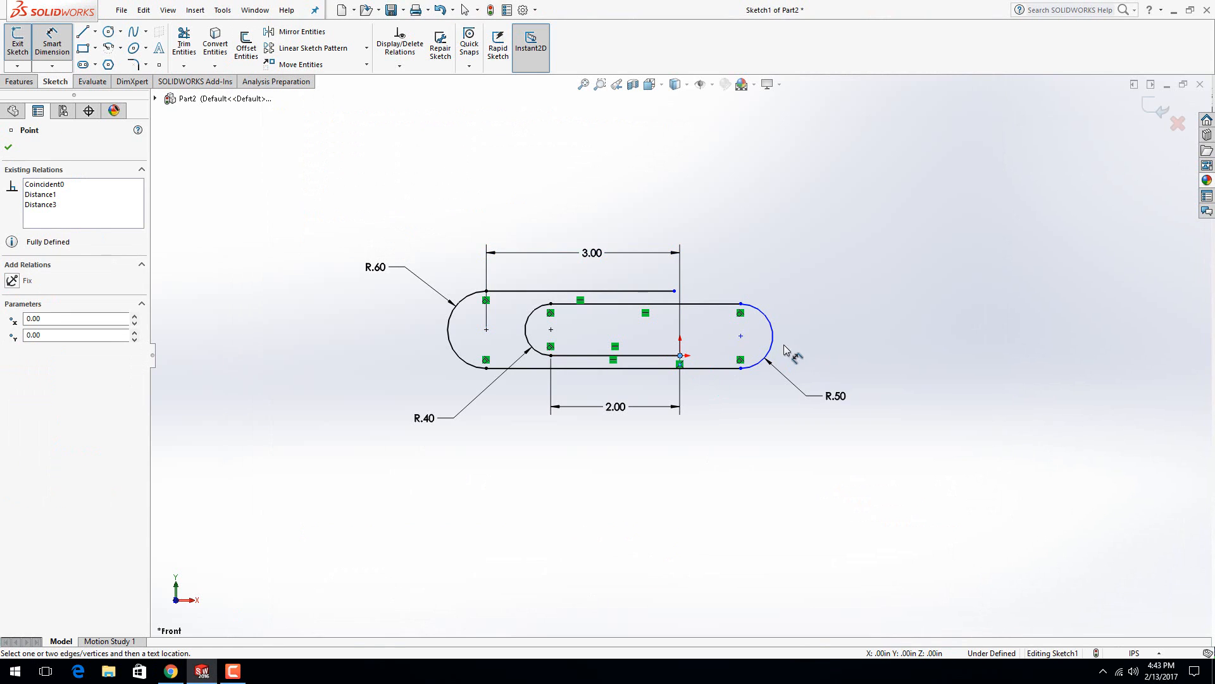
left_click(771, 347)
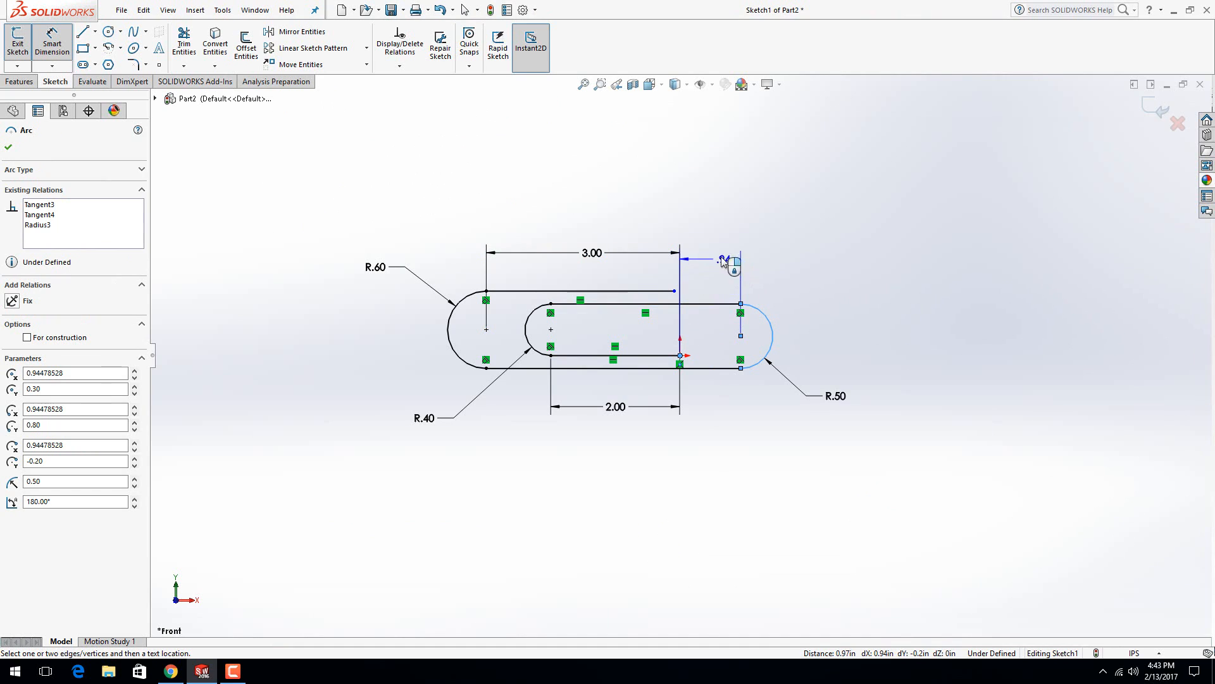
left_click(710, 258)
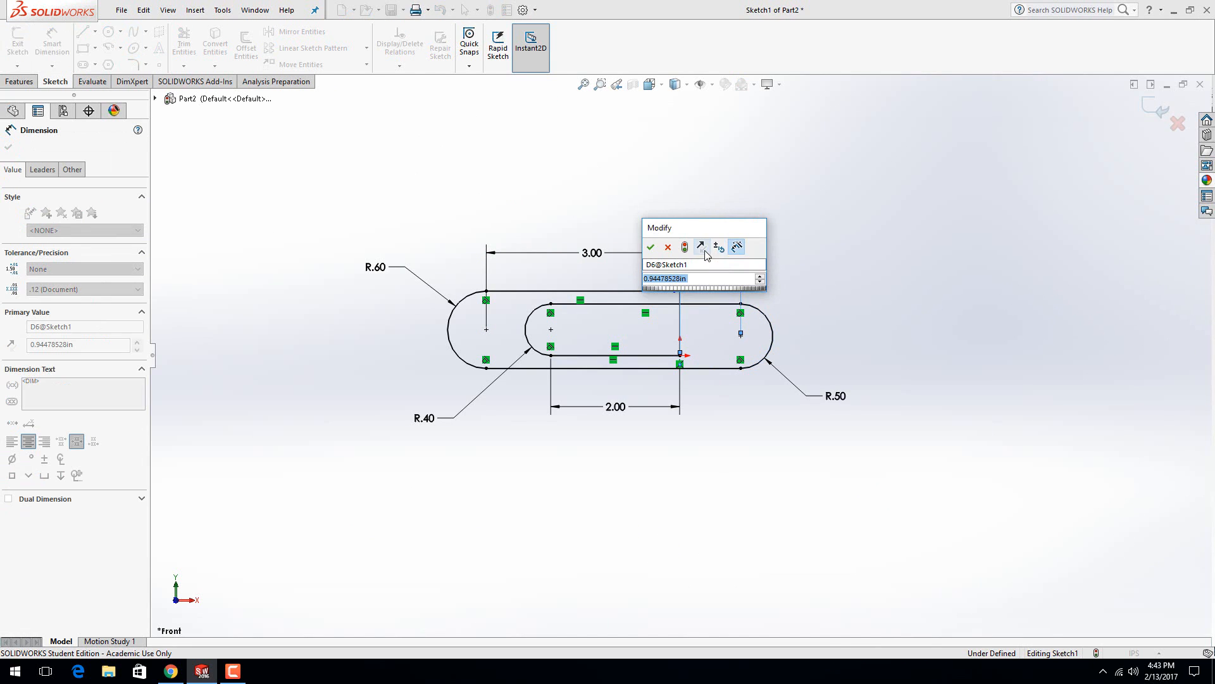
type("1.25")
key("Return")
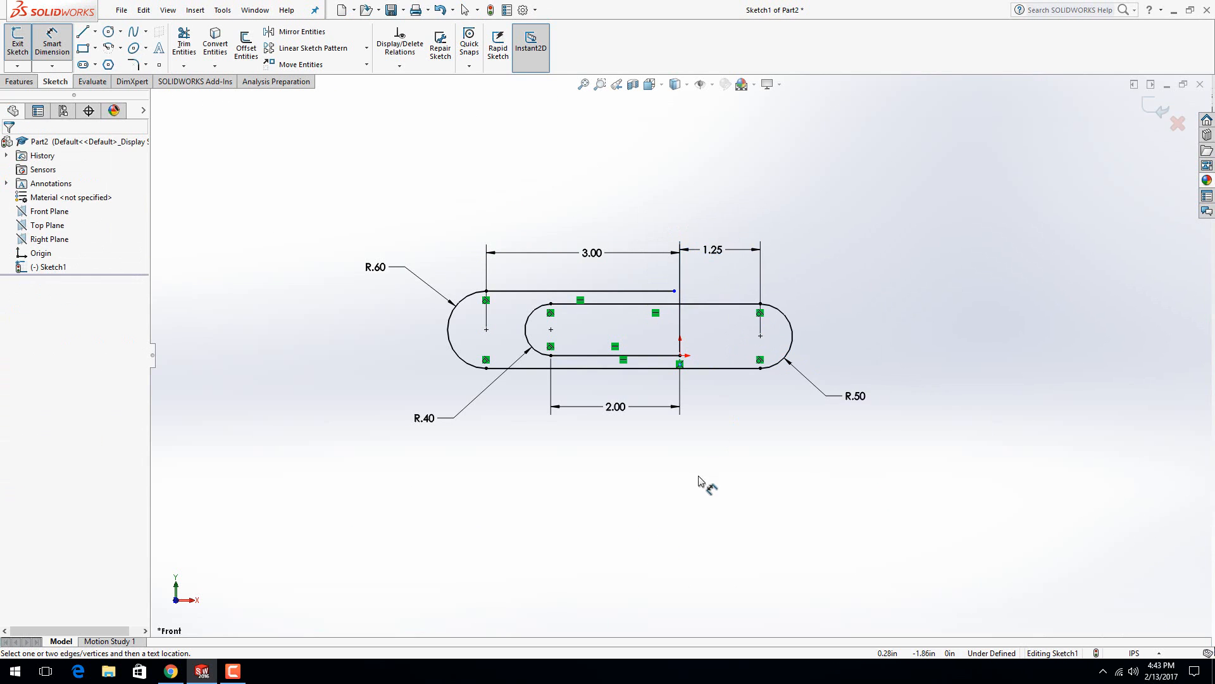
Step: Add a vertical relation between the free endpoint of the uppermost line and the origin, then exit the path sketch
mouse_move(711, 345)
middle_mouse_down()
mouse_move(633, 374)
mouse_move(716, 332)
mouse_move(595, 426)
mouse_move(675, 377)
mouse_move(662, 421)
mouse_move(690, 442)
mouse_move(673, 458)
mouse_move(654, 426)
mouse_move(677, 450)
middle_mouse_up()
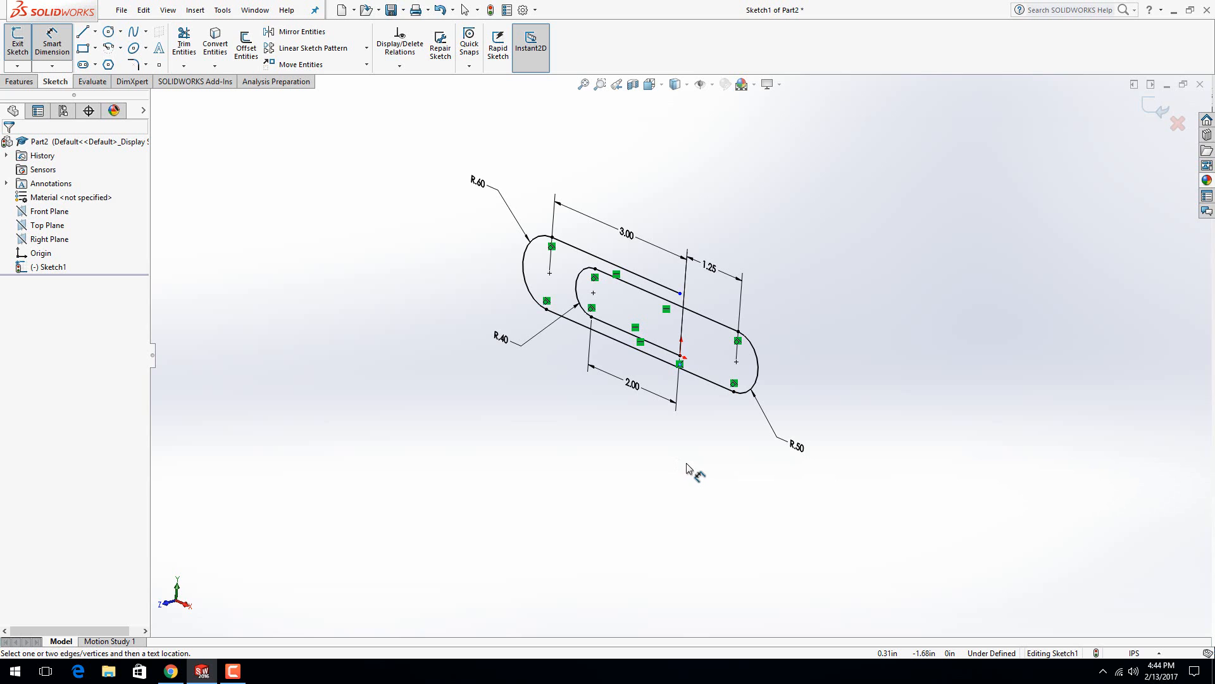
scroll(718, 446, "up", 2)
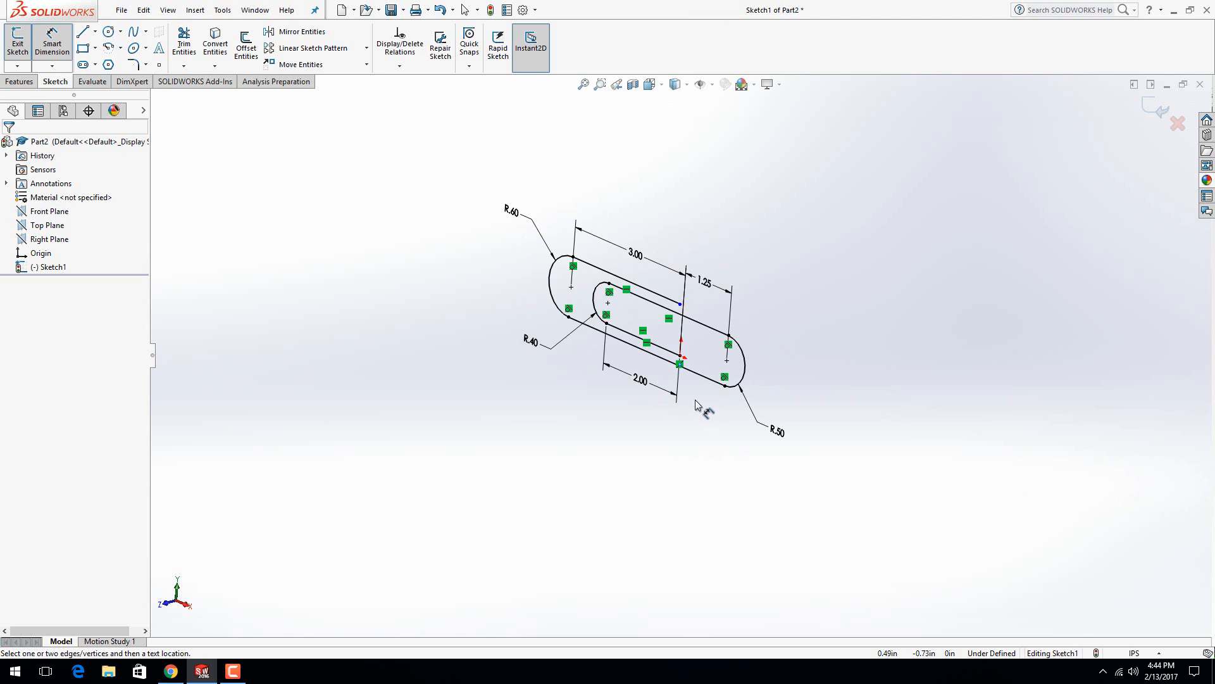
scroll(697, 367, "down", 2)
scroll(771, 402, "down", 2)
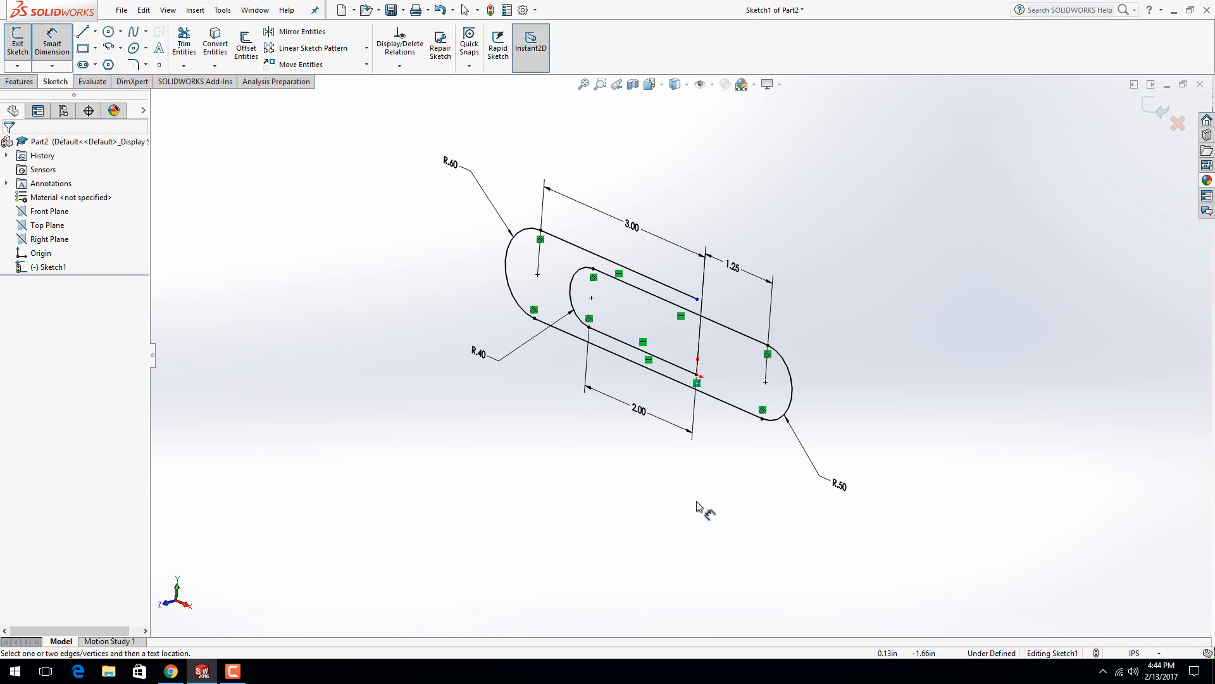
mouse_move(711, 502)
middle_mouse_down()
mouse_move(639, 491)
mouse_move(728, 482)
mouse_move(710, 435)
mouse_move(722, 502)
middle_mouse_up()
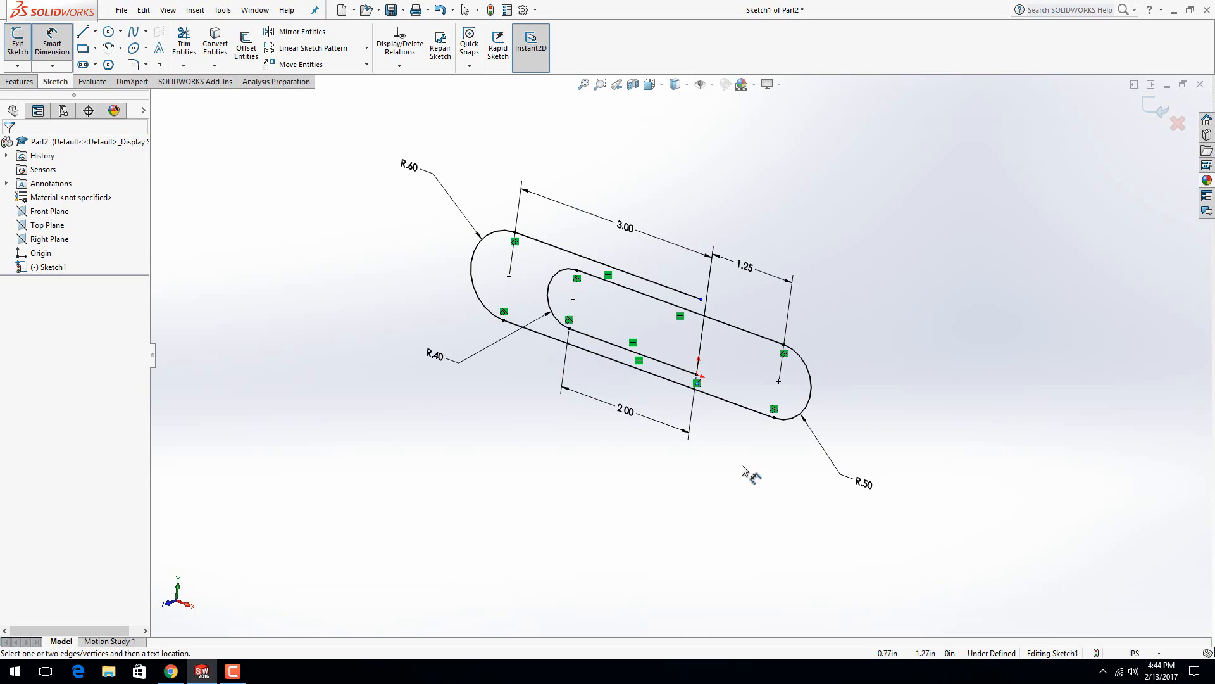
mouse_move(742, 464)
middle_mouse_down()
mouse_move(673, 458)
mouse_move(716, 426)
mouse_move(726, 460)
middle_mouse_up()
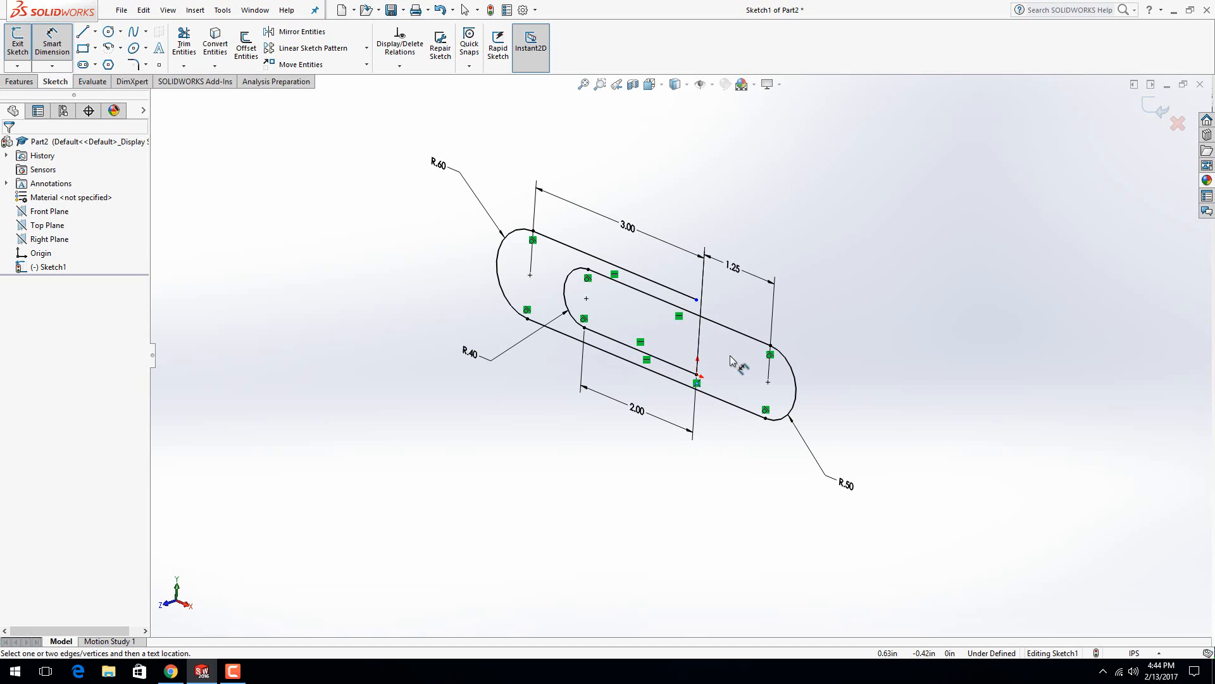
scroll(726, 302, "down", 4)
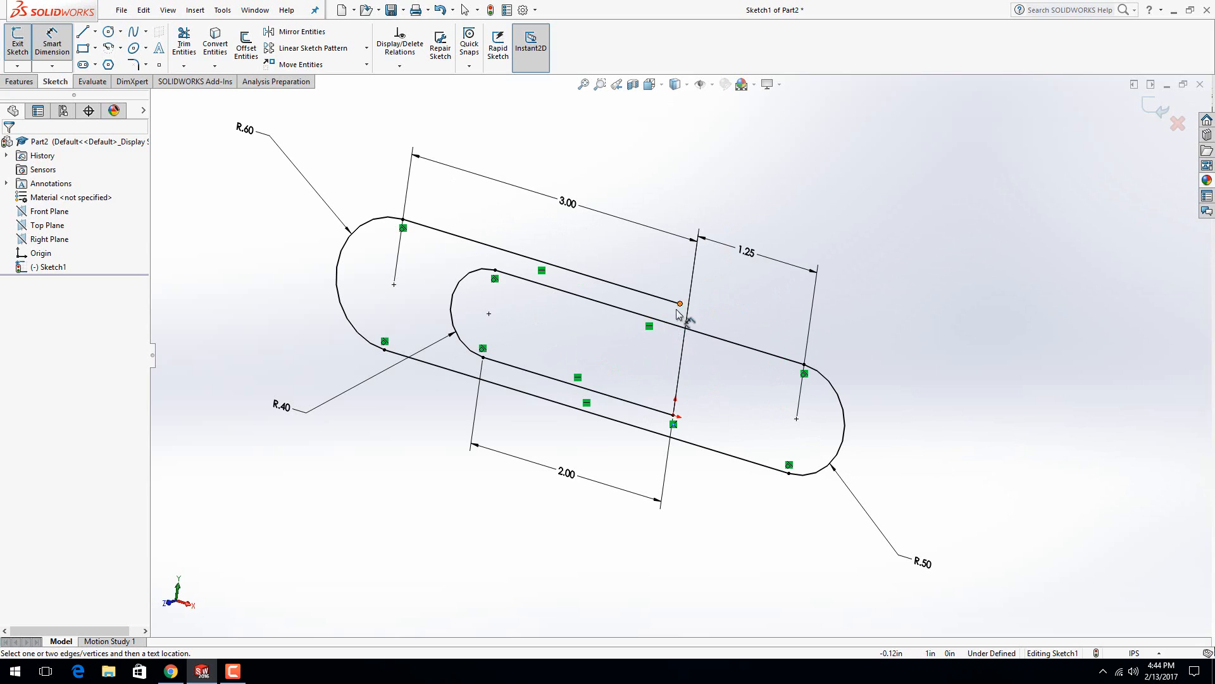
key("Escape")
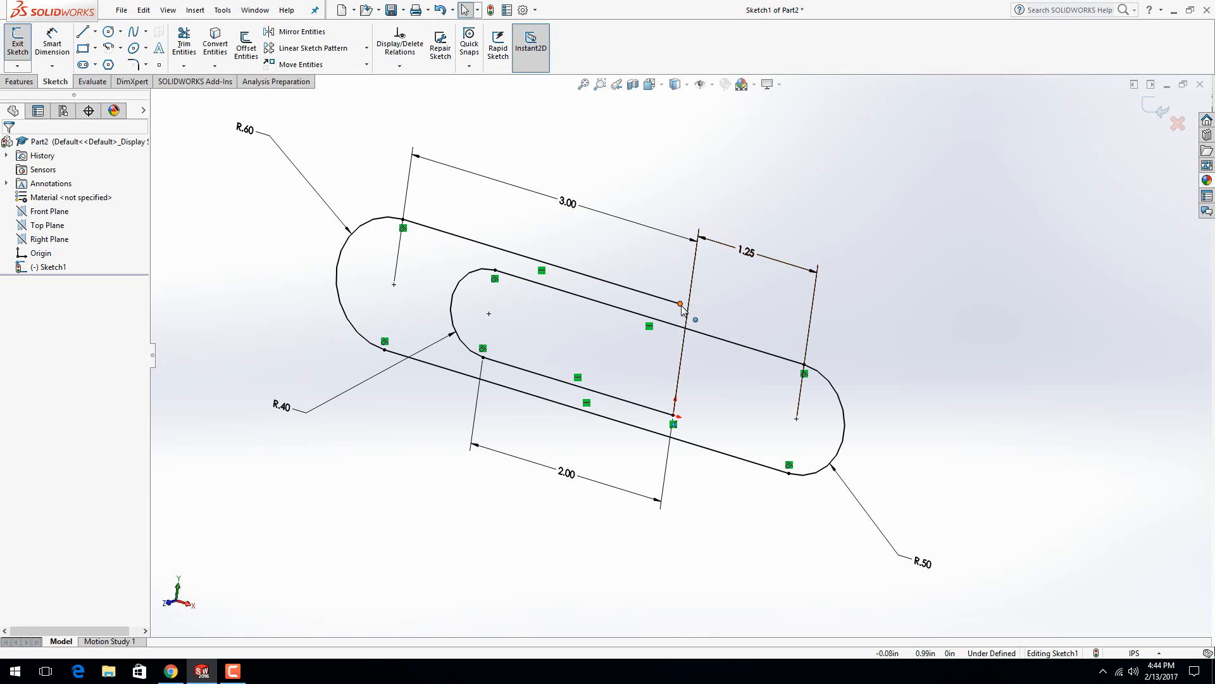
left_click(680, 304)
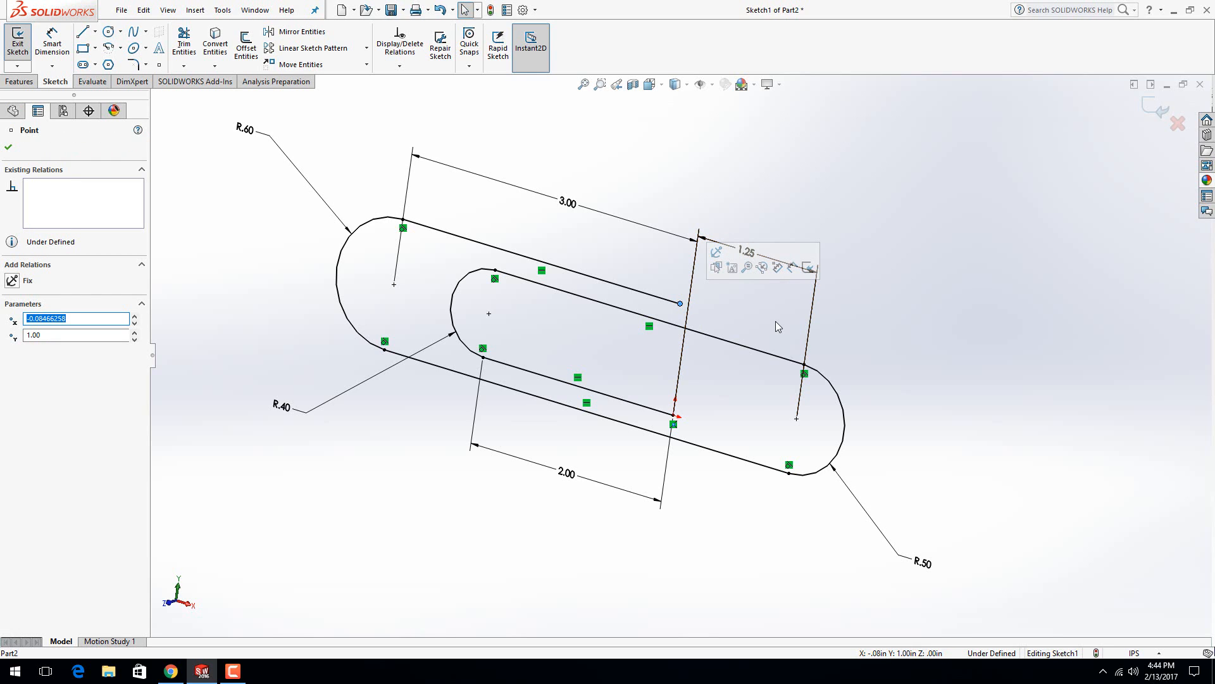
left_click(673, 416, "ctrl")
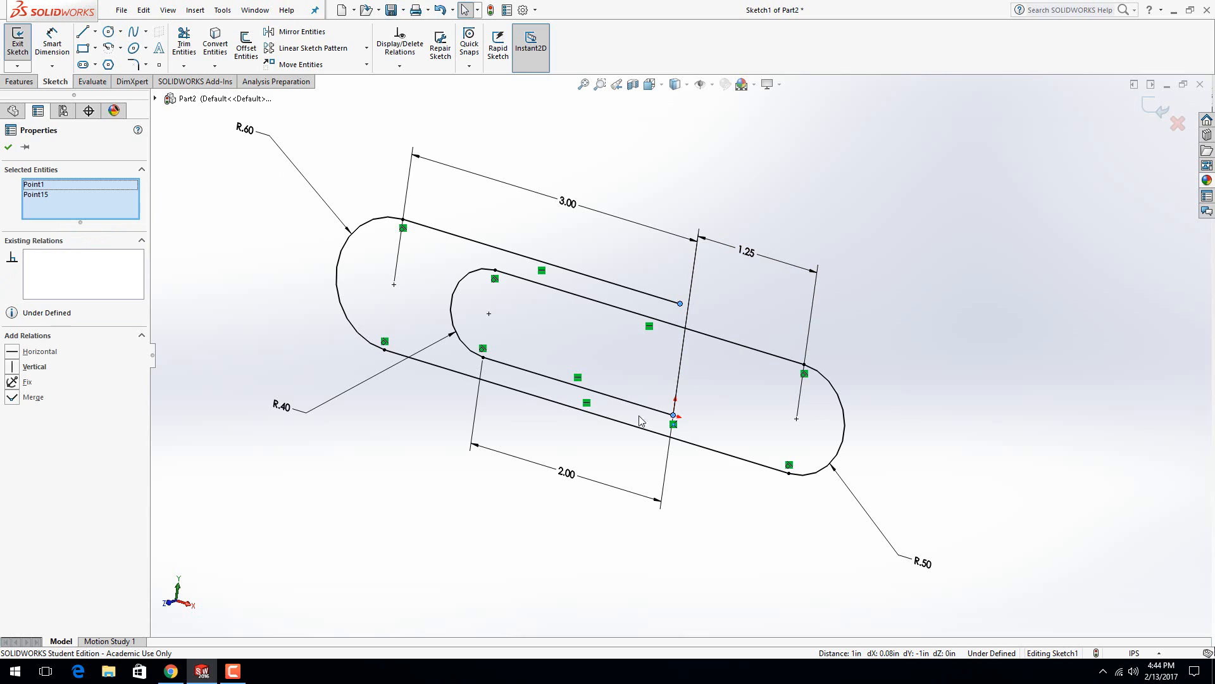
left_click(13, 367)
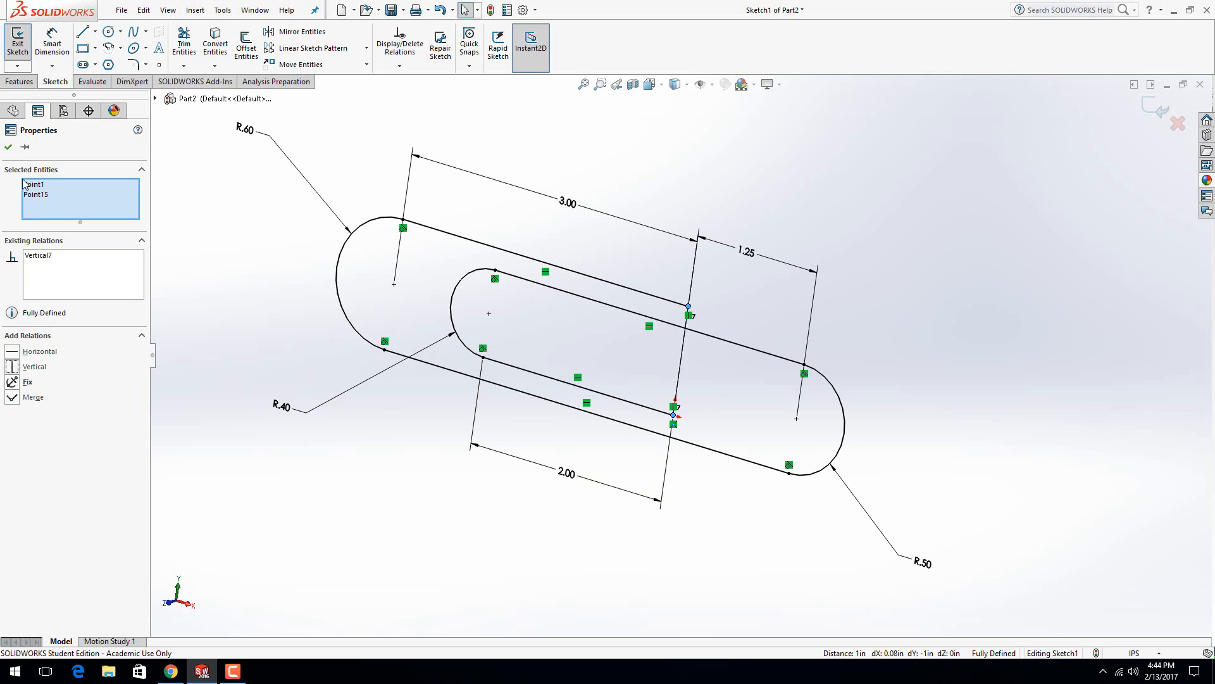
left_click(609, 432)
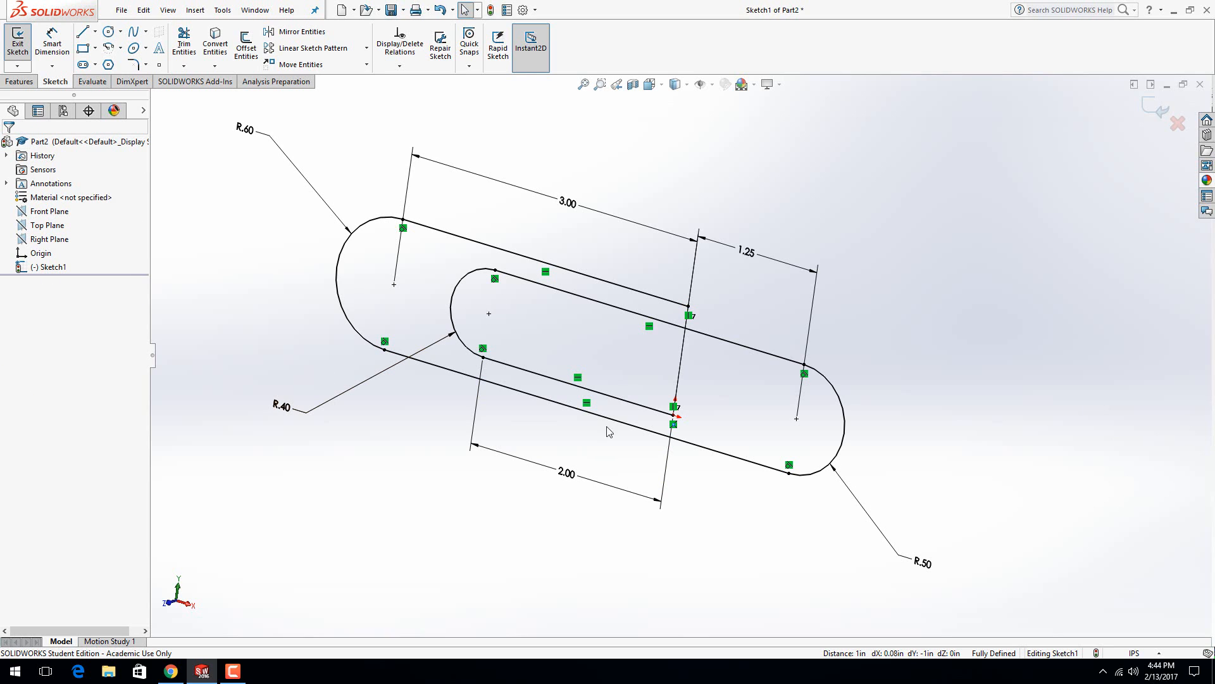
left_click(490, 13)
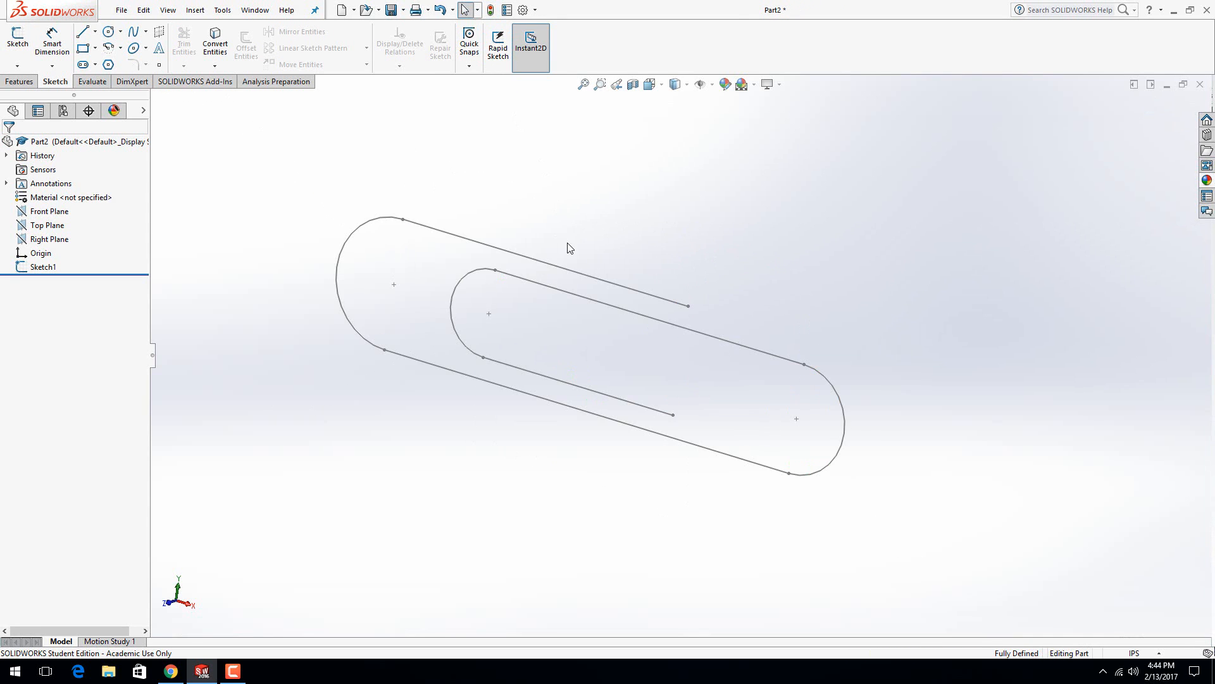
mouse_move(568, 247)
middle_mouse_down()
mouse_move(515, 258)
mouse_move(564, 258)
mouse_move(504, 247)
mouse_move(545, 250)
middle_mouse_up()
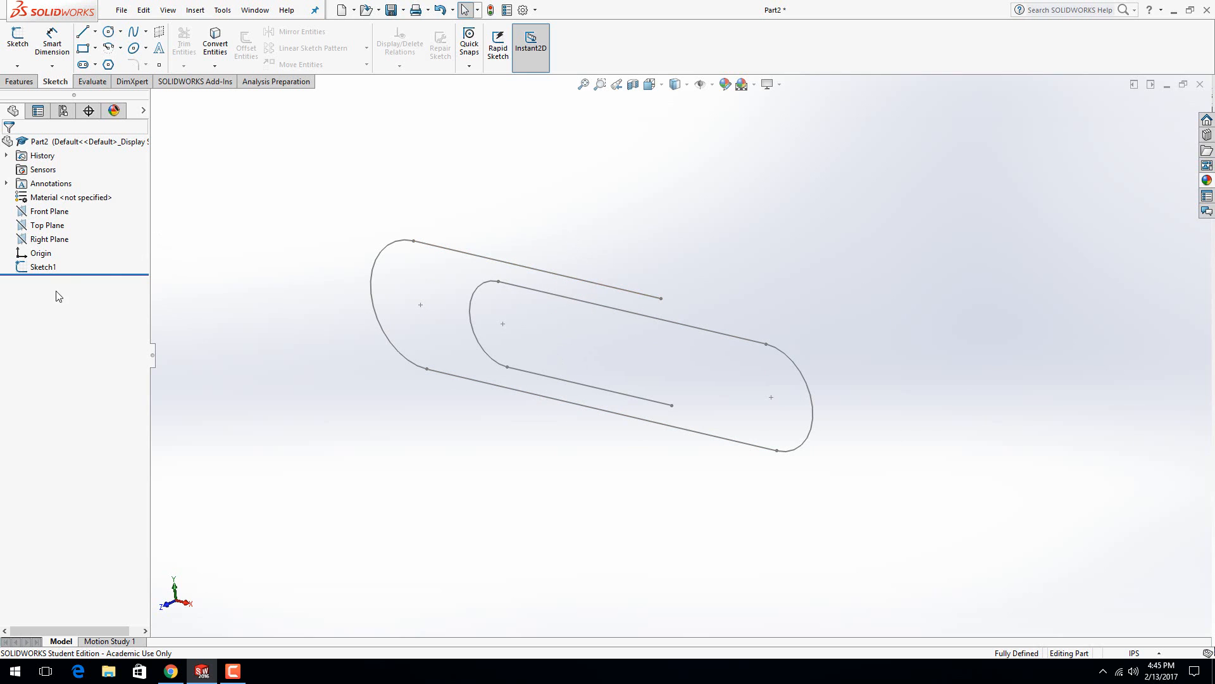
right_click(44, 274)
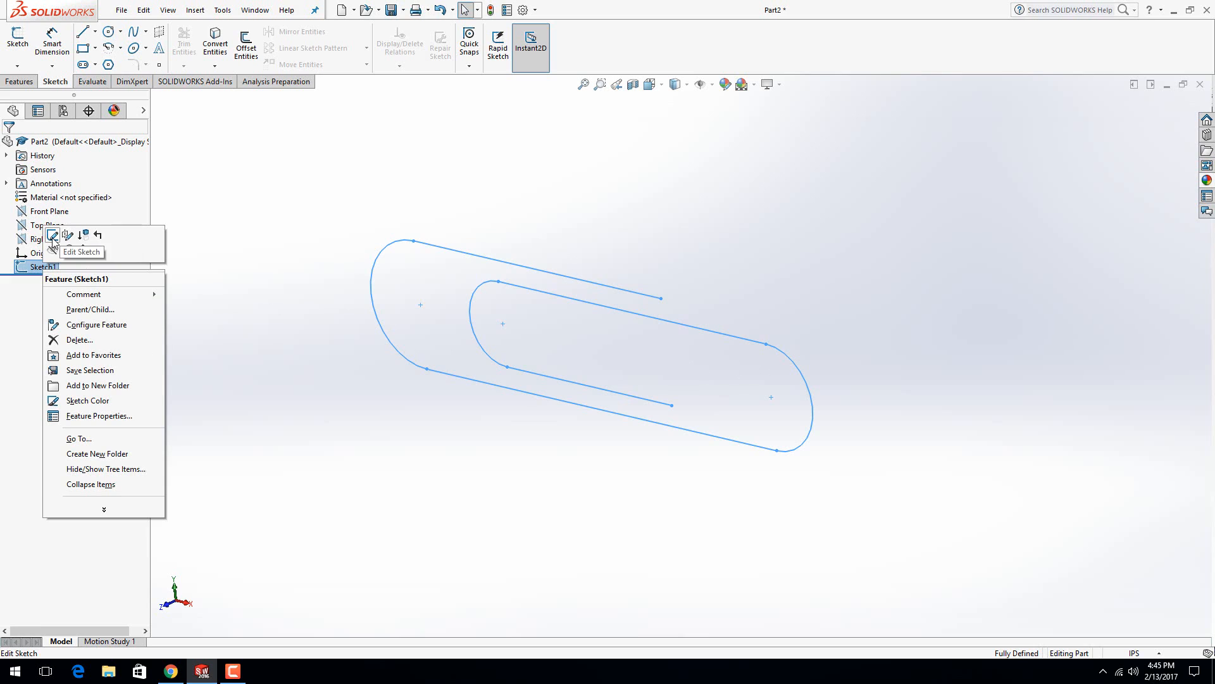
left_click(449, 155)
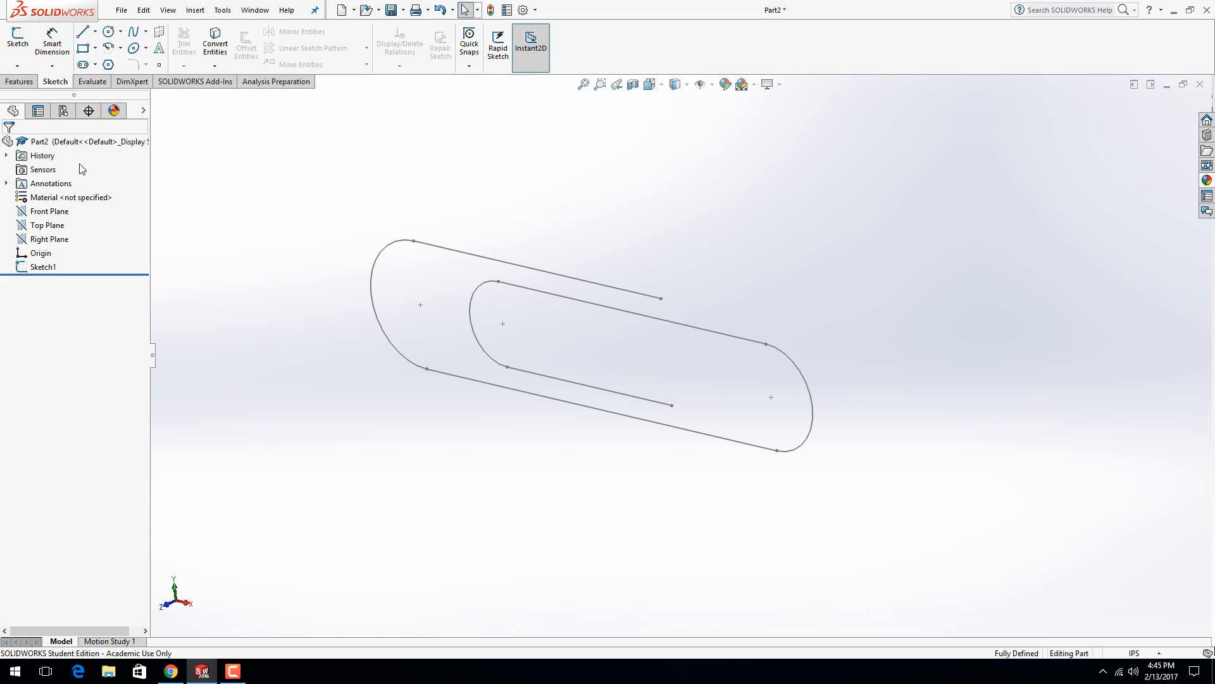
Step: Start a sketch on the Right Plane and draw a circle of about 0.1 in radius centered on the origin
left_click(38, 241)
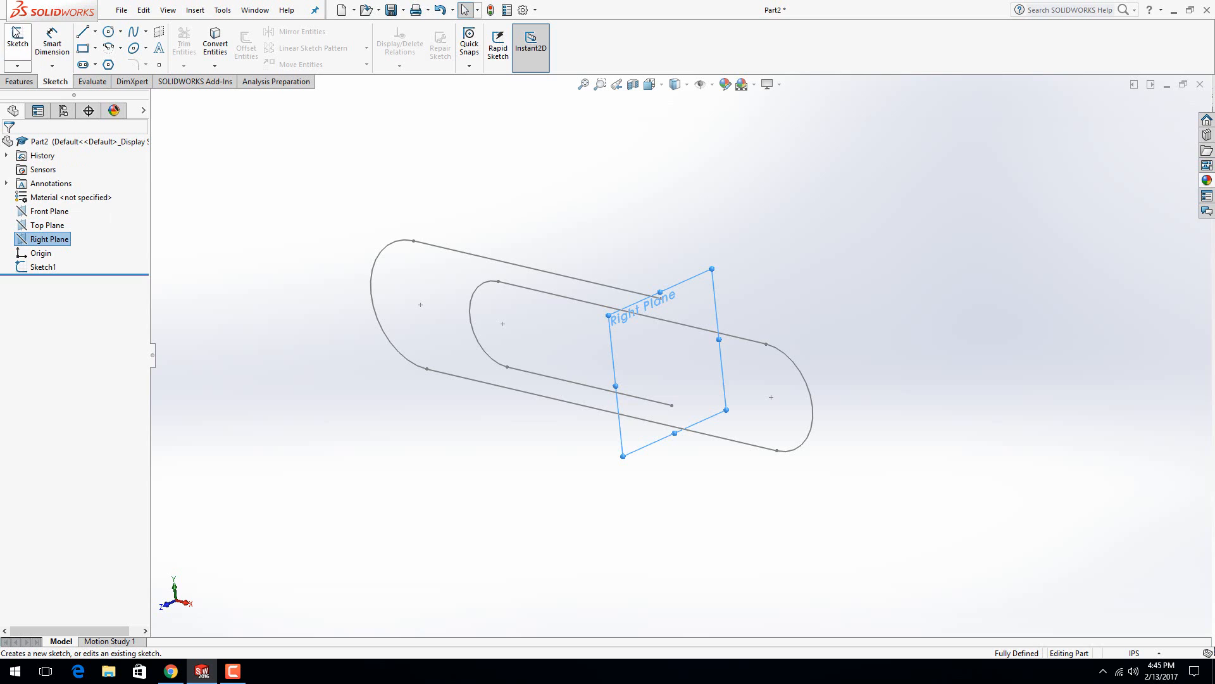
left_click(18, 43)
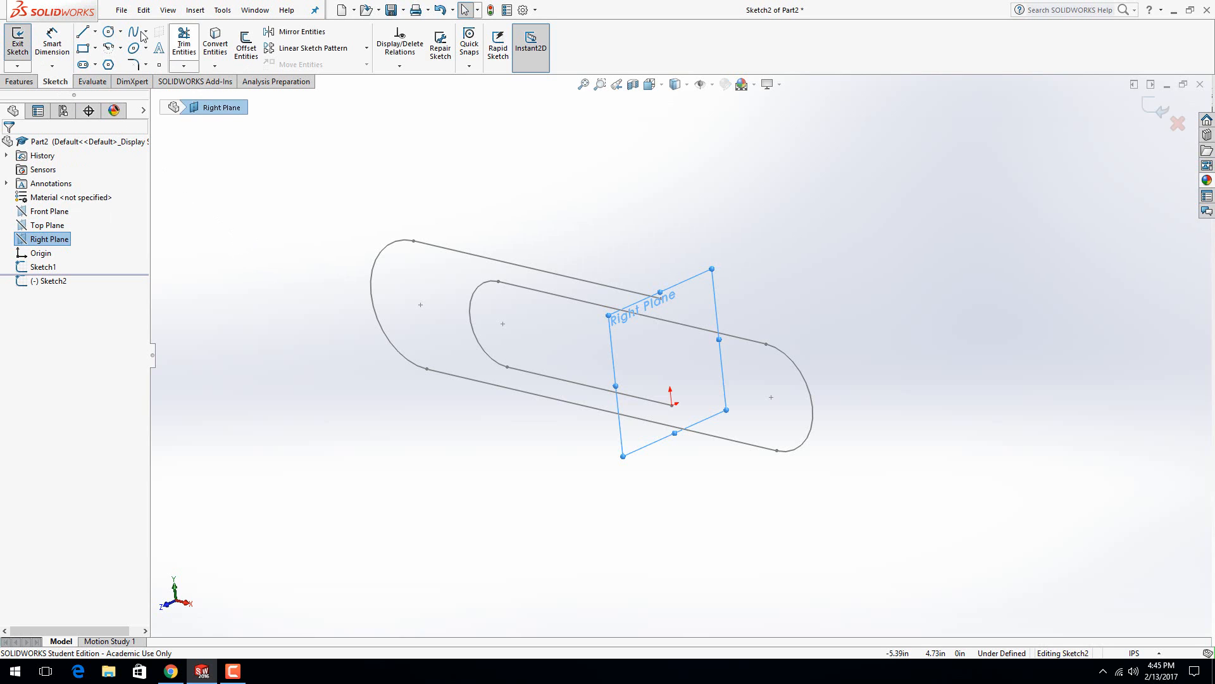
left_click(108, 31)
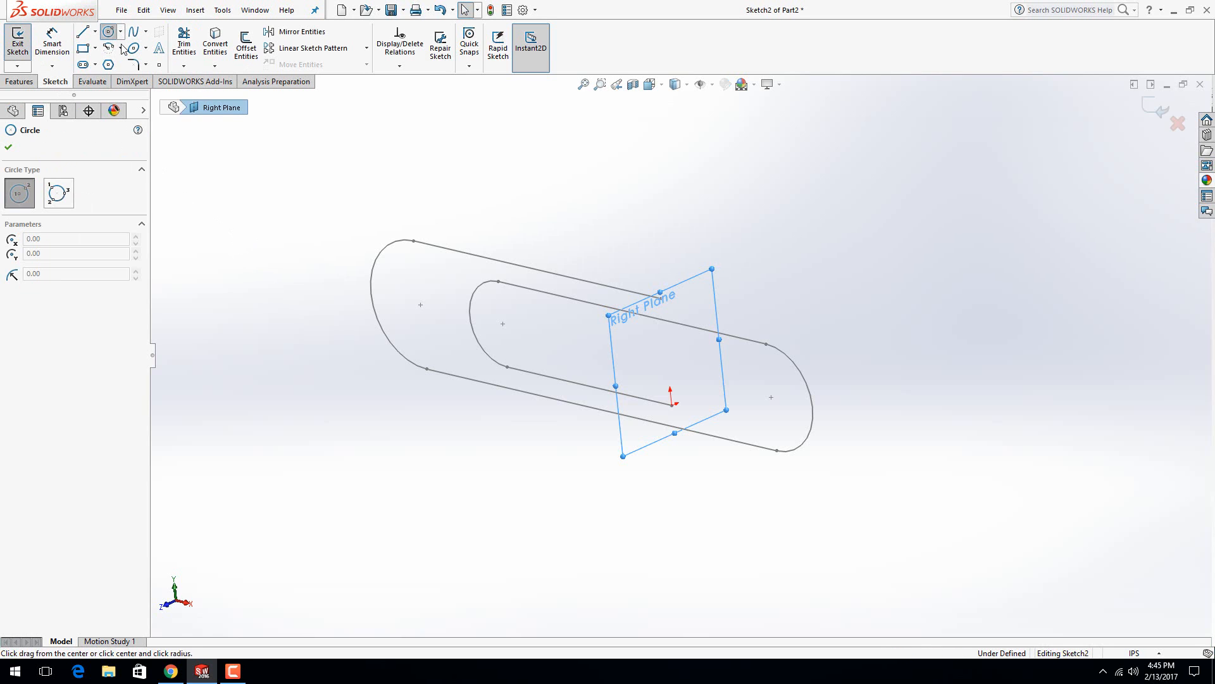
left_click(673, 406)
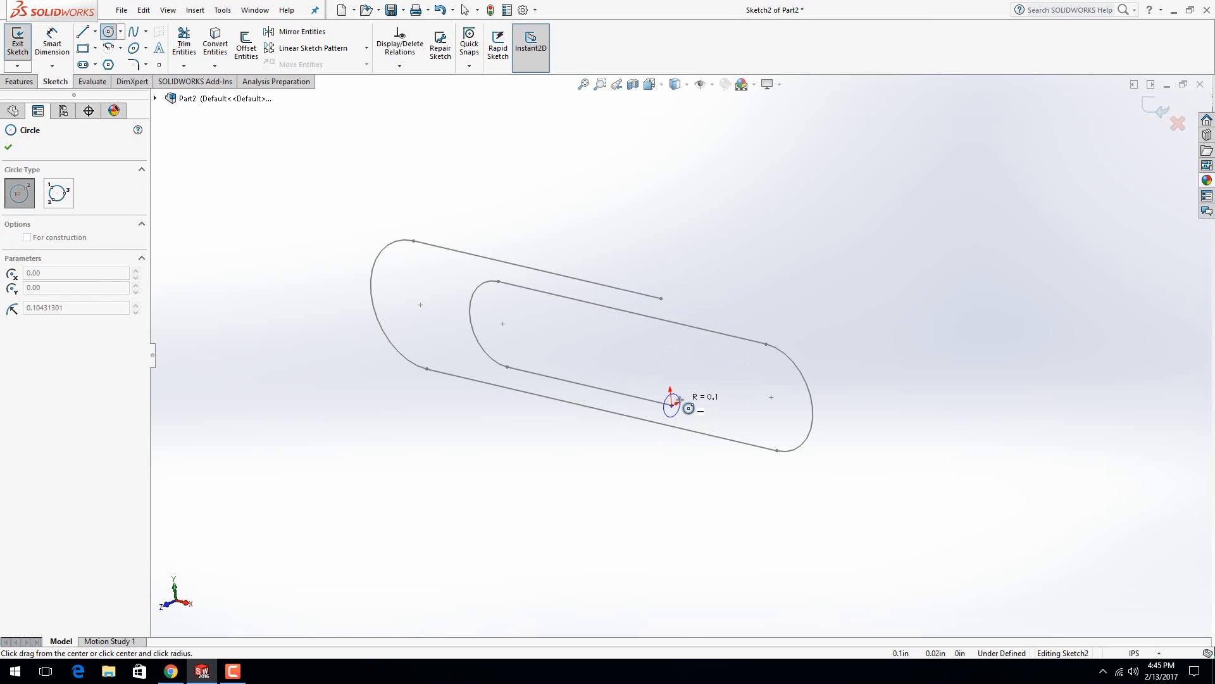
left_click(666, 401)
Step: Check the profile drawing in the manual in Chrome, dimension the circle's diameter as 0.175 in, and exit the sketch
left_click(170, 671)
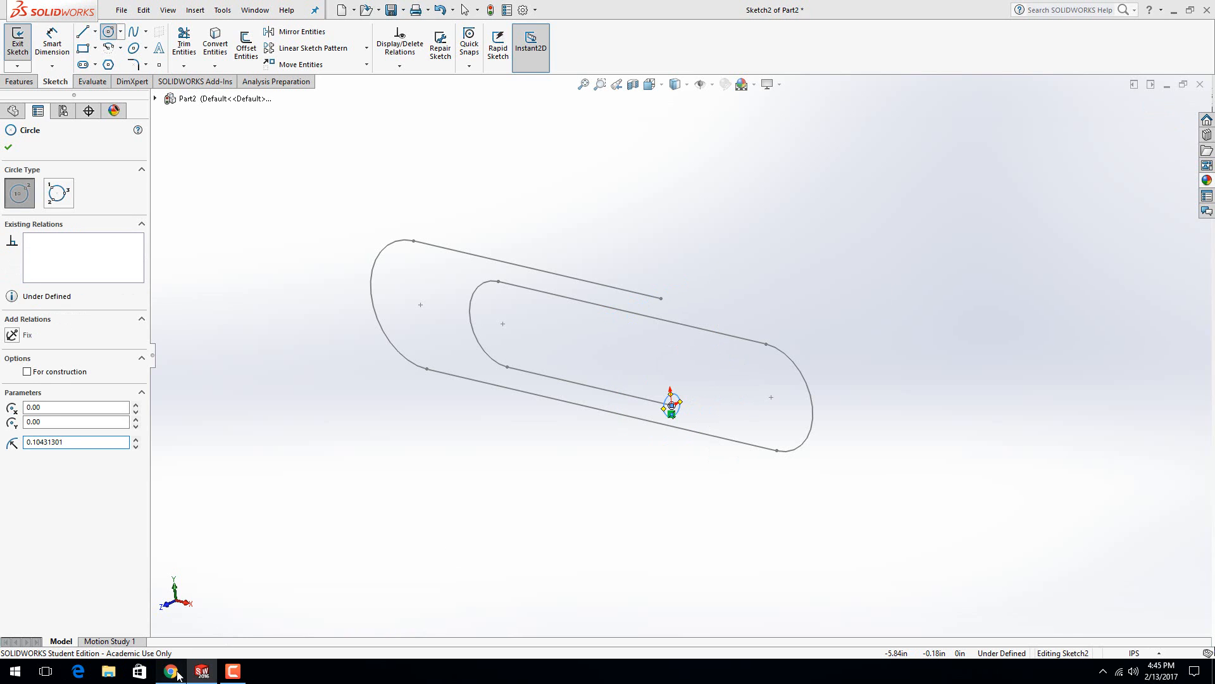
scroll(510, 454, "down", 10)
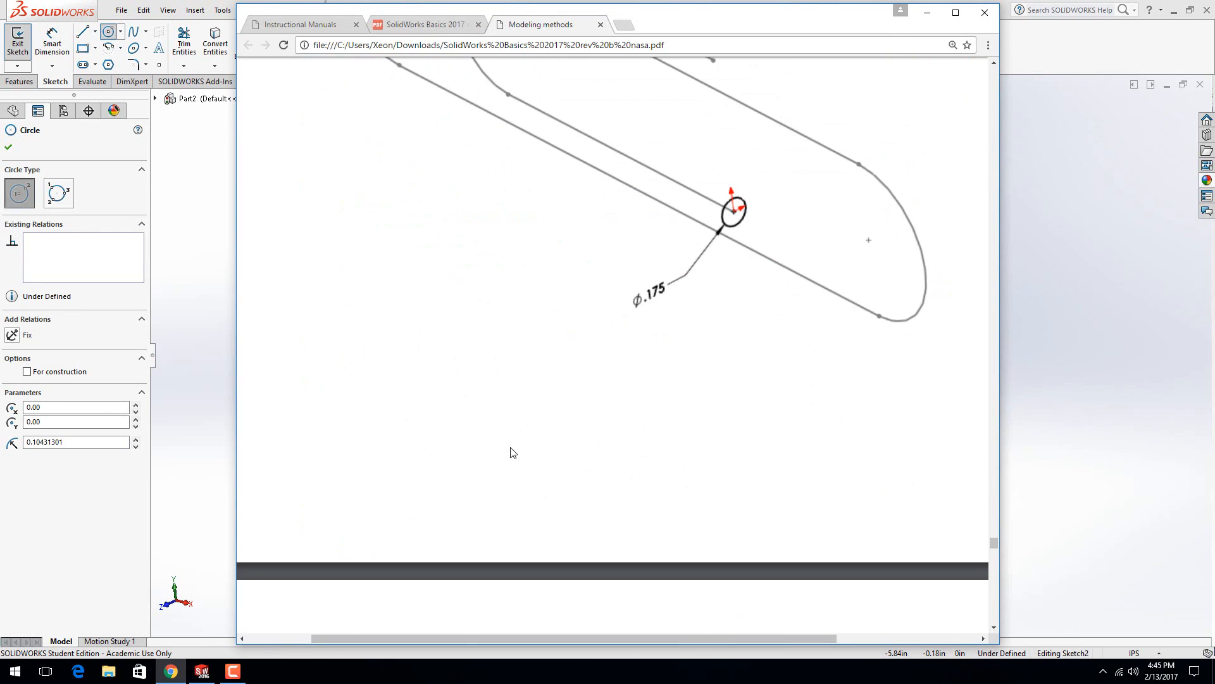
left_click(107, 587)
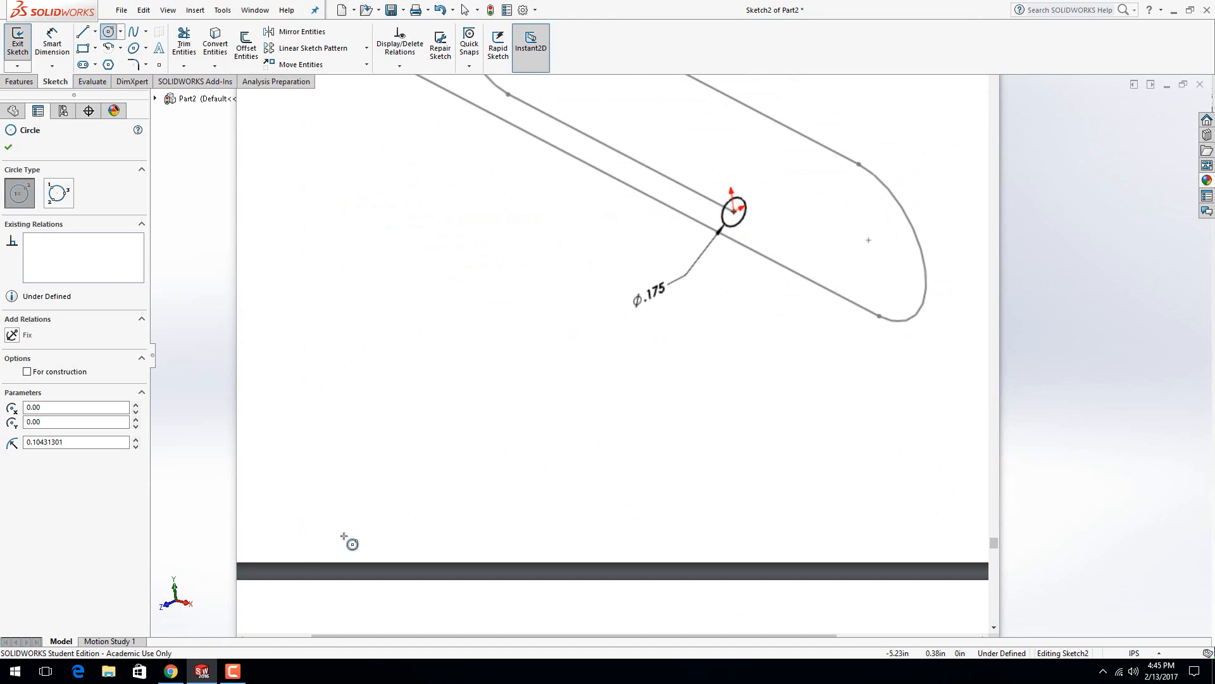
left_click(52, 44)
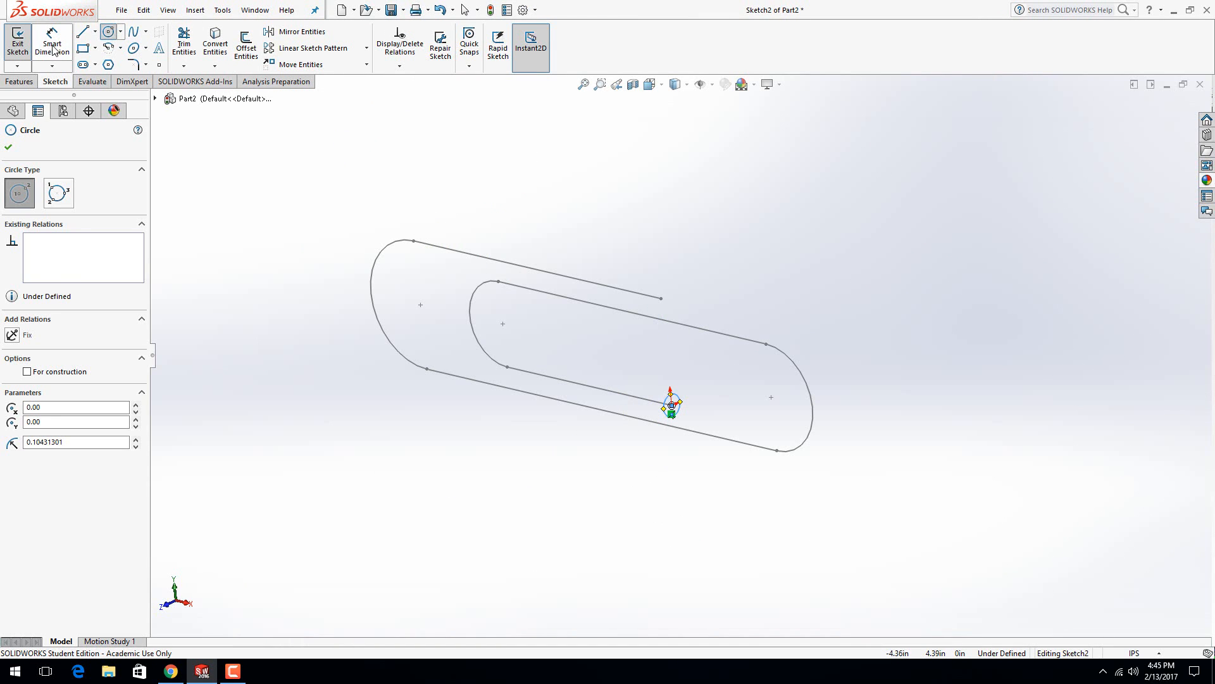
left_click(666, 409)
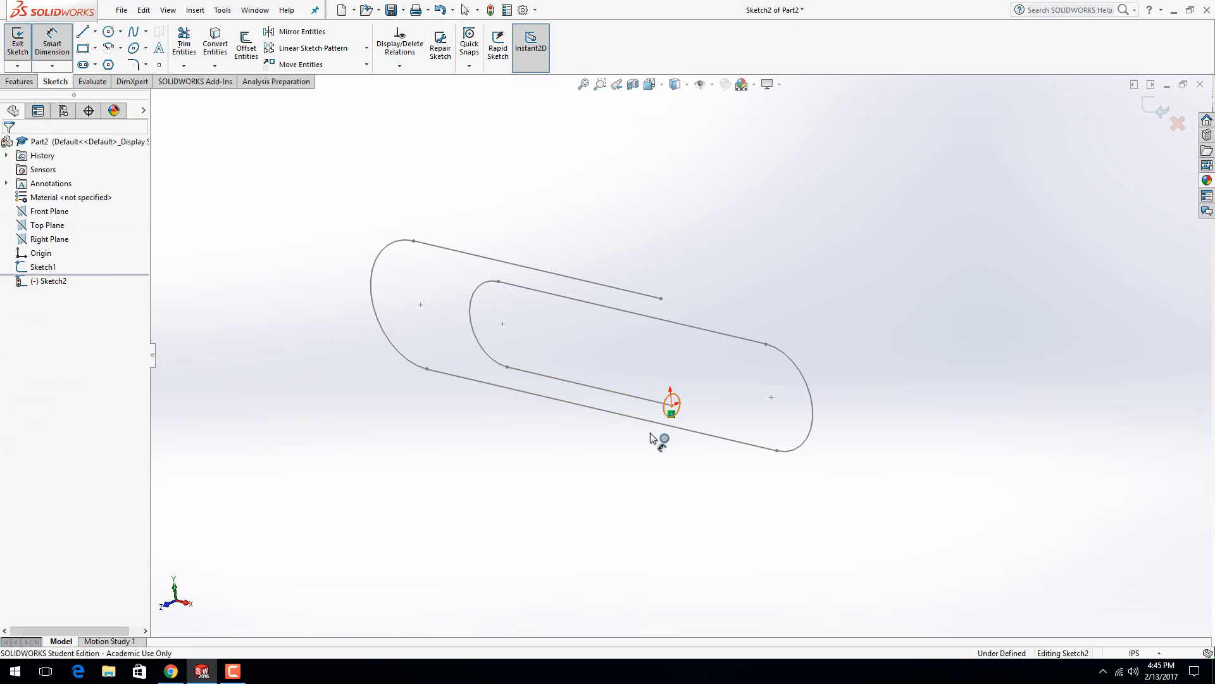
left_click(622, 470)
type(".175")
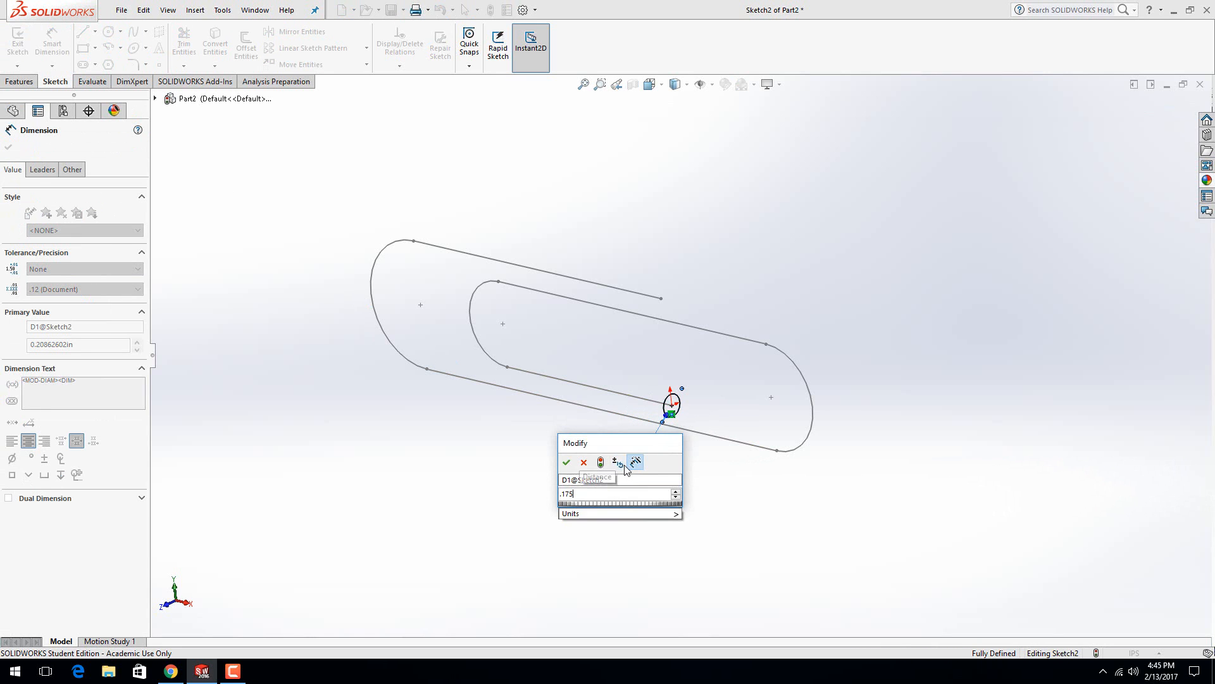
key("Return")
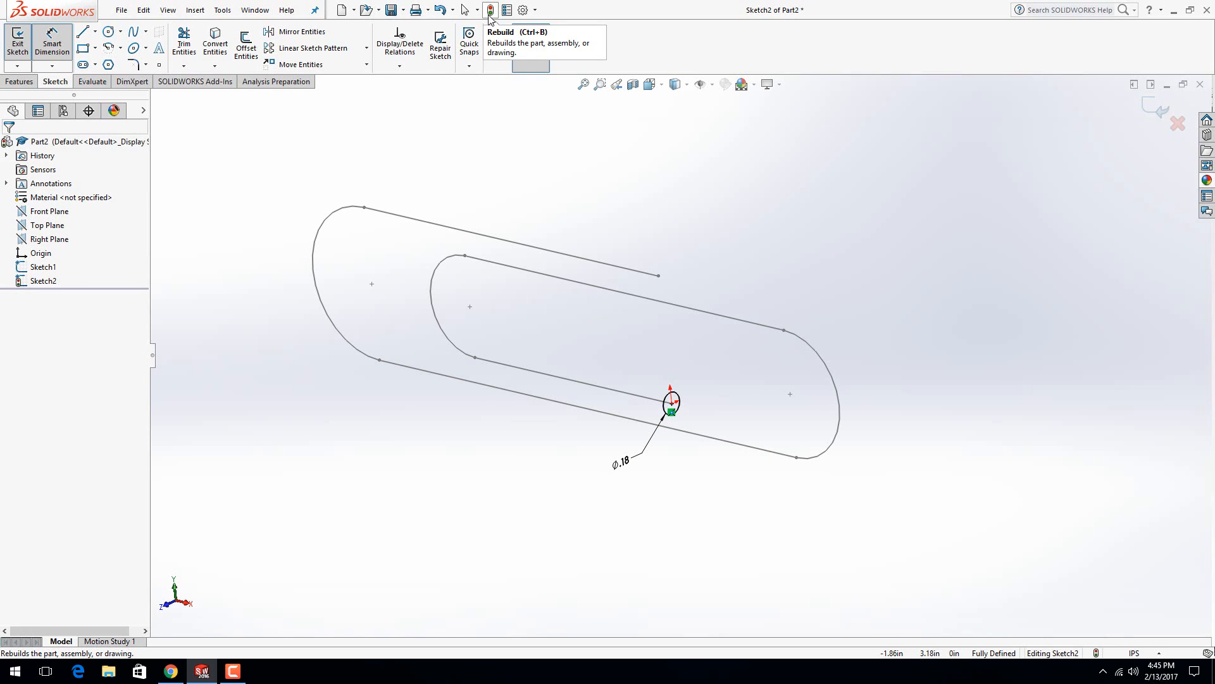
left_click(490, 12)
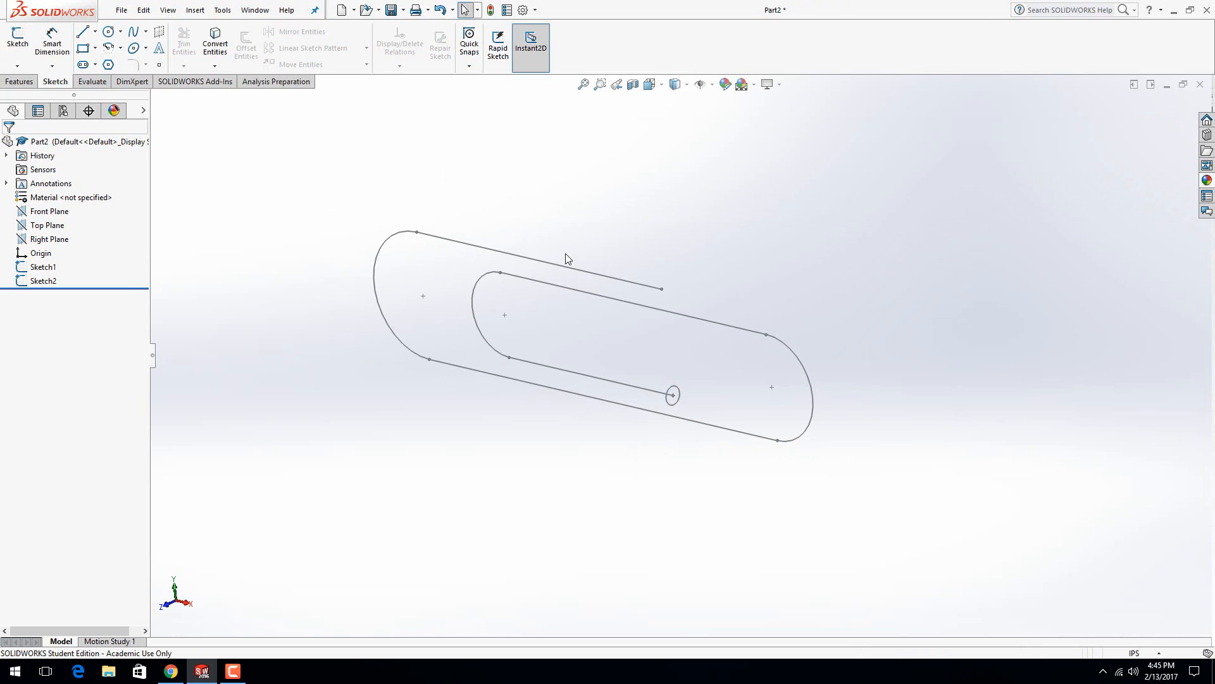
Step: Create a Swept Boss/Base using the circle sketch as the profile and the paperclip sketch as the path
scroll(565, 251, "down", 1)
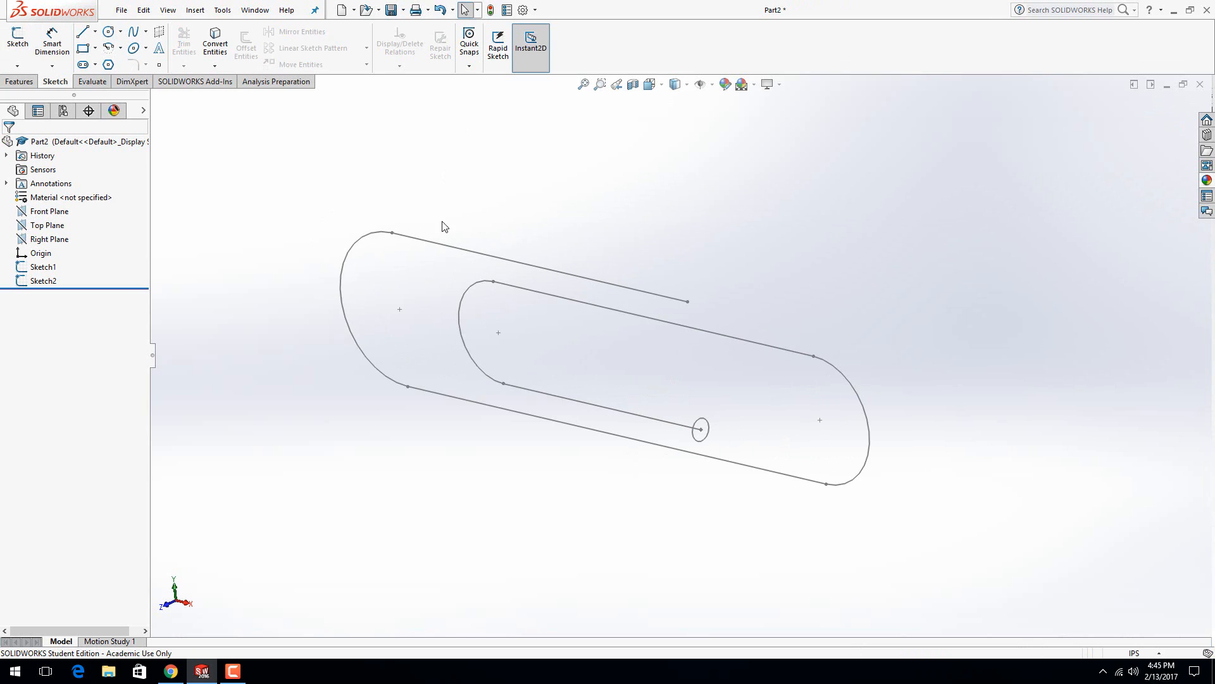
left_click(20, 82)
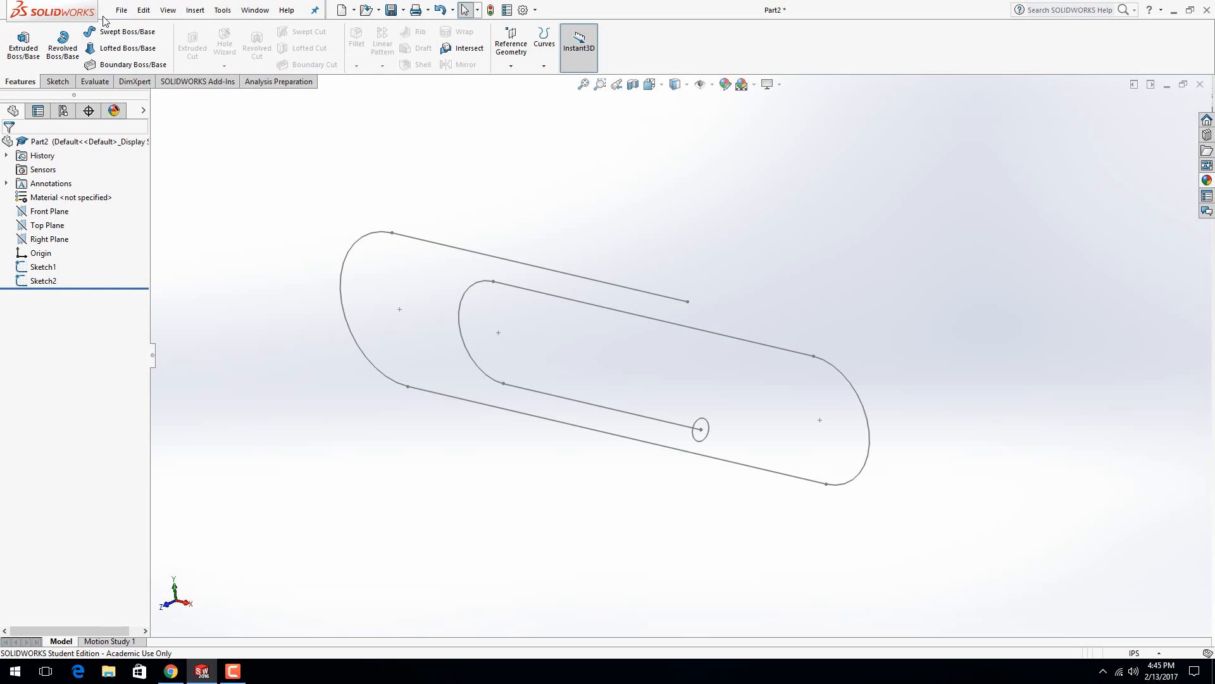
left_click(119, 37)
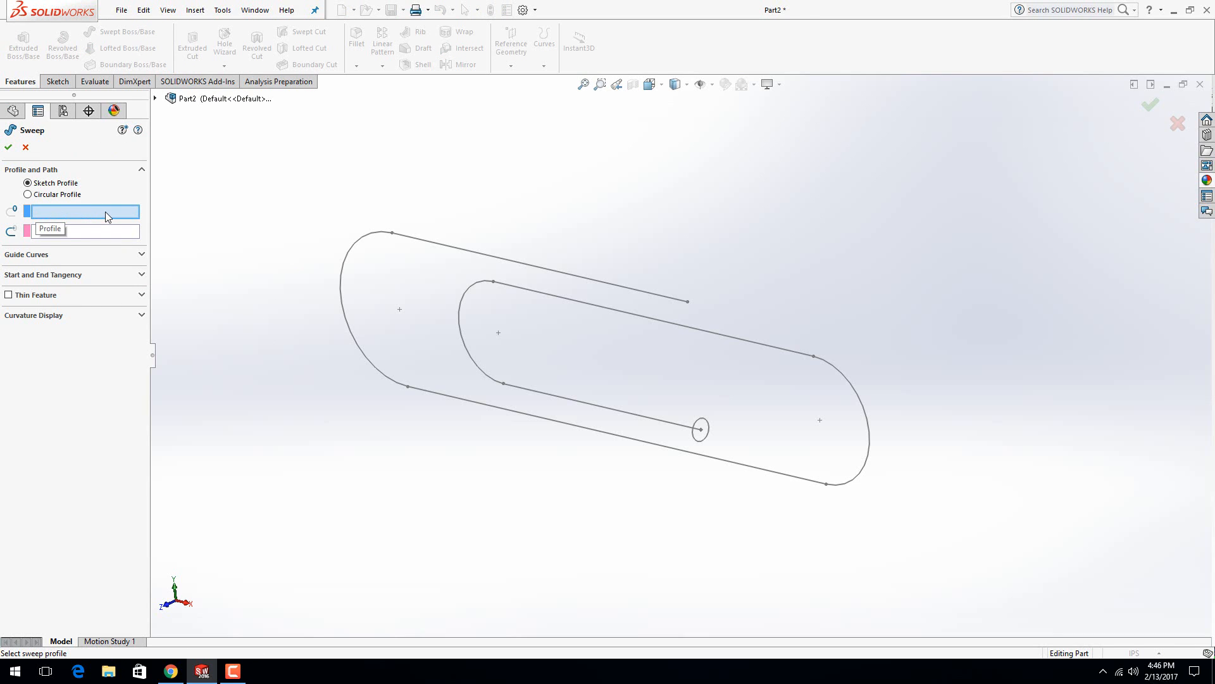
left_click(706, 443)
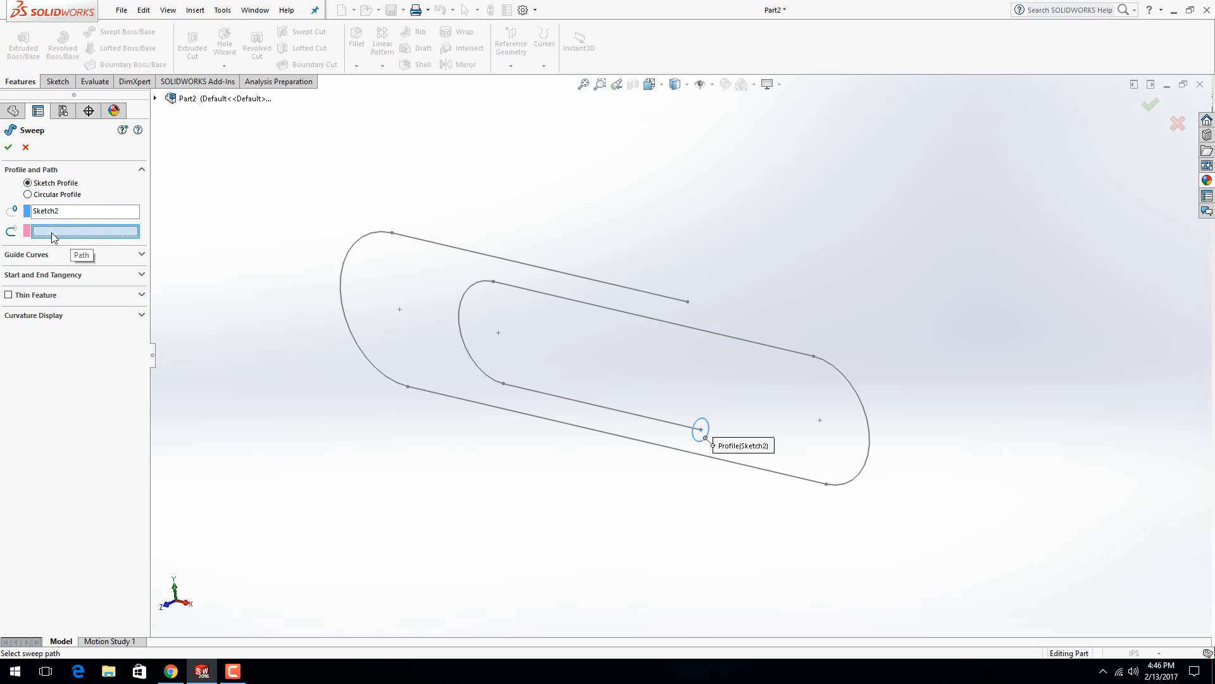
left_click(654, 423)
right_click(653, 419)
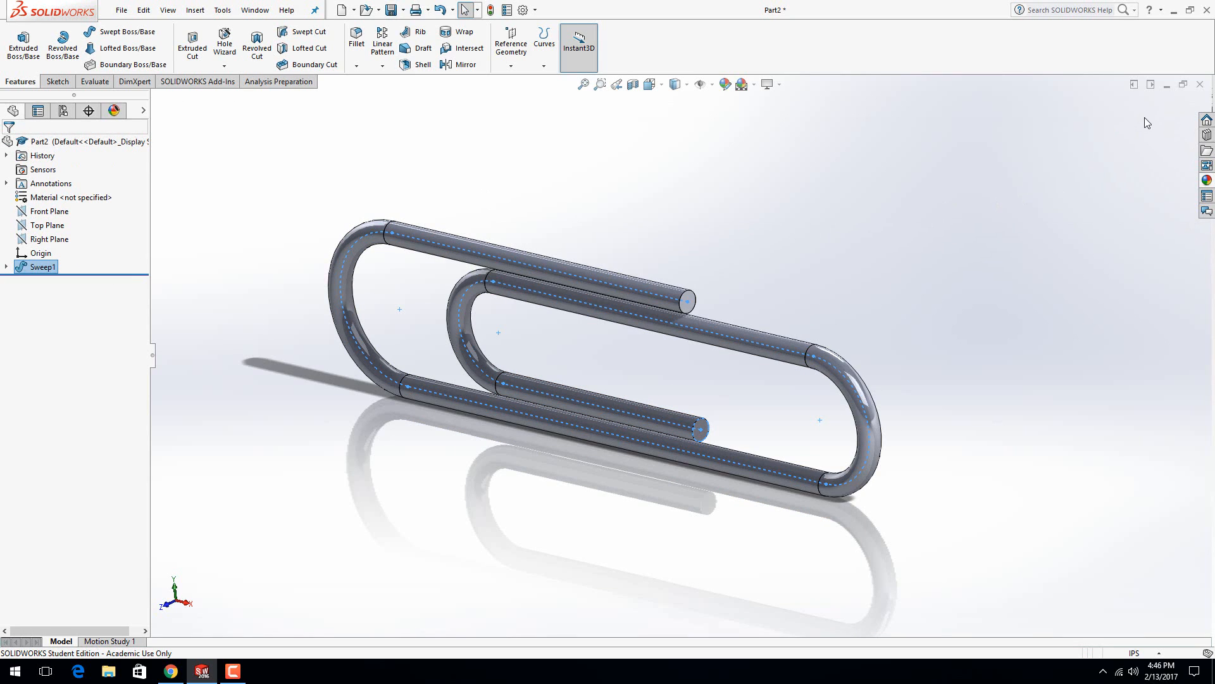
left_click(836, 263)
Step: Open the part's material library for editing and select 1060 Alloy from the Aluminium Alloys category
middle_click_drag(837, 264, 694, 304)
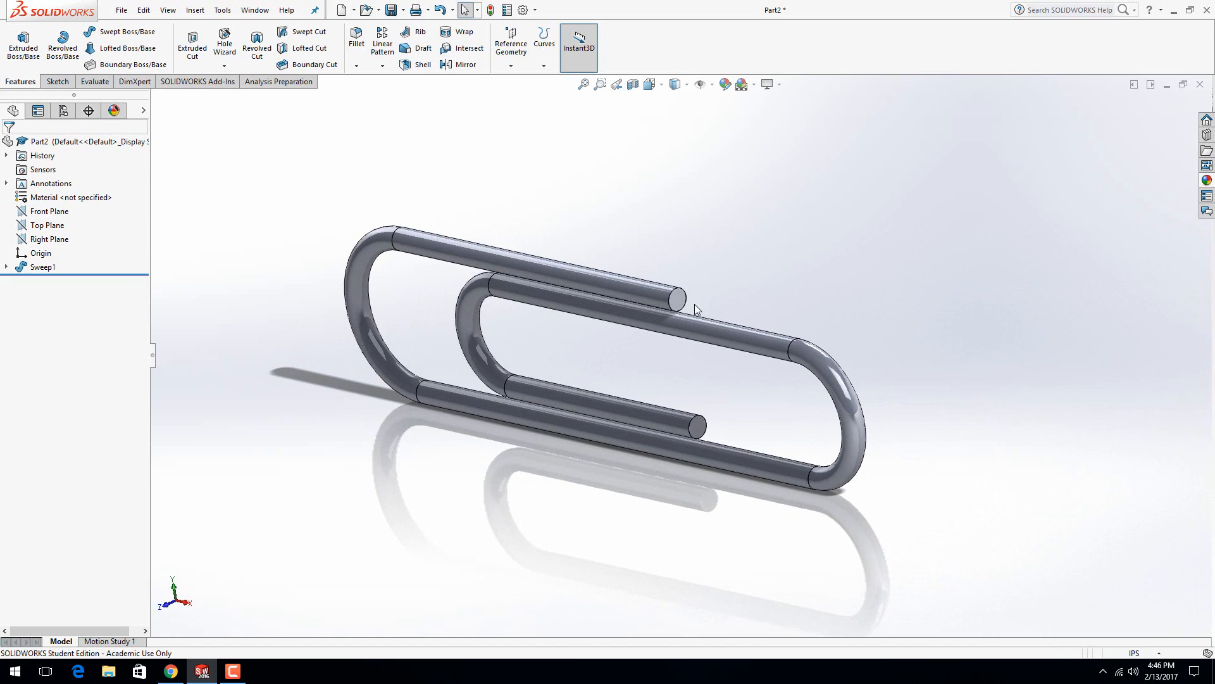
right_click(56, 202)
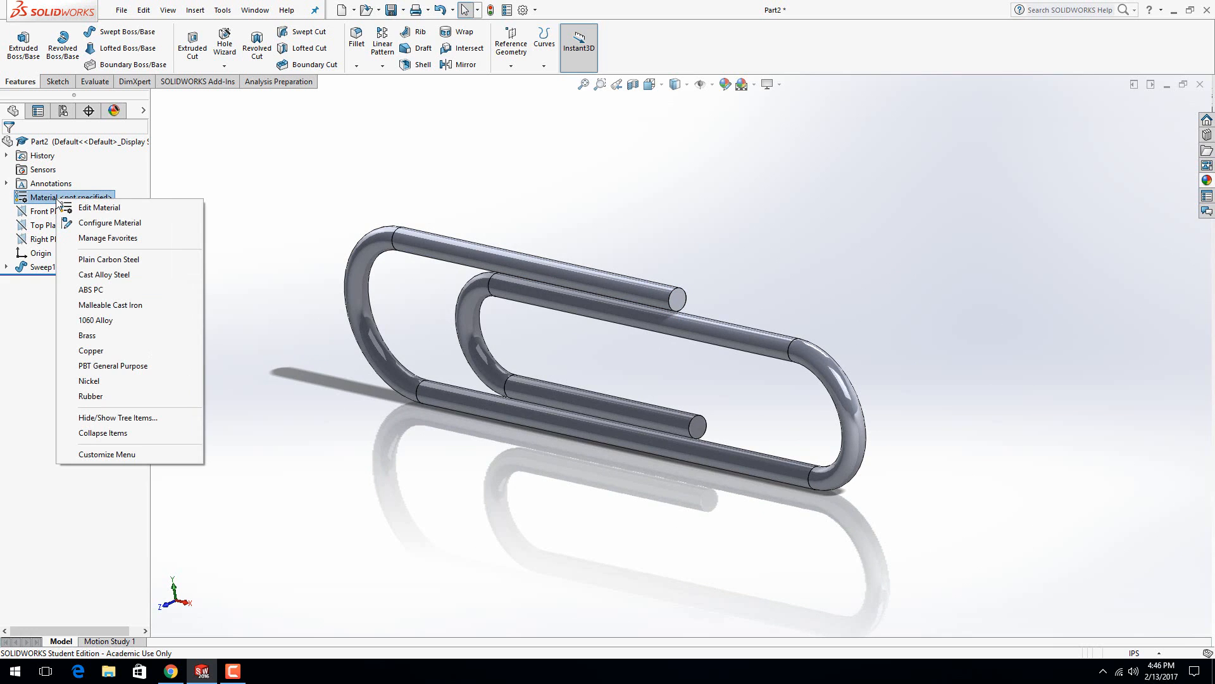
left_click(87, 209)
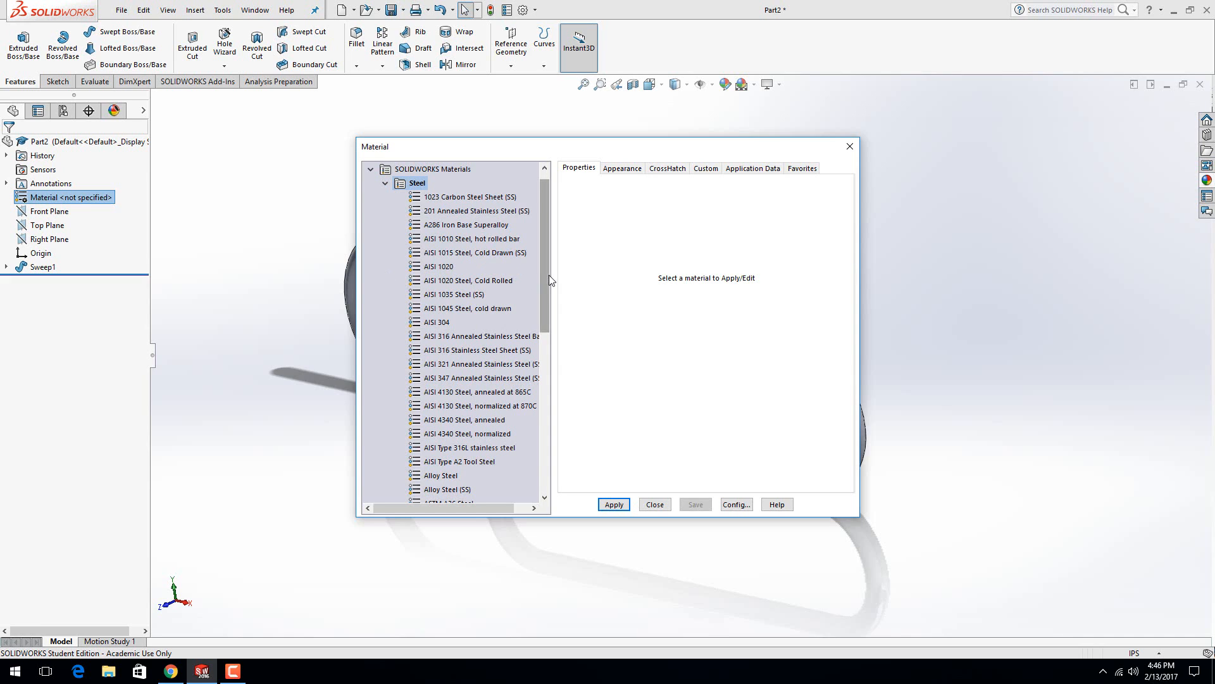
left_click(385, 184)
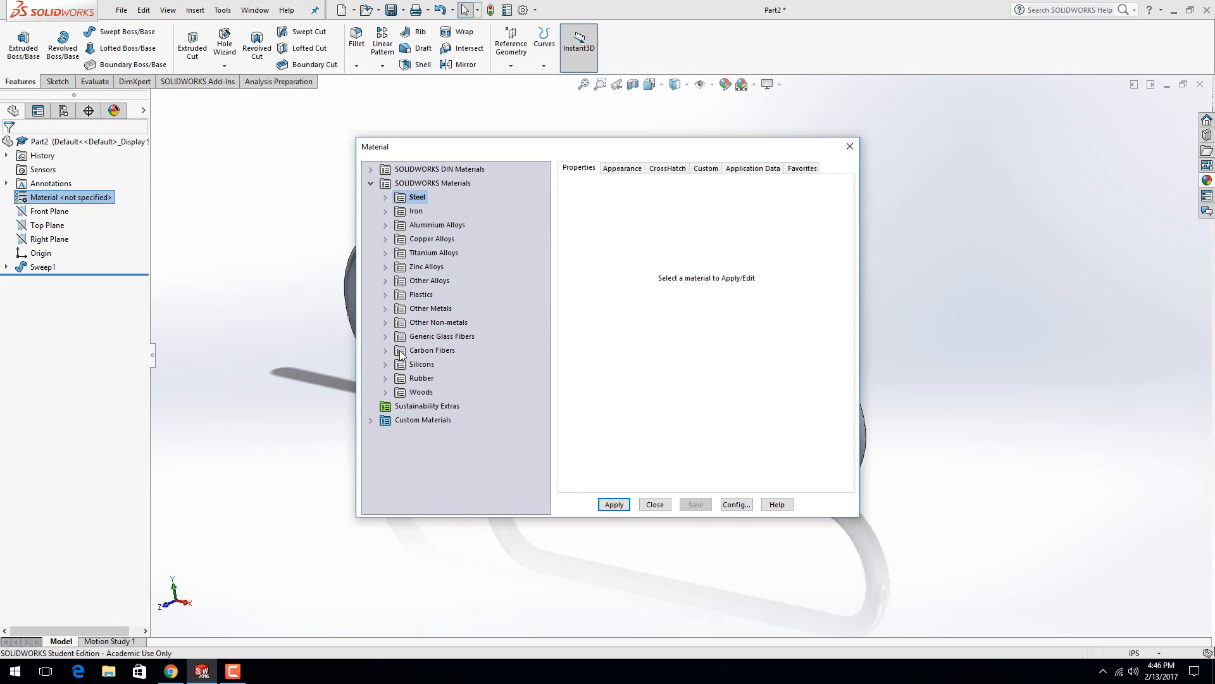
left_click(385, 225)
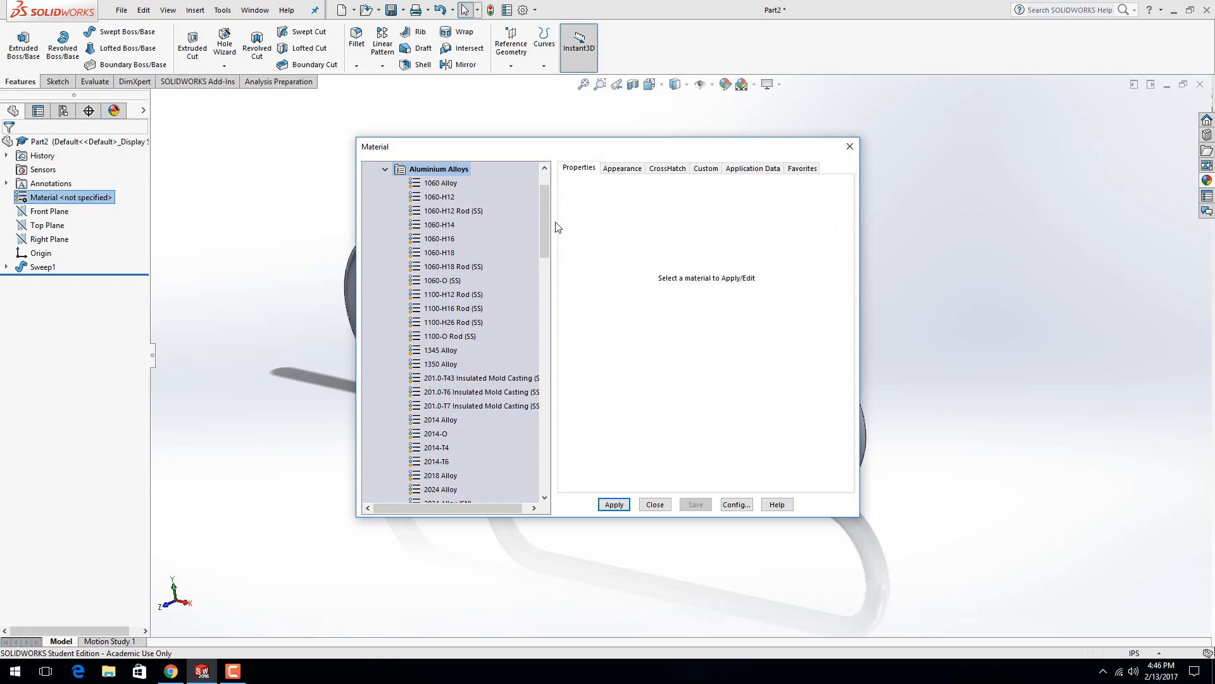
mouse_move(546, 223)
left_mouse_down()
mouse_move(546, 396)
mouse_move(533, 210)
mouse_move(537, 223)
left_mouse_up()
left_click(435, 184)
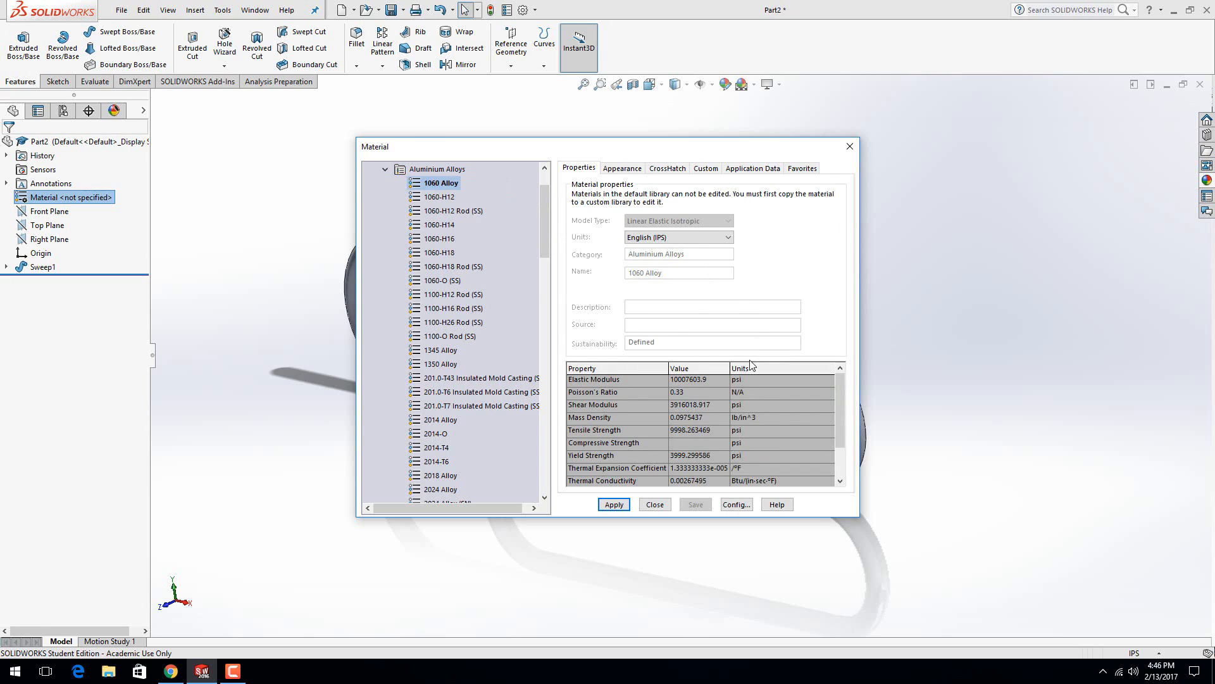
Step: Show the material properties in SI - N/mm^2 (MPa) units and apply 1060 Alloy to the paperclip
left_click(725, 241)
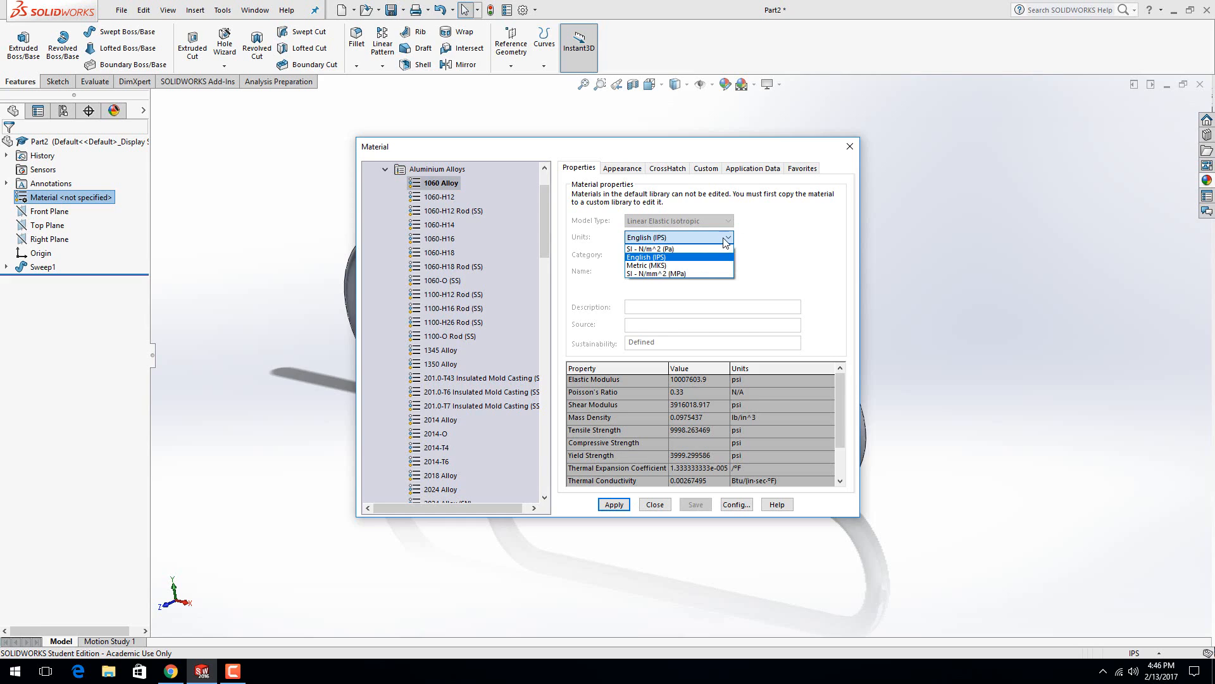
left_click(689, 274)
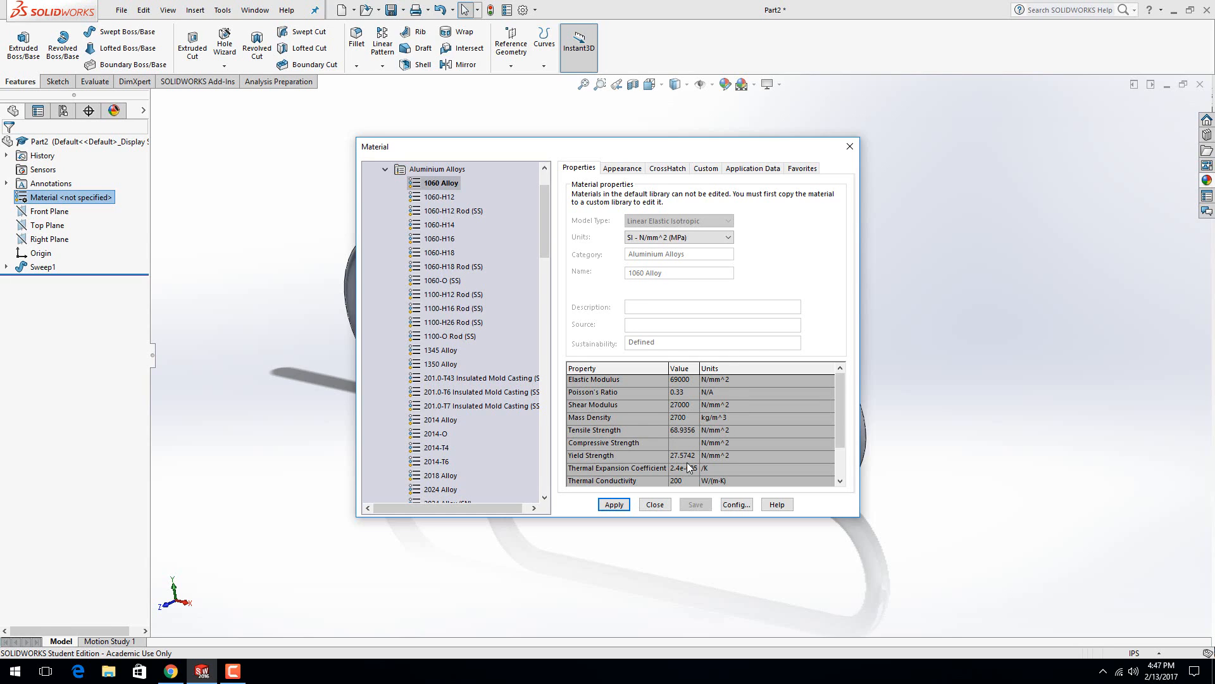
left_click(616, 508)
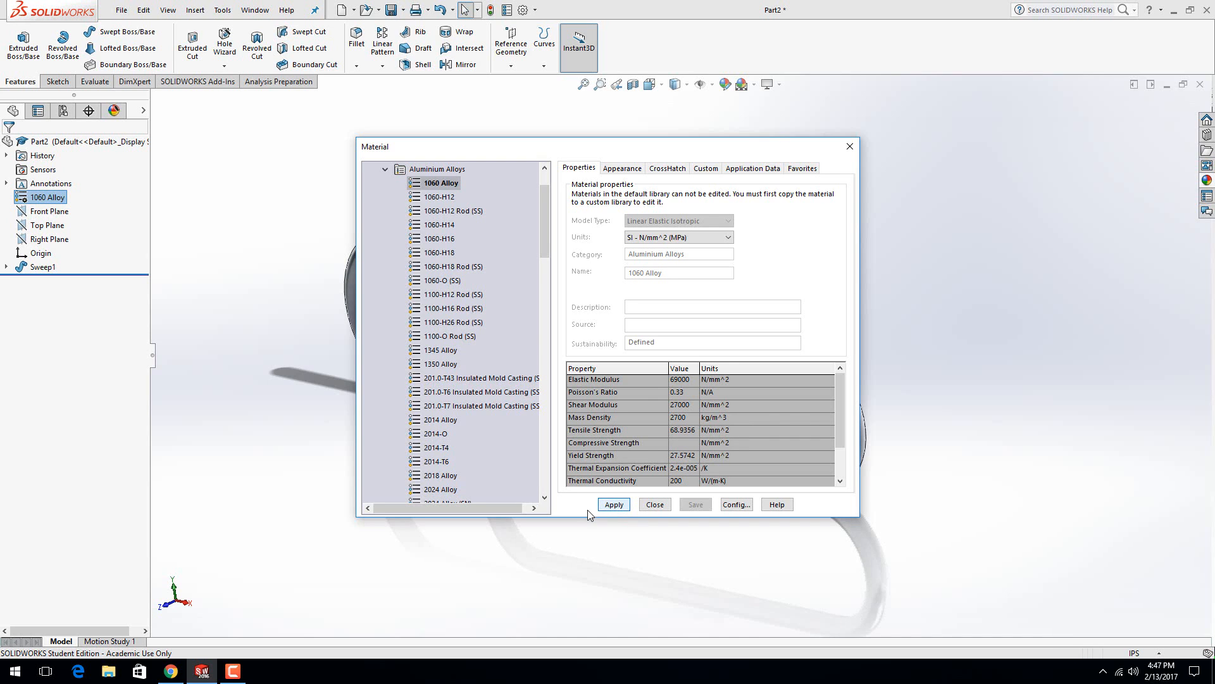
left_click(650, 505)
middle_click_drag(632, 476, 645, 440)
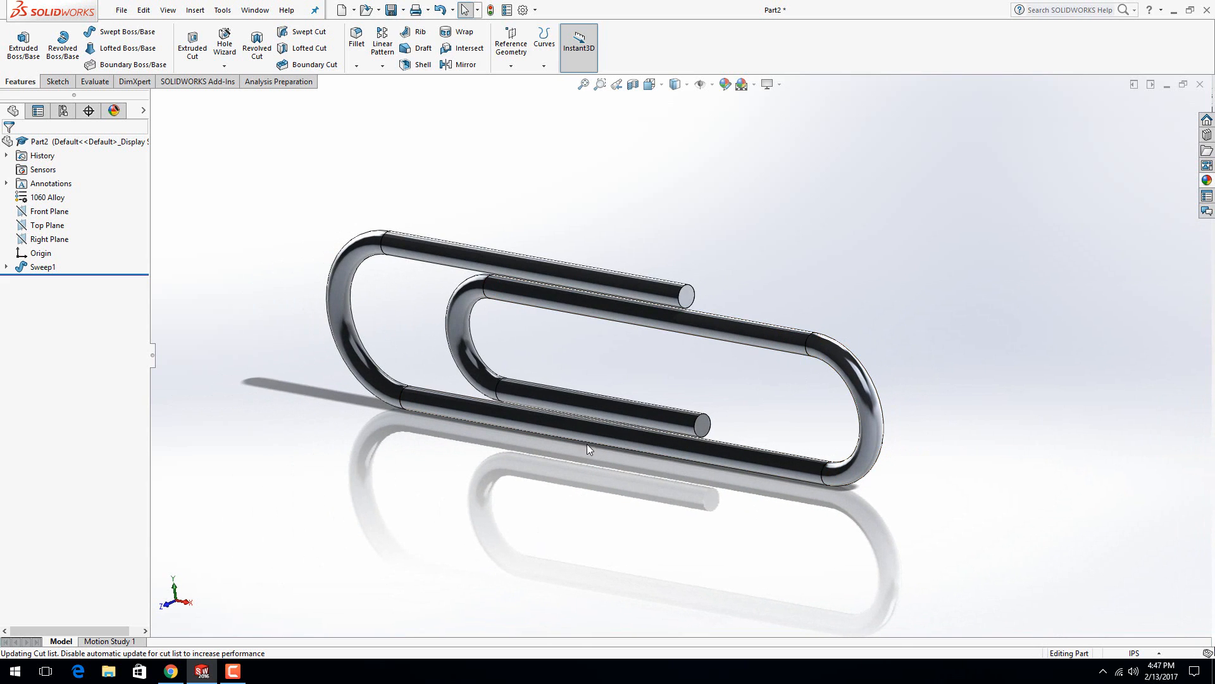
middle_click_drag(796, 392, 746, 405)
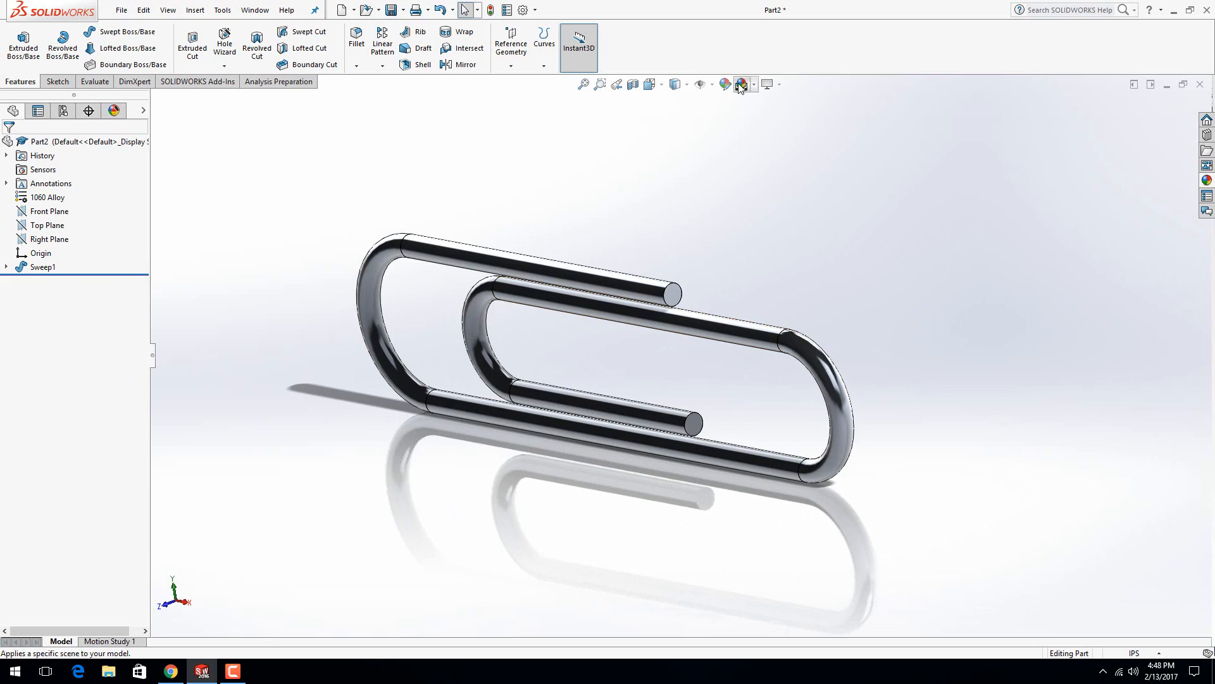
Step: Try the Plain White scene on the paperclip and restore the 3 Point Faded scene
left_click(753, 88)
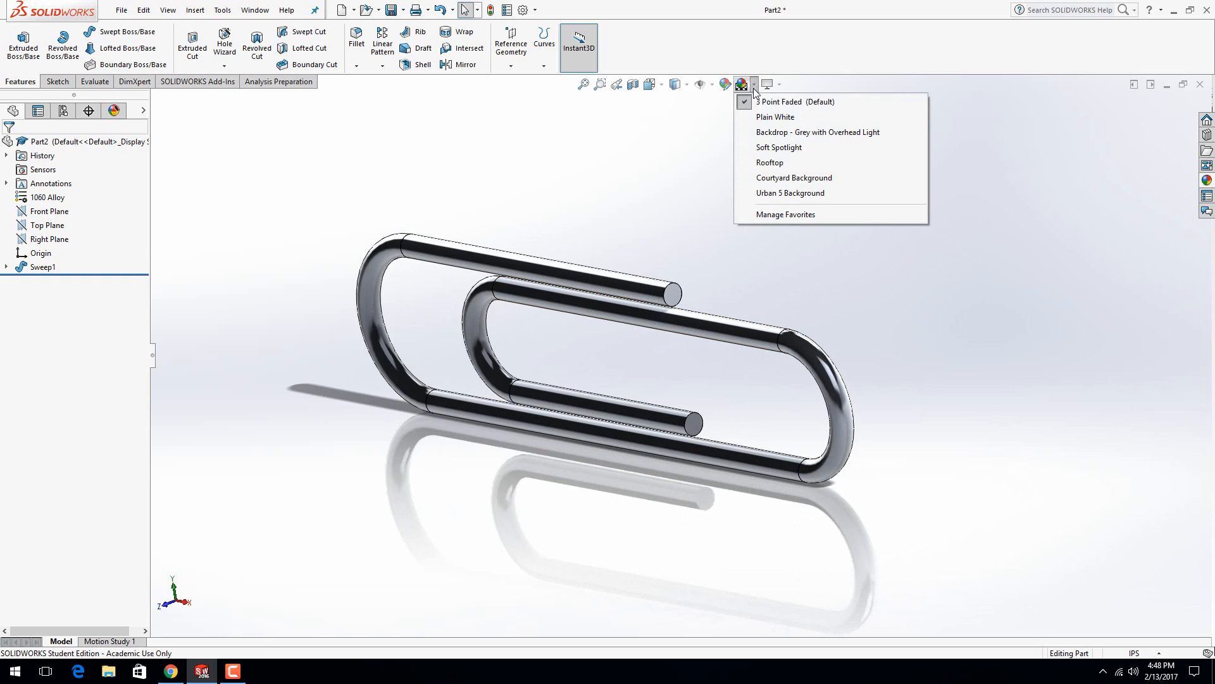
left_click(775, 117)
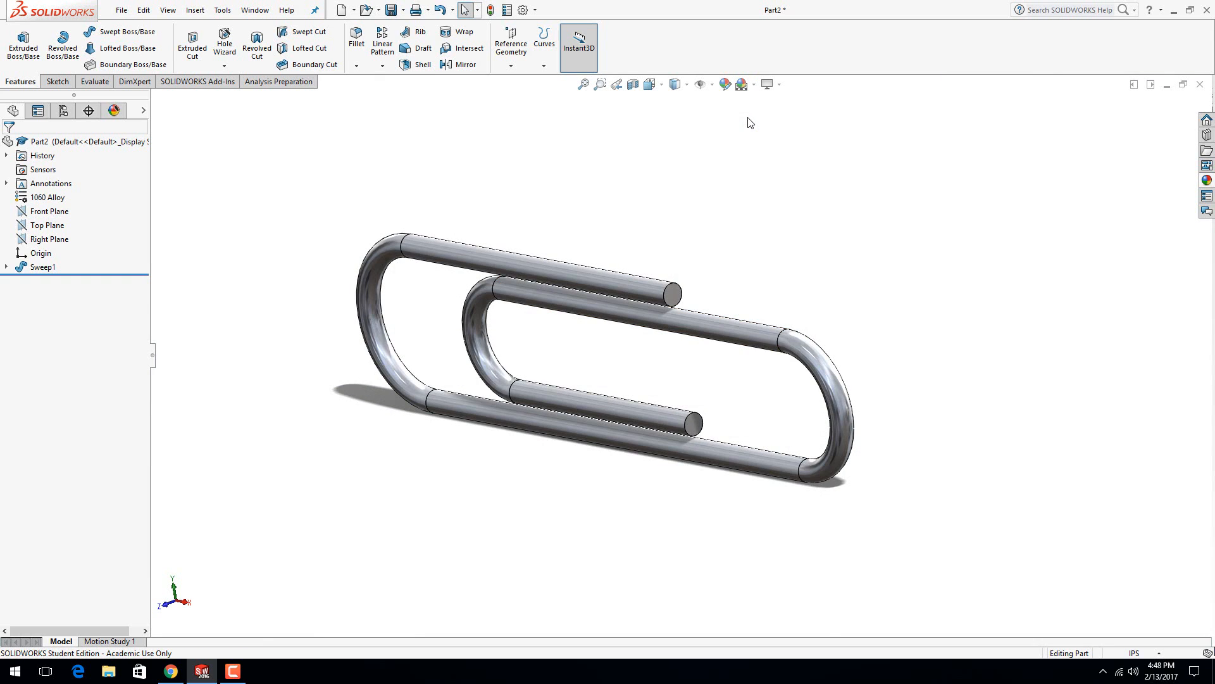
left_click(754, 86)
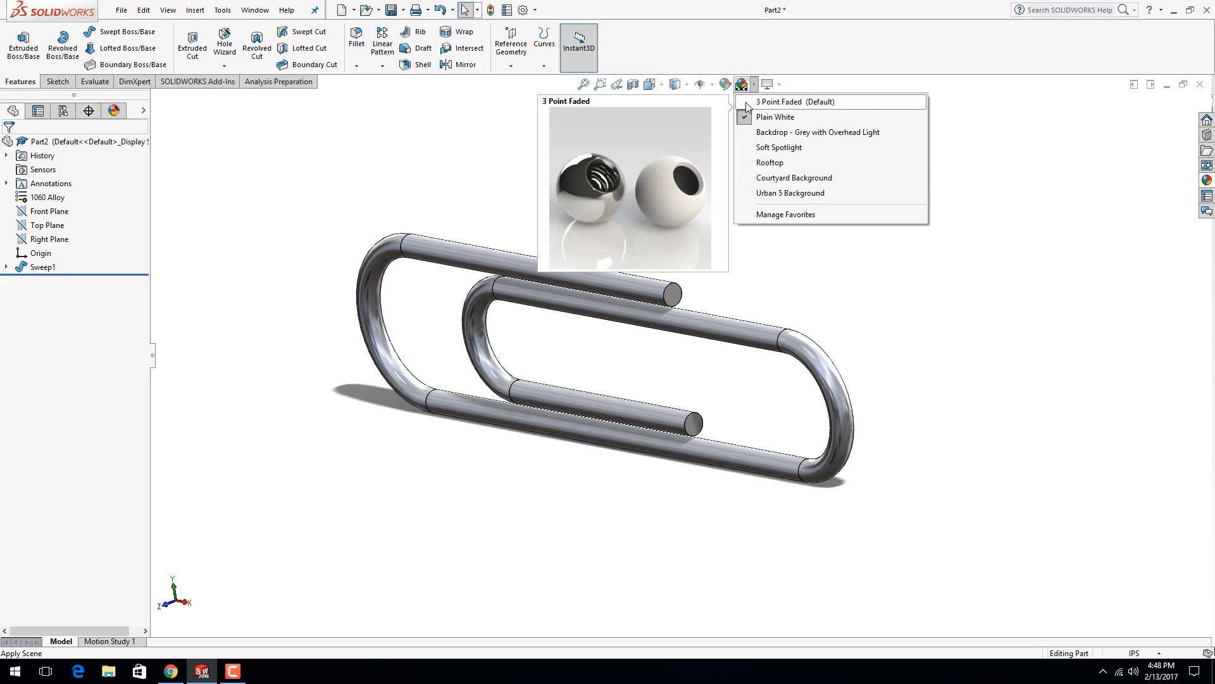
left_click(748, 101)
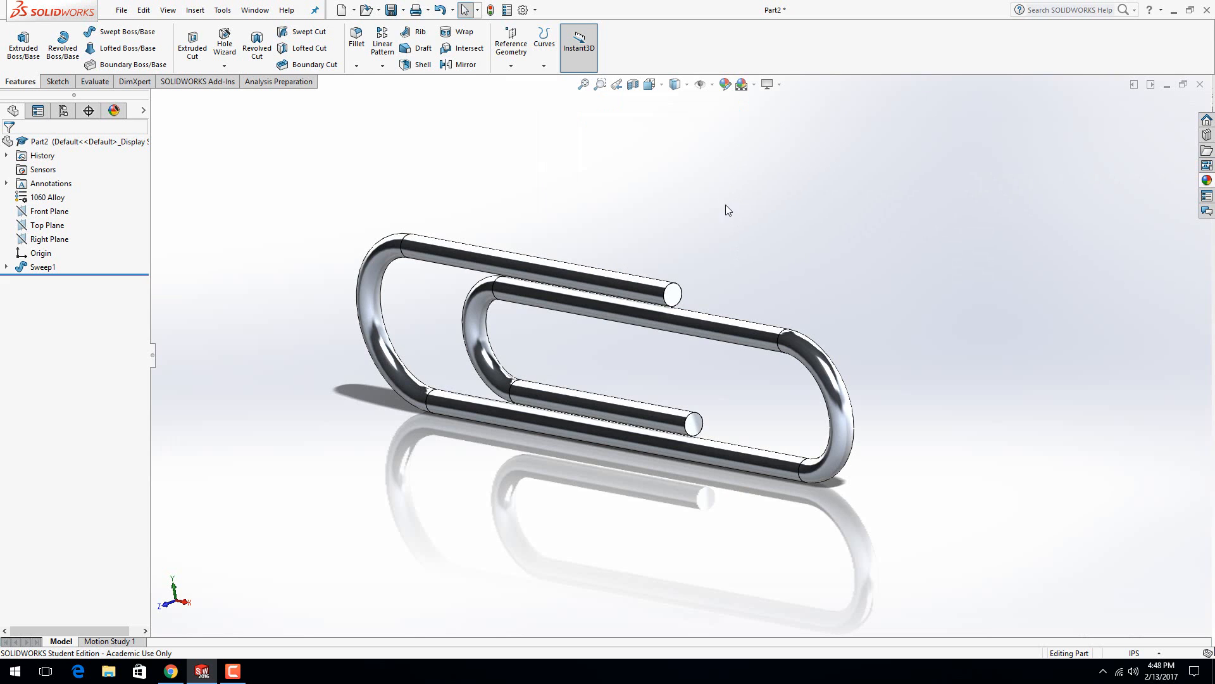
left_click(779, 86)
middle_click_drag(708, 389, 689, 412)
mouse_move(461, 401)
middle_mouse_down()
mouse_move(483, 374)
mouse_move(479, 386)
middle_mouse_up()
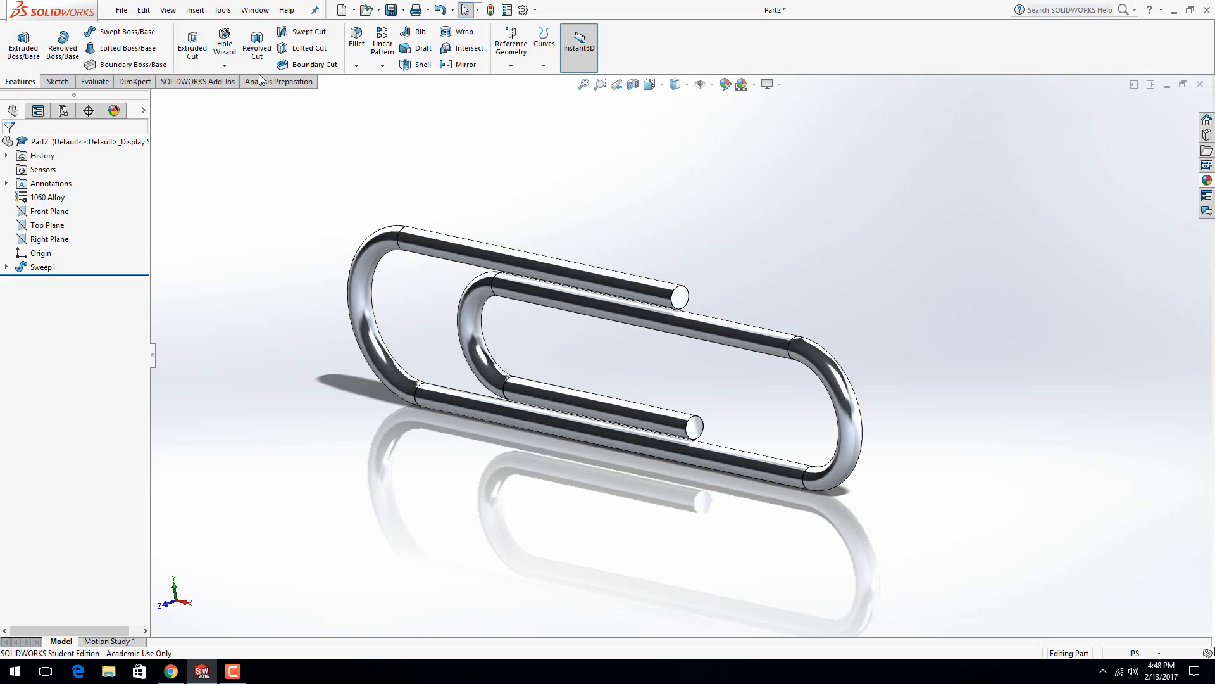
Step: Launch the SimulationXpress Analysis Wizard and set the document units to MMGS (millimeter, gram, second)
left_click(104, 84)
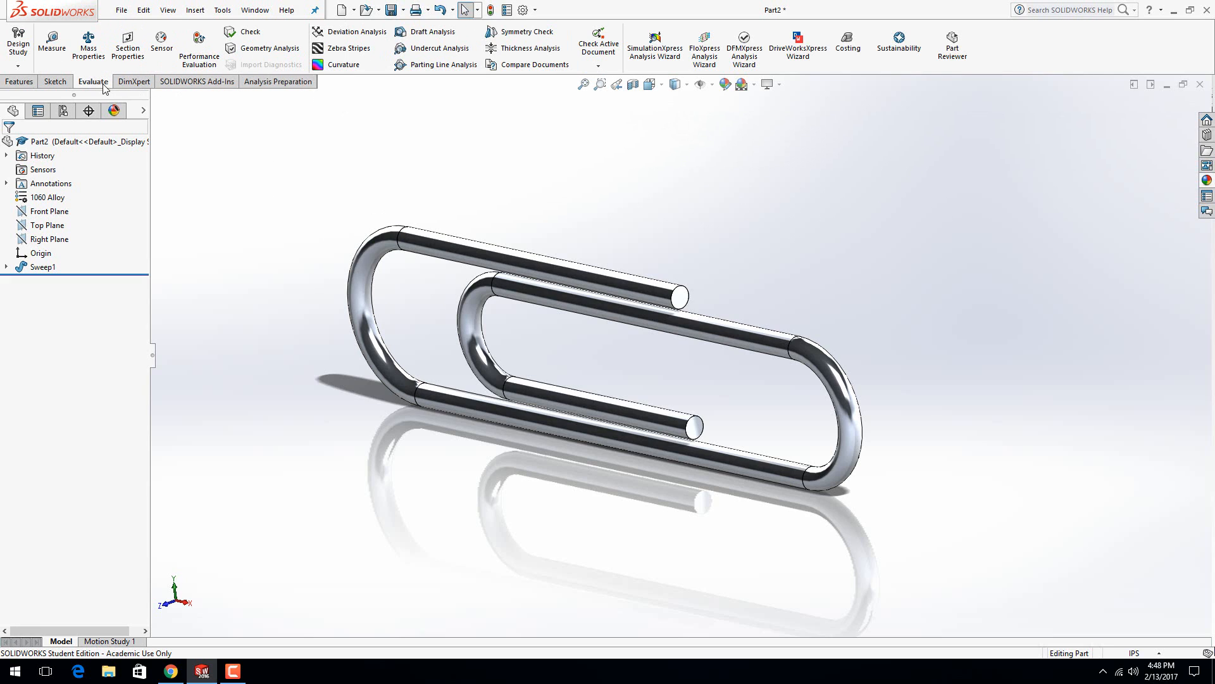
left_click(654, 64)
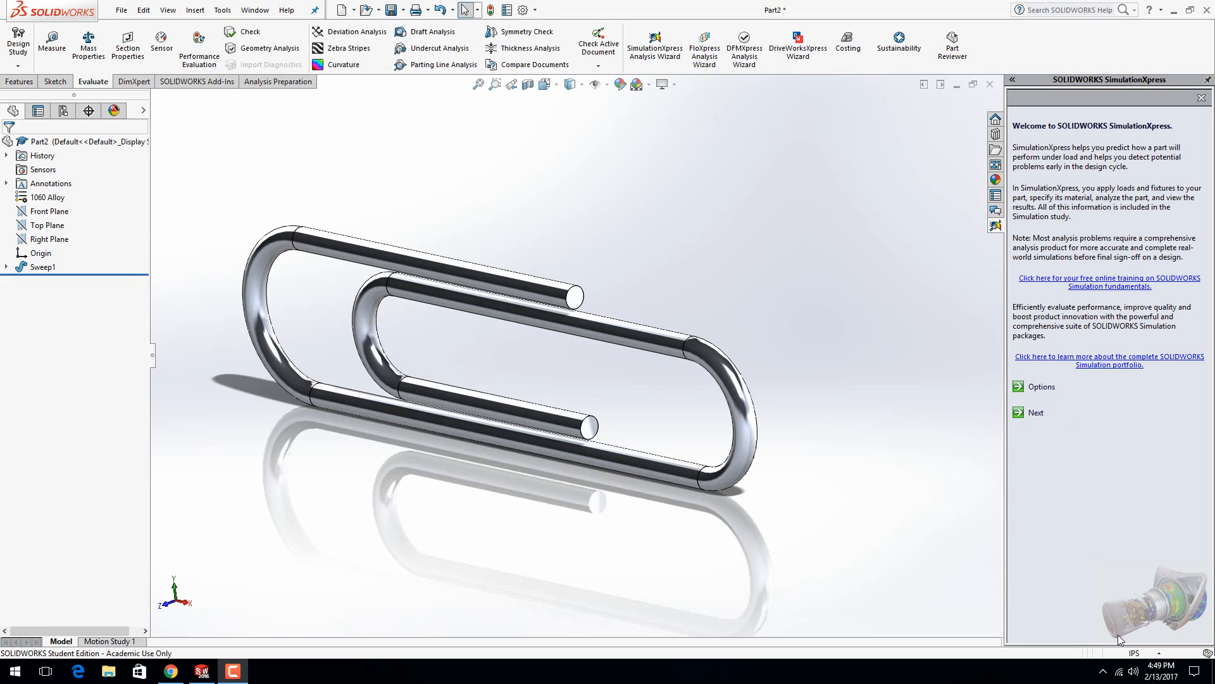
left_click(1147, 656)
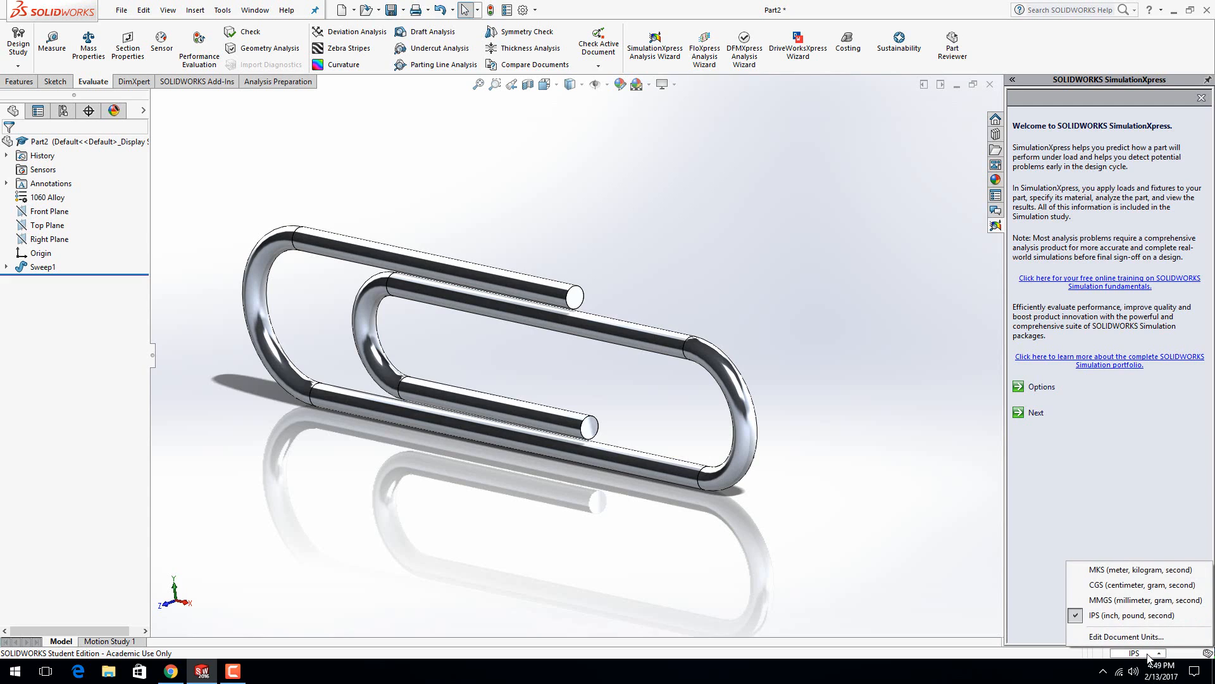
left_click(1104, 601)
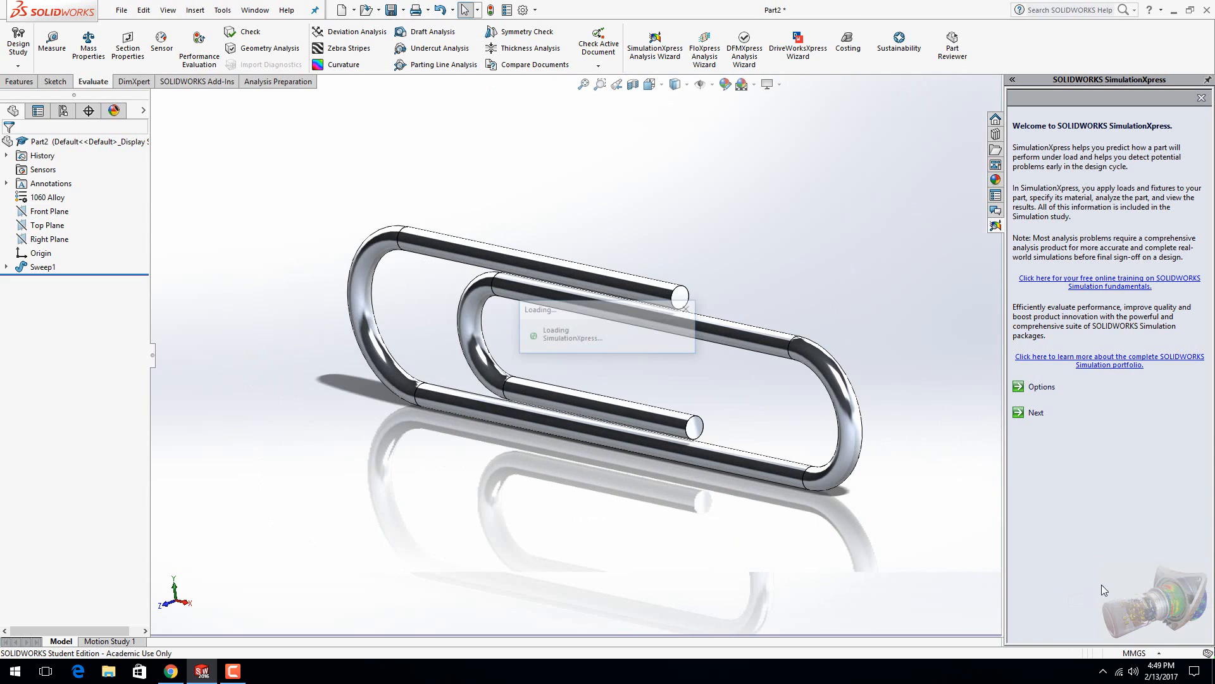
Step: Accept the SimulationXpress options with SI as the system of units and proceed to the Fixtures stage
left_click(1040, 389)
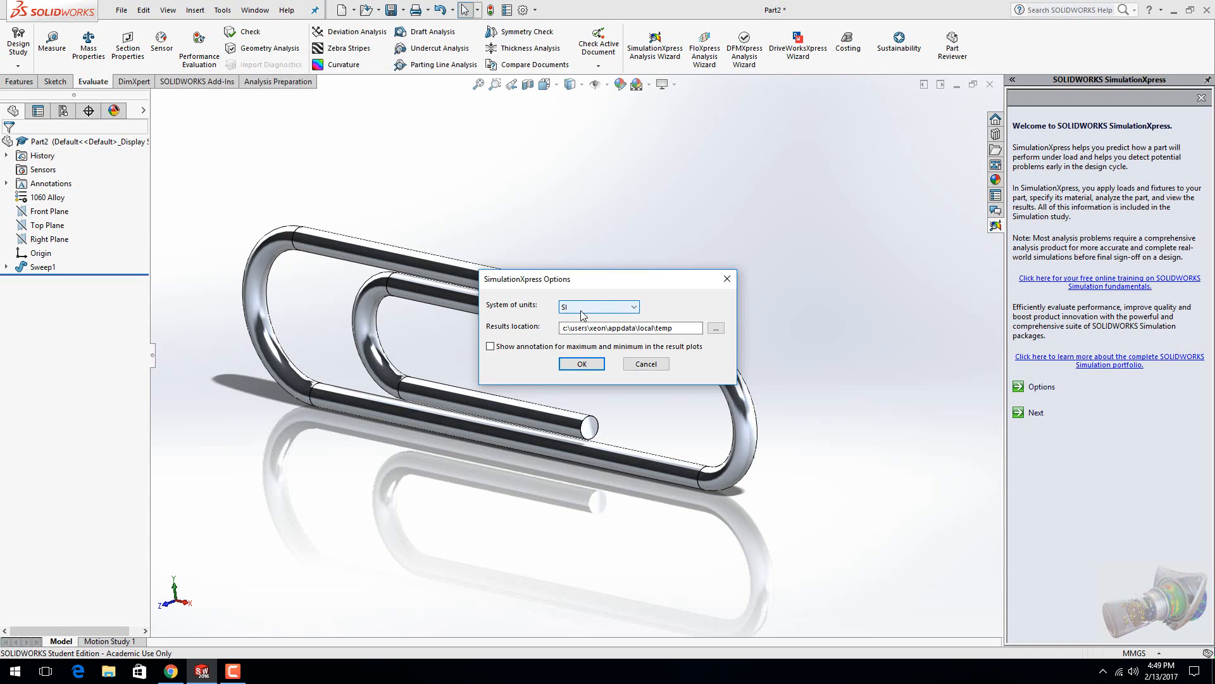
left_click(581, 364)
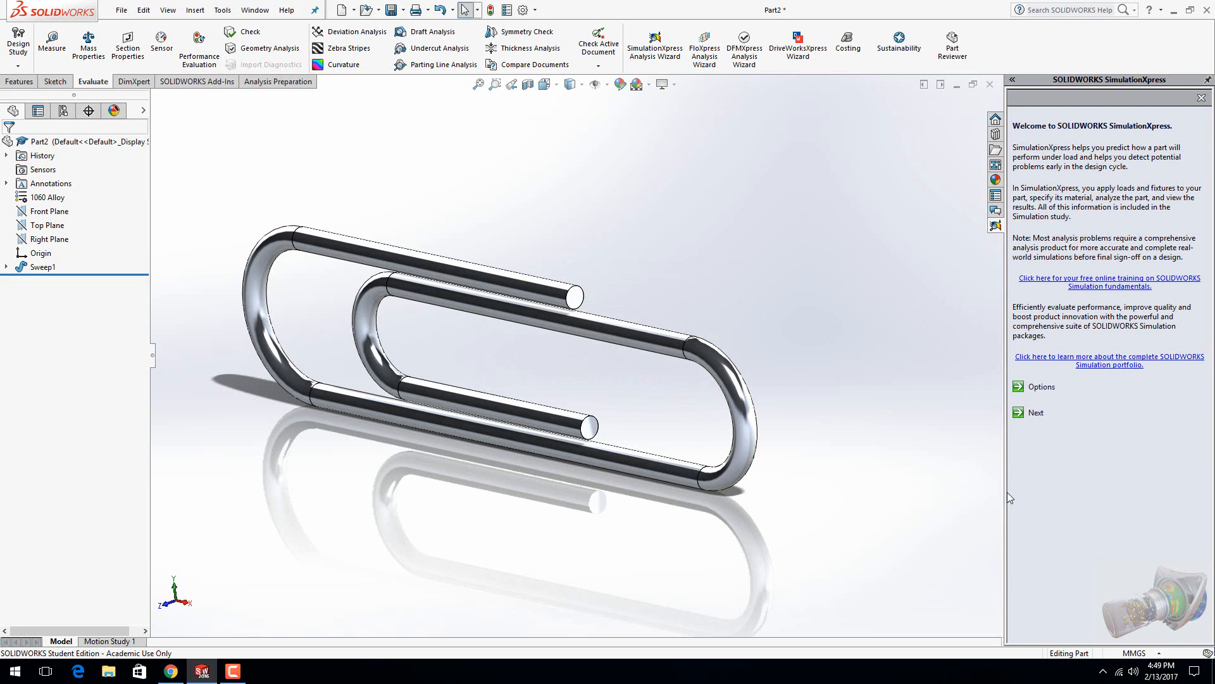
left_click(1036, 414)
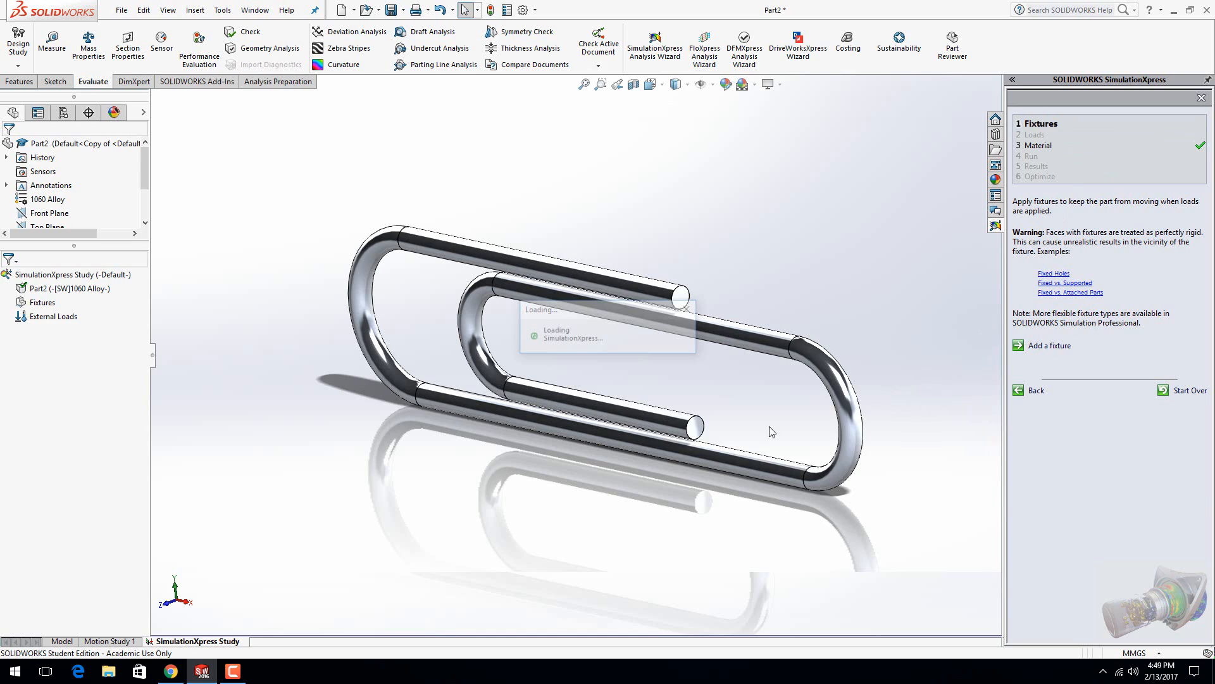
Step: Add a fixed geometry fixture to the cylindrical face of the inner loop's lower straight segment, ending at the free end
left_click(1049, 346)
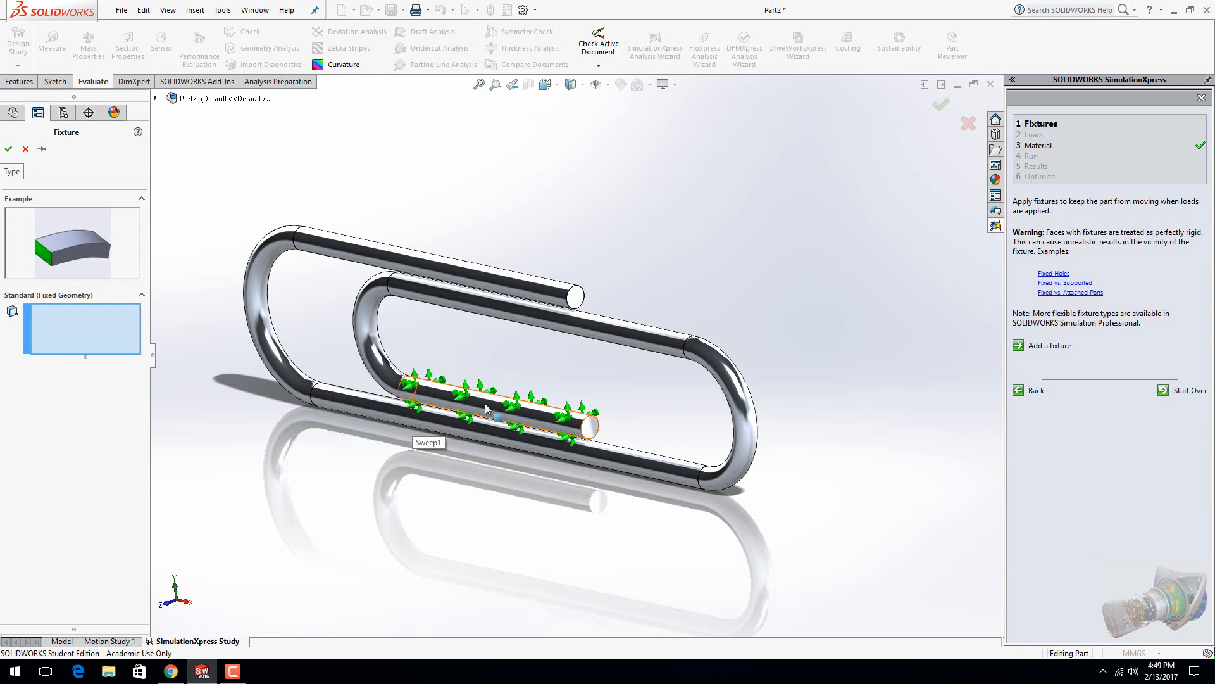
left_click(485, 406)
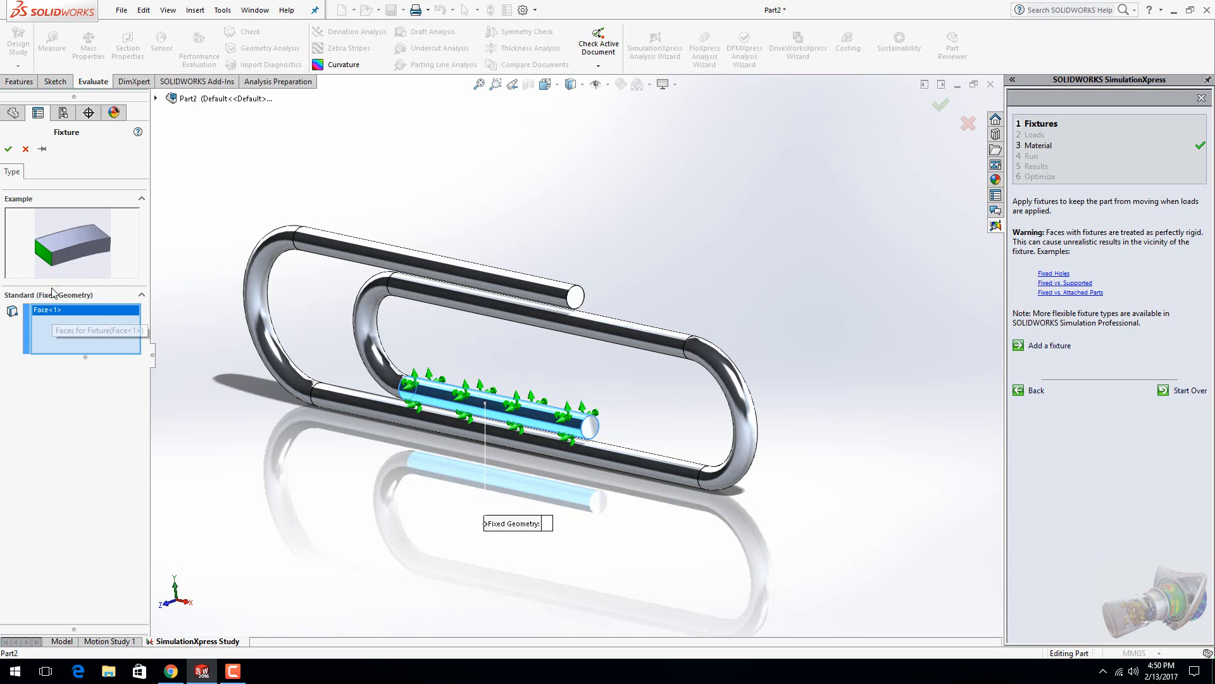
left_click(8, 149)
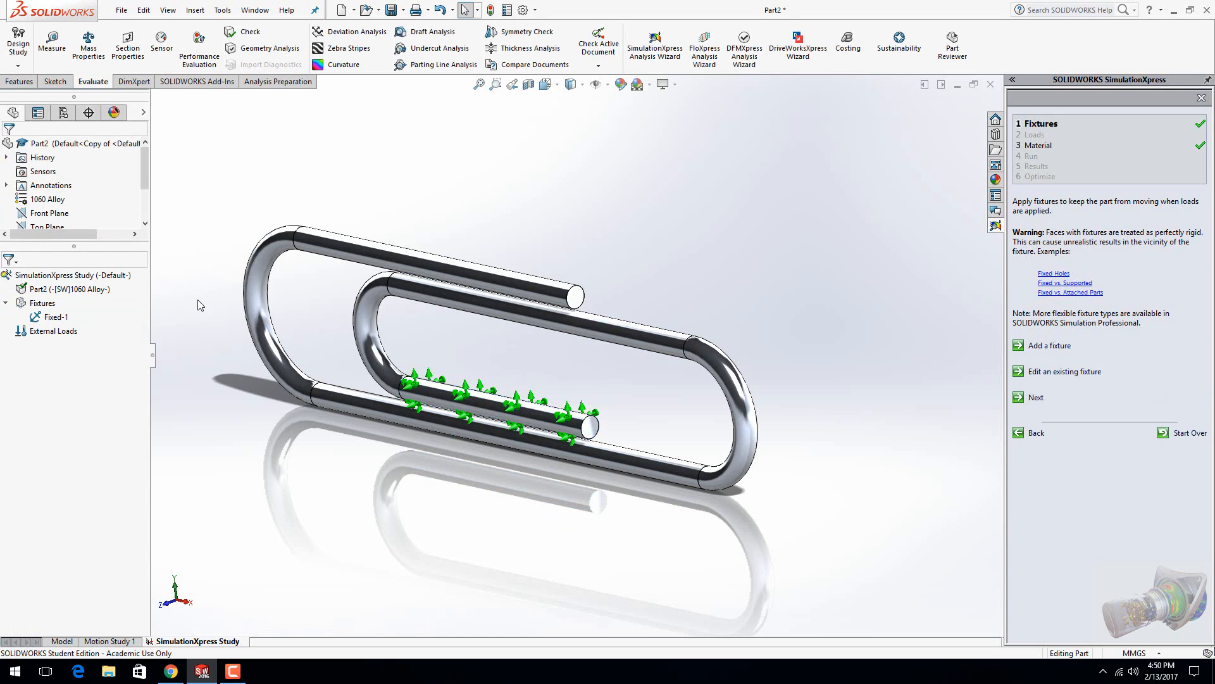
Step: Apply a 5 lbf normal force in English (IPS) units to the uppermost segment's free end face, and advance the study to the Run stage
left_click(1036, 399)
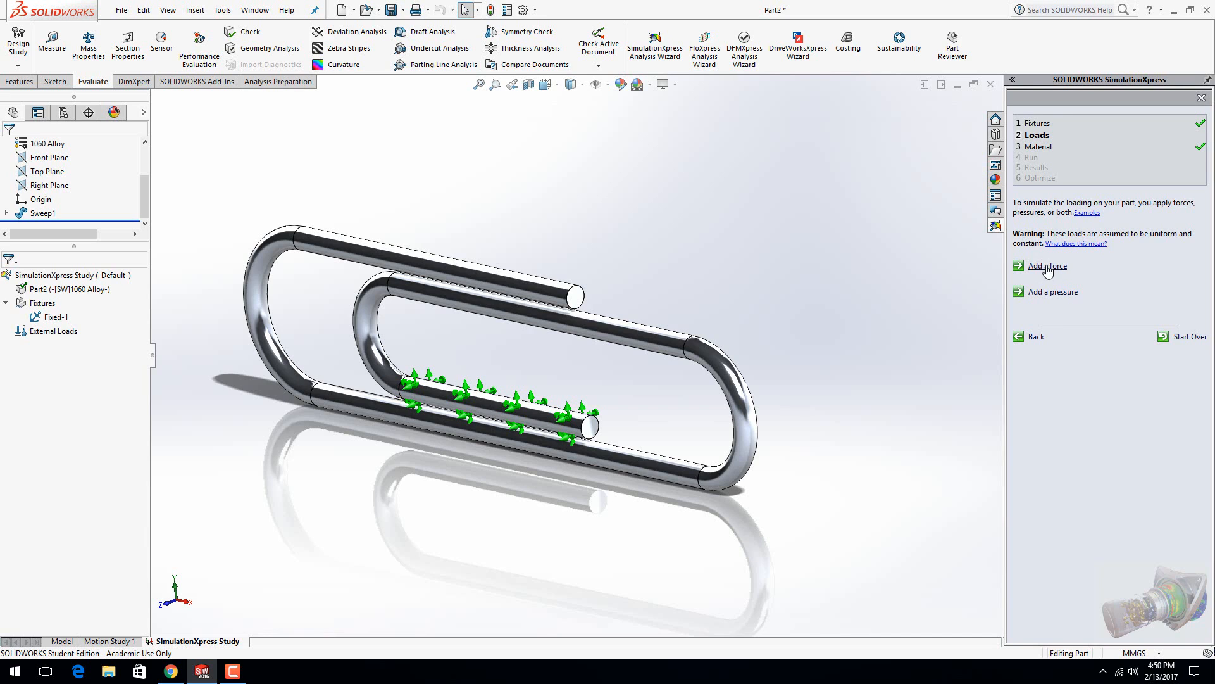
left_click(1048, 267)
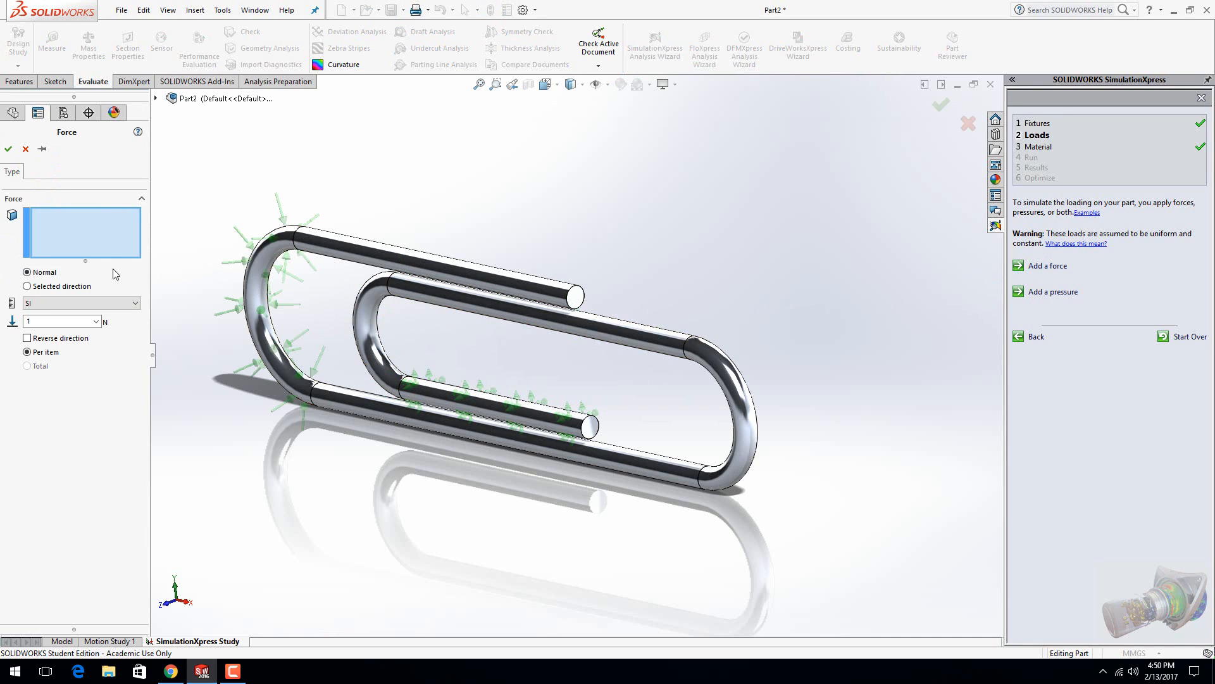
left_click(578, 303)
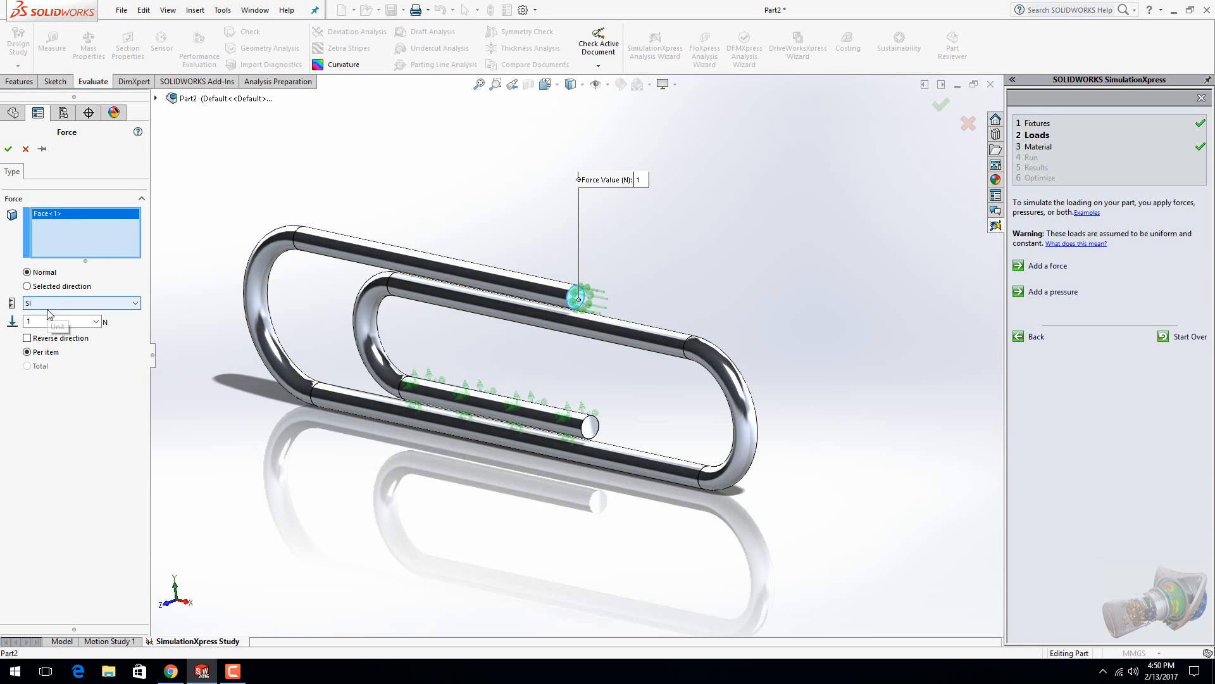
left_click(136, 304)
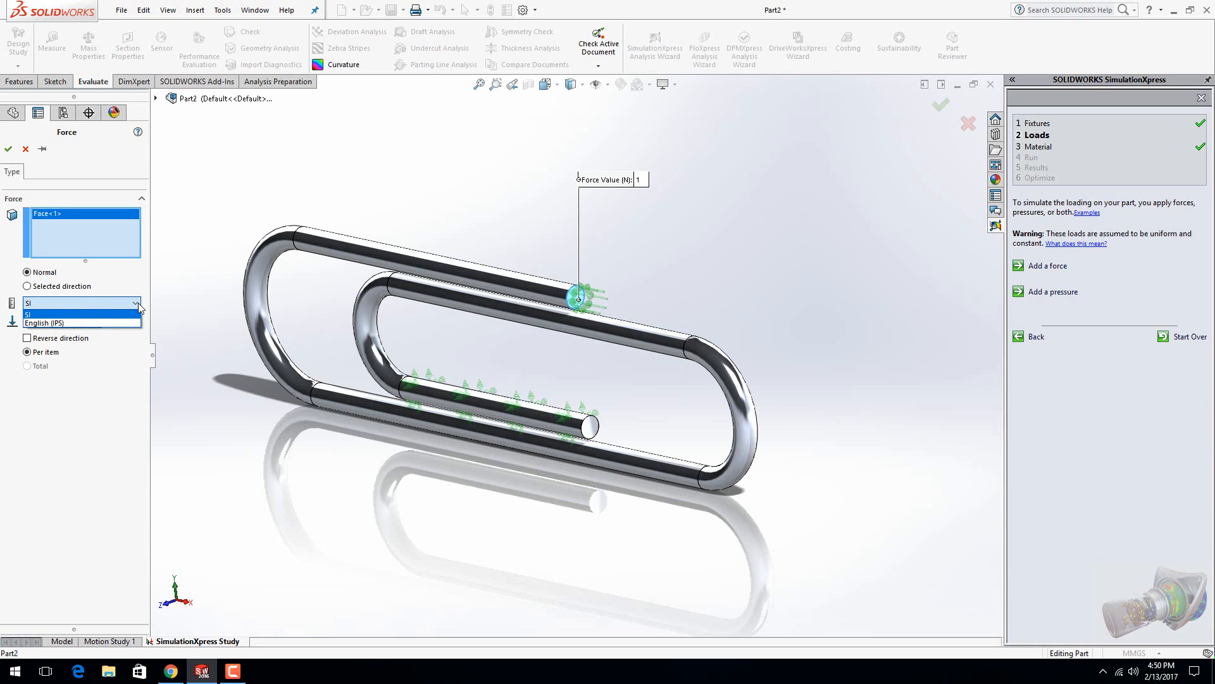
left_click(76, 327)
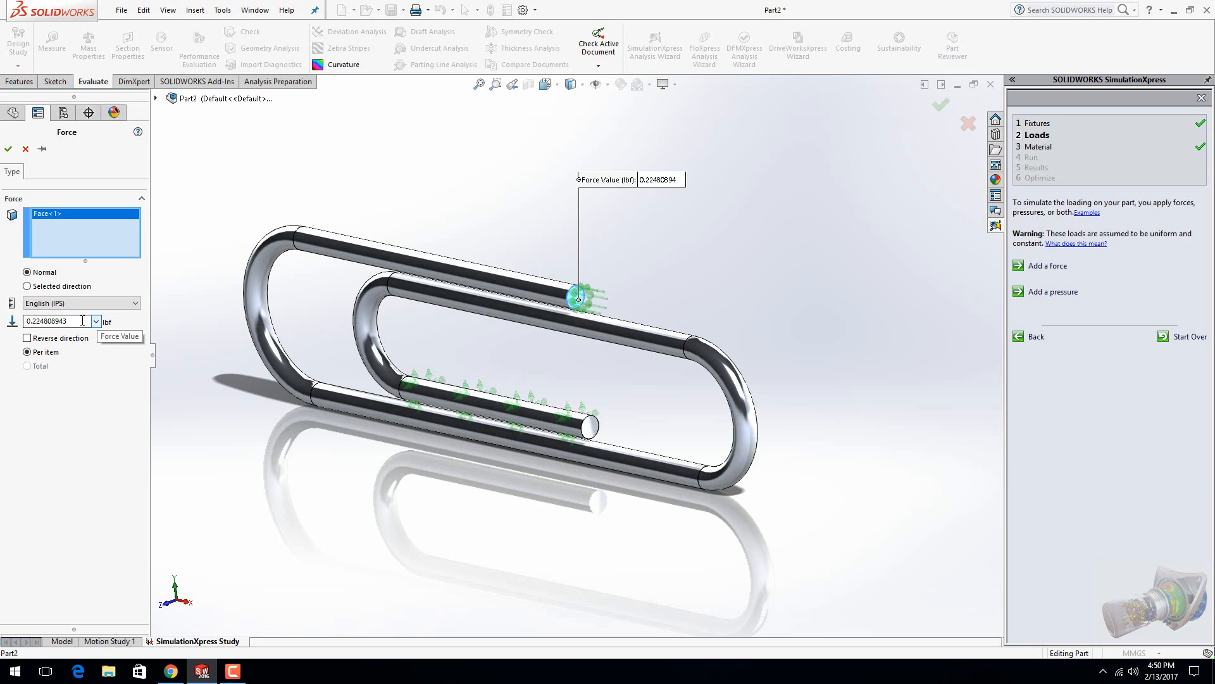
double_click(81, 322)
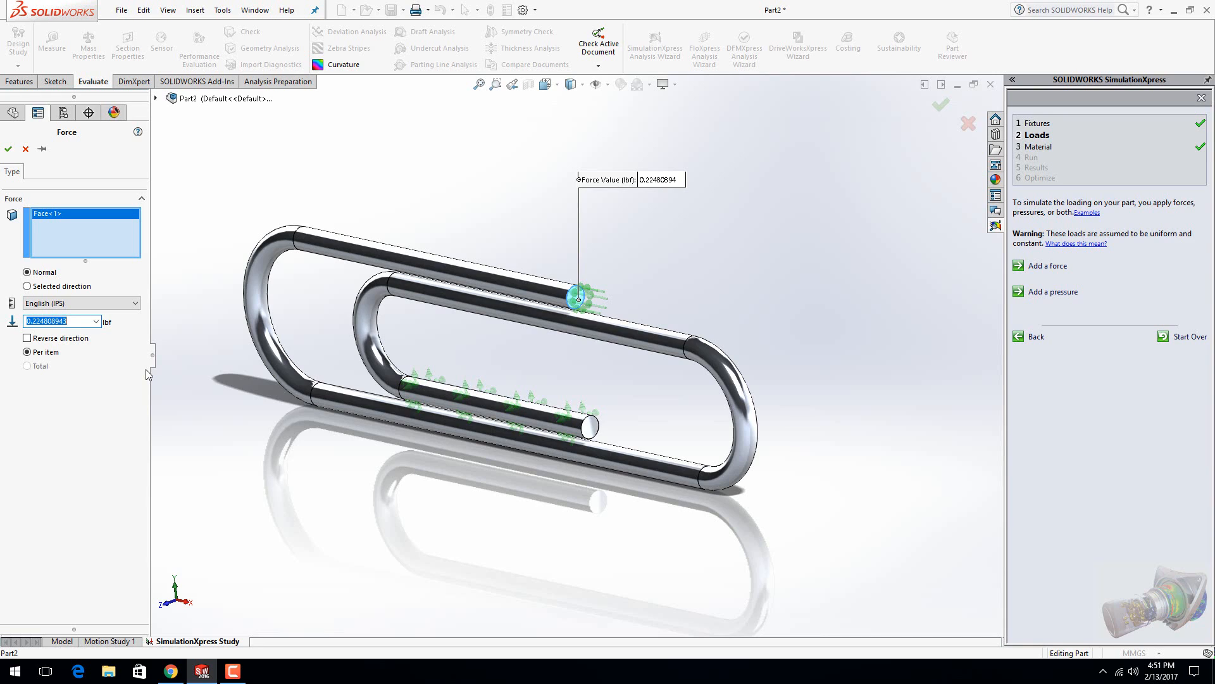
type("5")
left_click(8, 149)
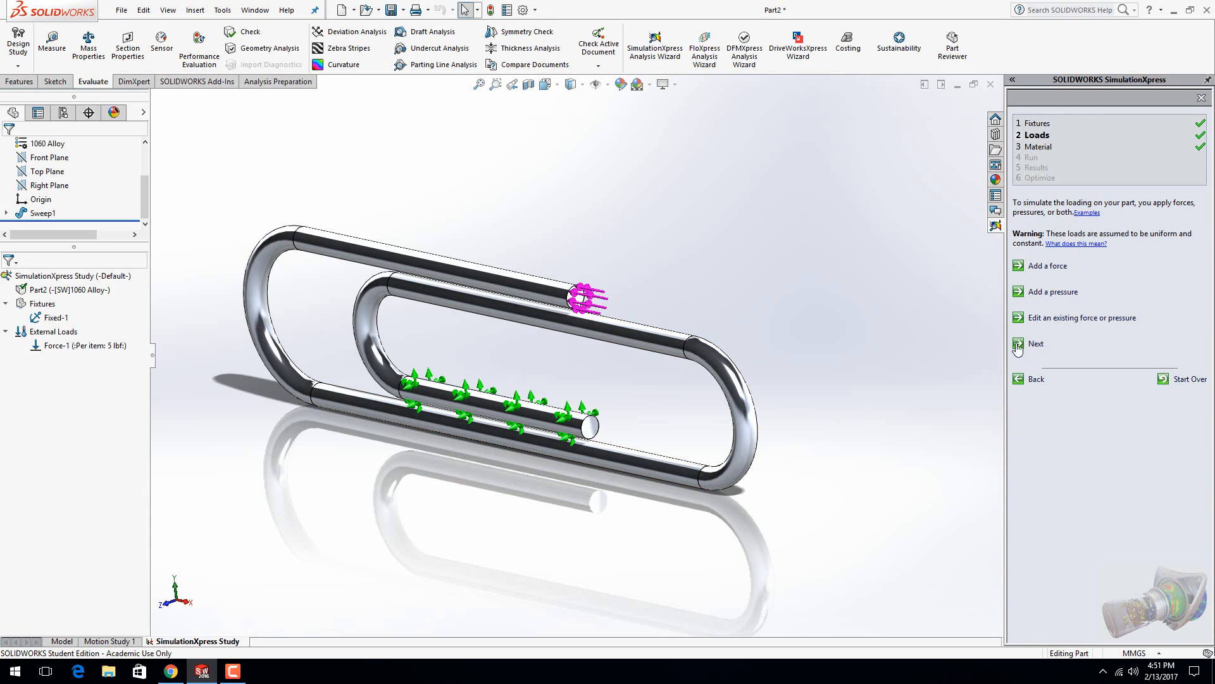
left_click(1037, 347)
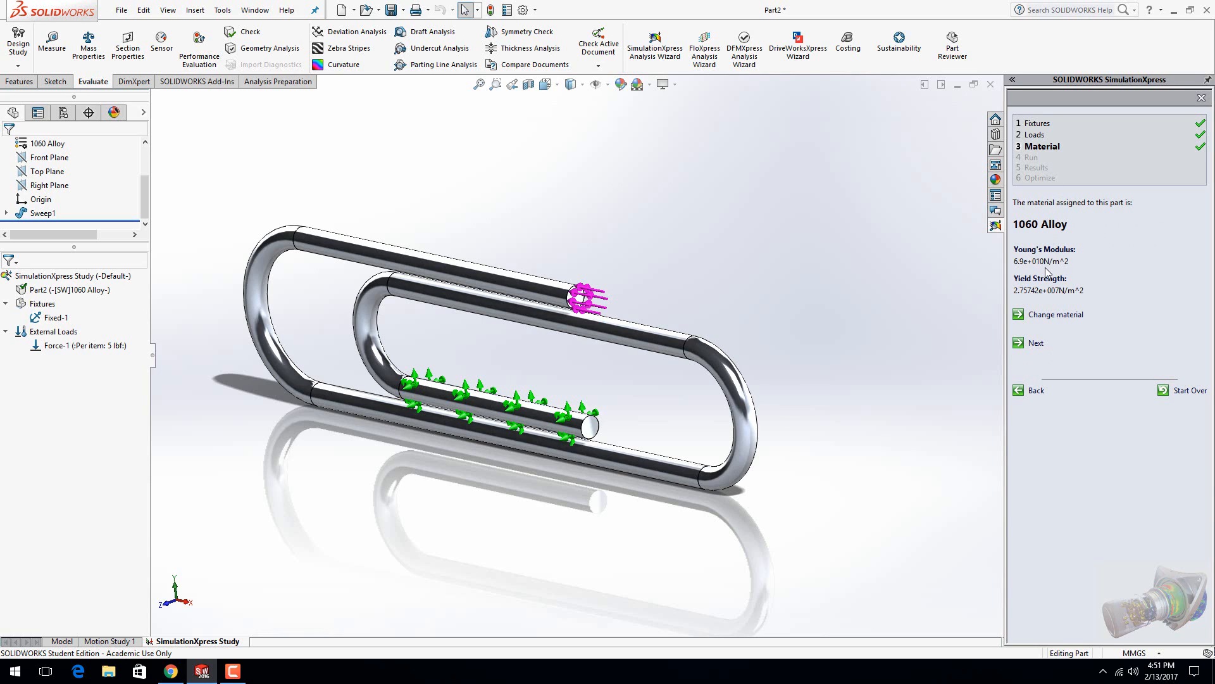
left_click(1036, 343)
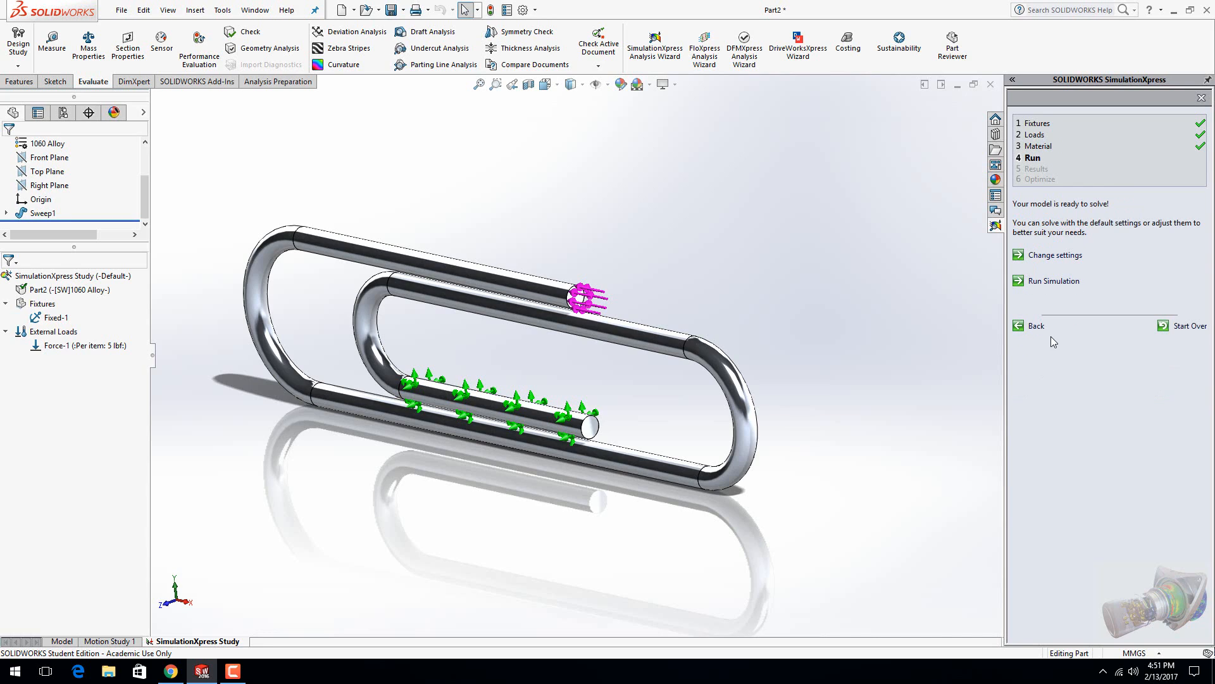
Step: Run the simulation with the default settings and accept the deformed shape to continue to the results
left_click(1053, 281)
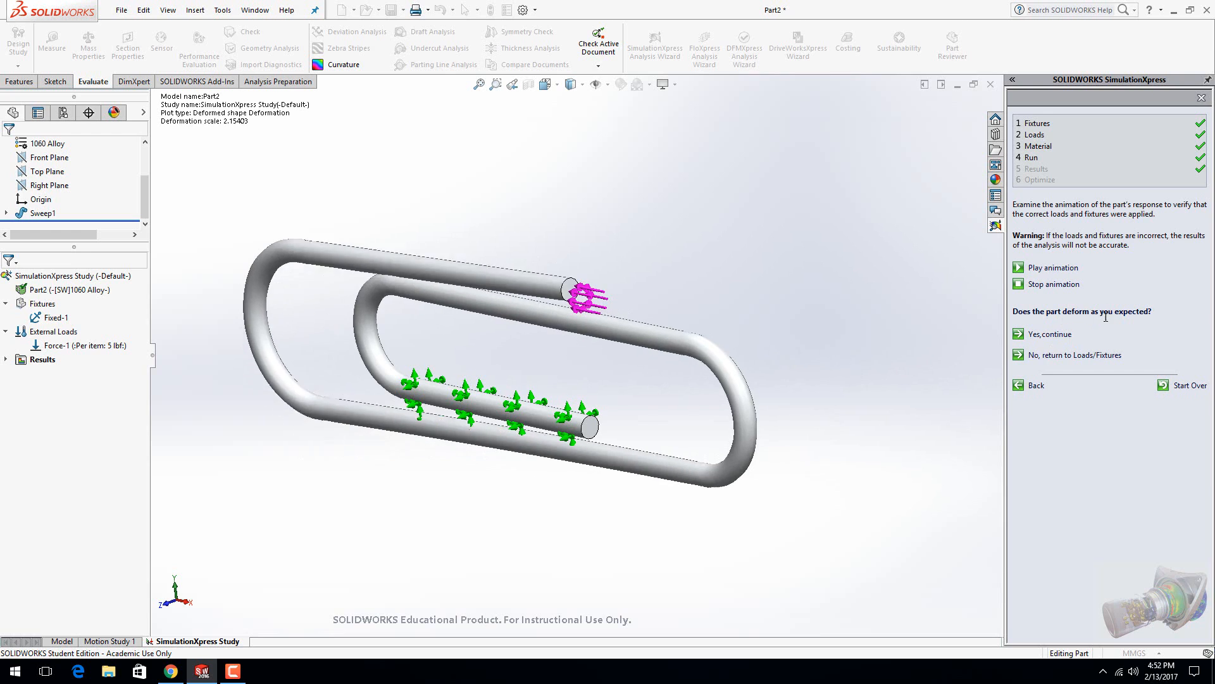
left_click(1054, 334)
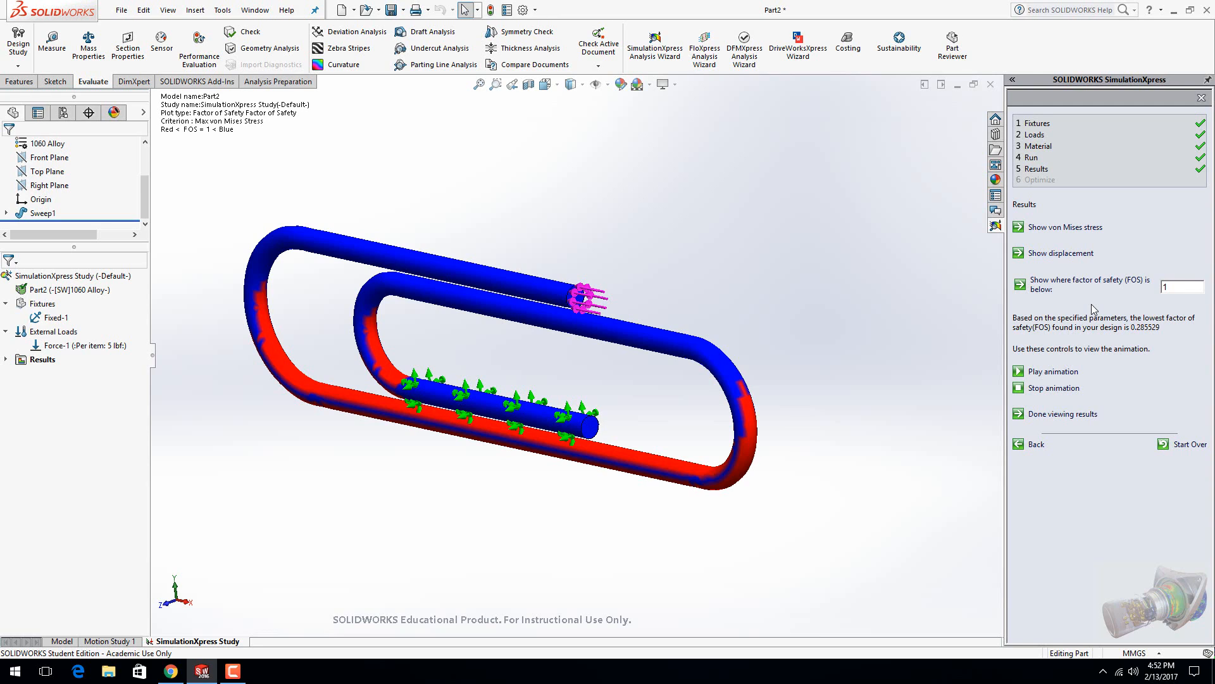
Step: Plot where the factor of safety is below 3 and inspect the red and blue regions along the paperclip
double_click(1163, 287)
type("3")
key("Return")
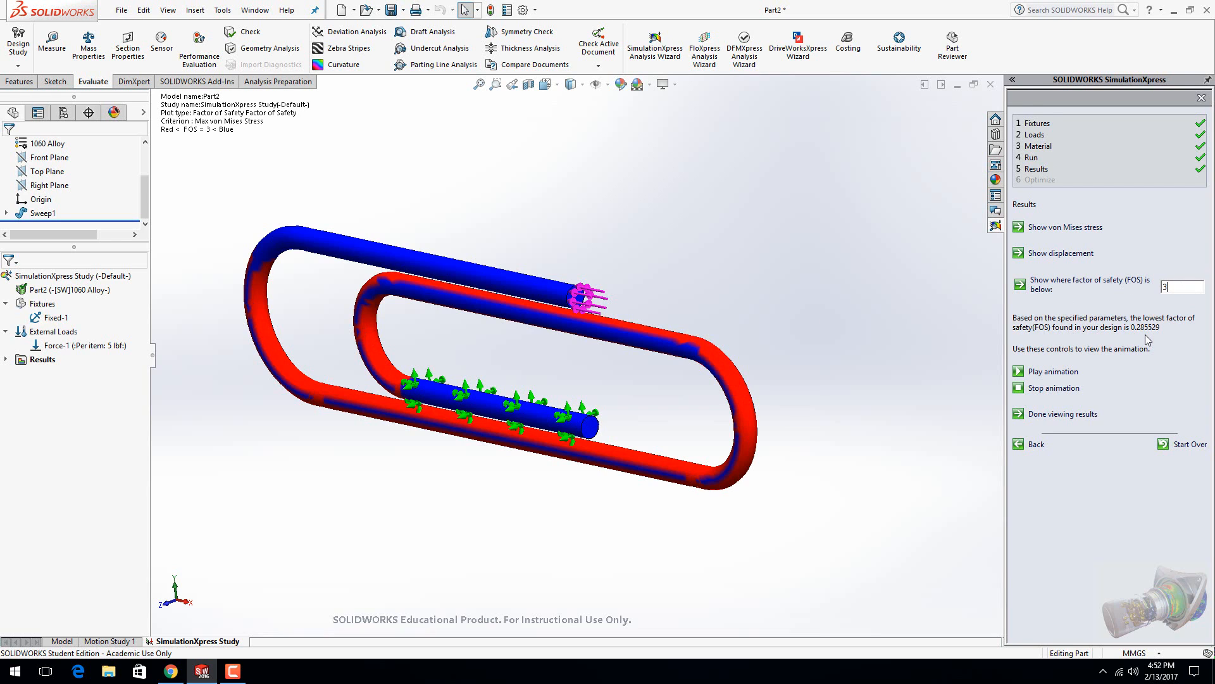
scroll(627, 401, "down", 2)
scroll(576, 364, "up", 3)
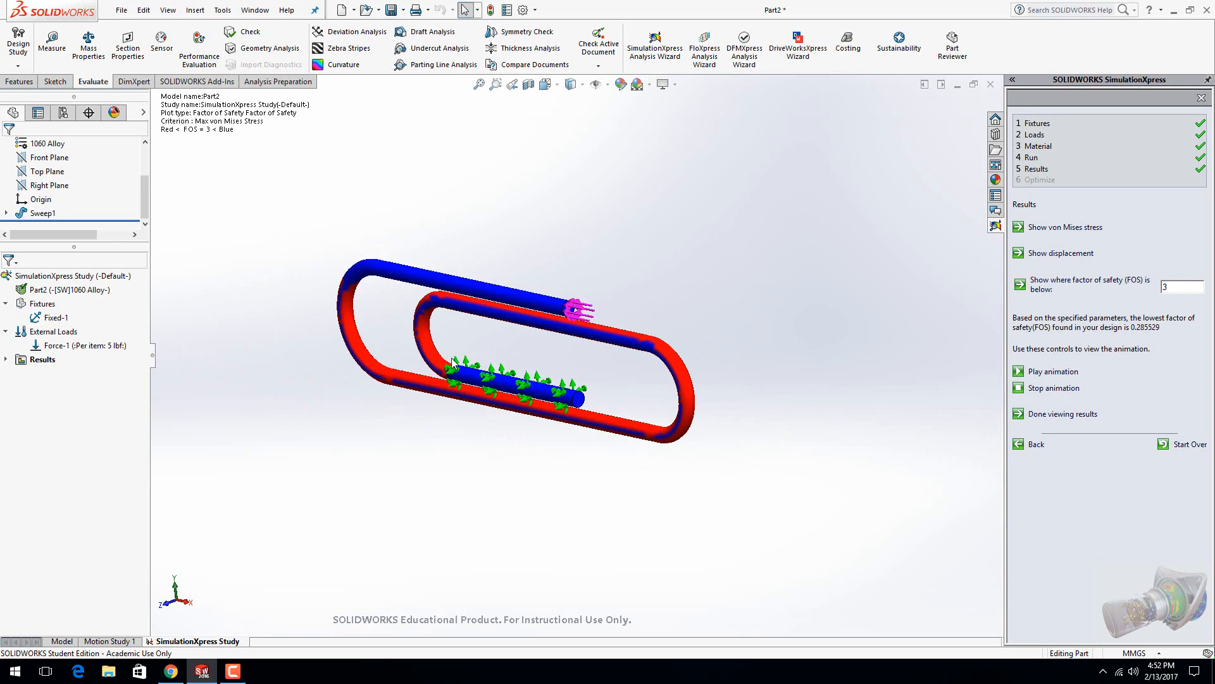
scroll(422, 331, "down", 2)
mouse_move(766, 400)
middle_mouse_down()
mouse_move(766, 375)
mouse_move(765, 415)
middle_mouse_up()
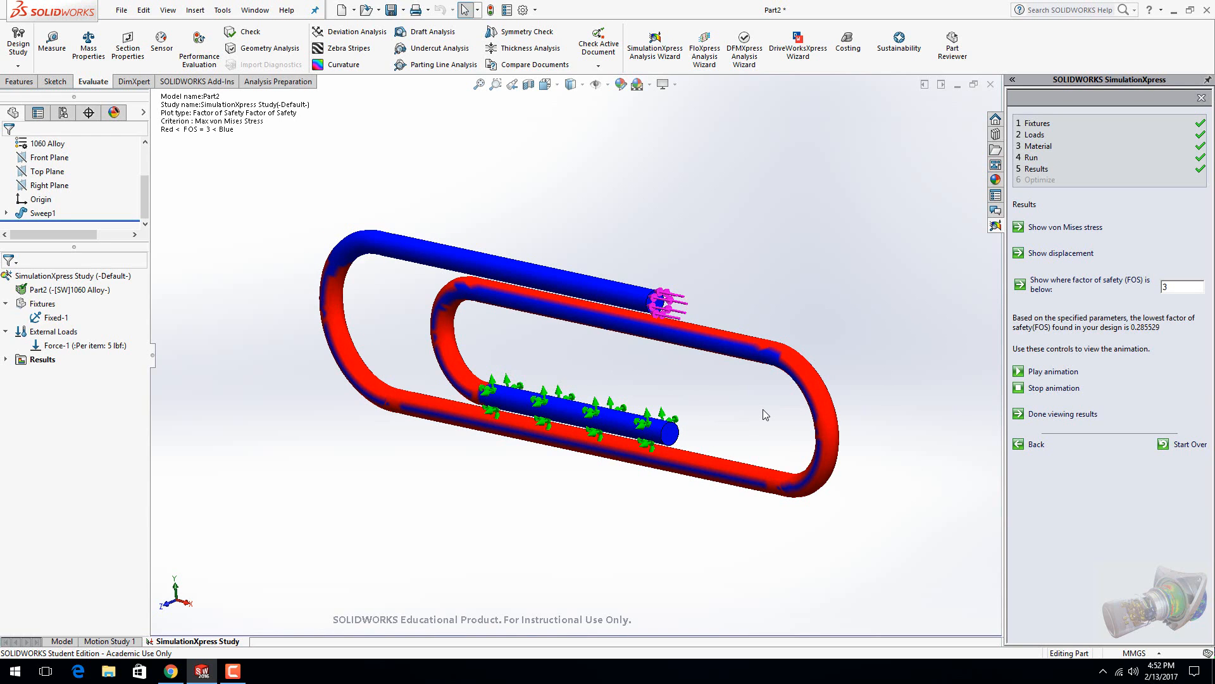
scroll(765, 488, "down", 3)
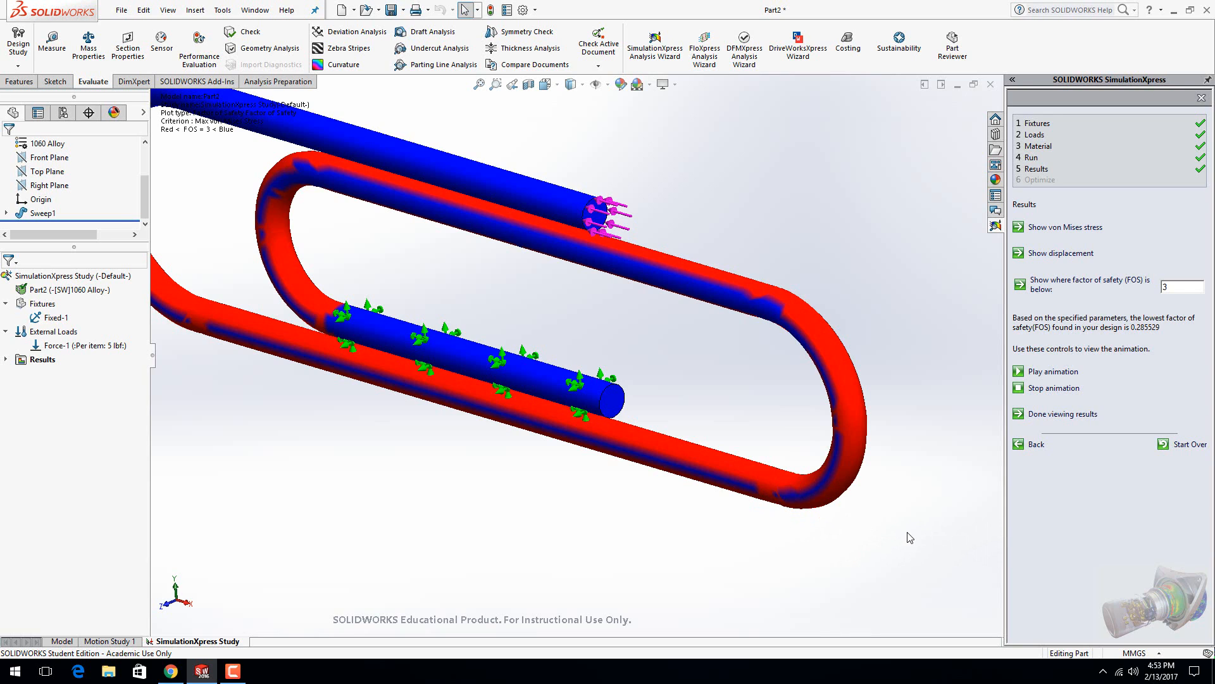
scroll(907, 533, "up", 2)
scroll(354, 214, "down", 1)
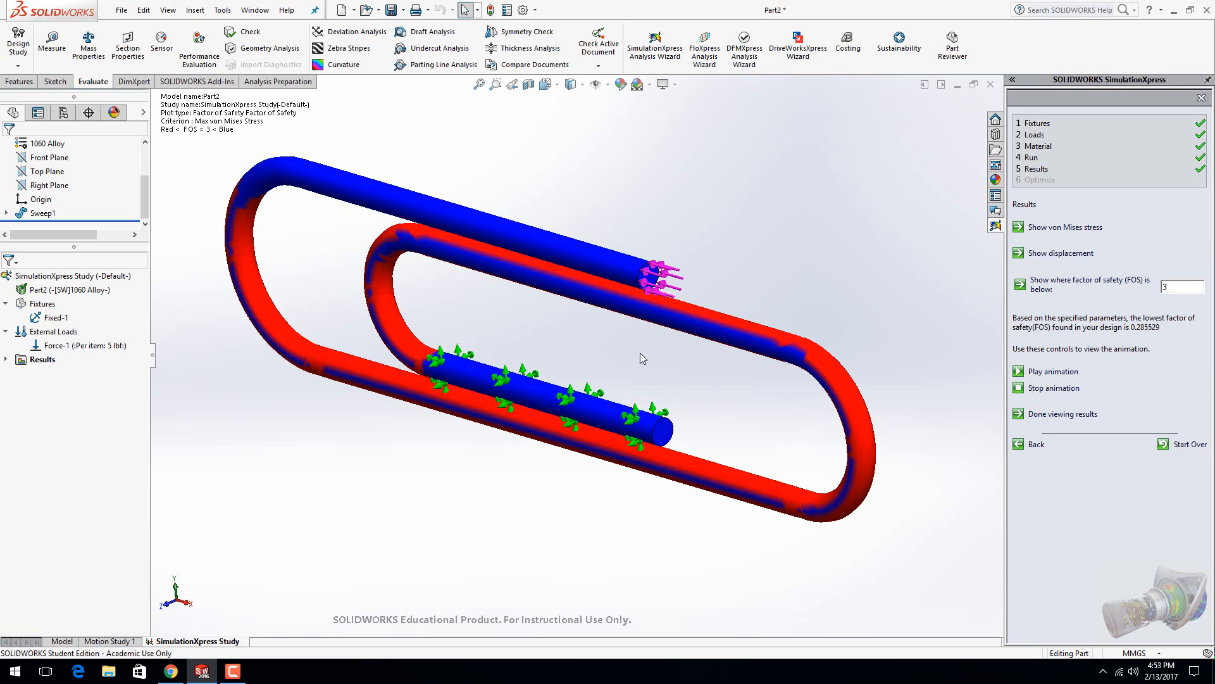
Step: Examine the von Mises stress plot of the paperclip and display its displacement plot
left_click(1078, 228)
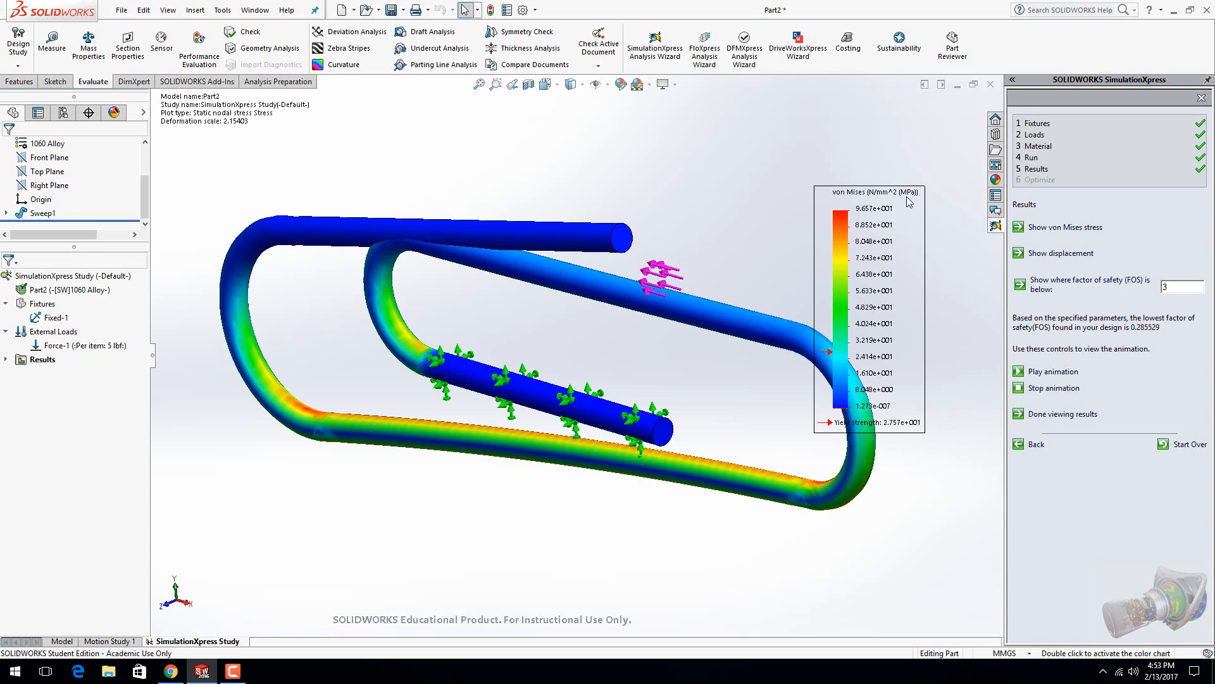
scroll(693, 402, "down", 3)
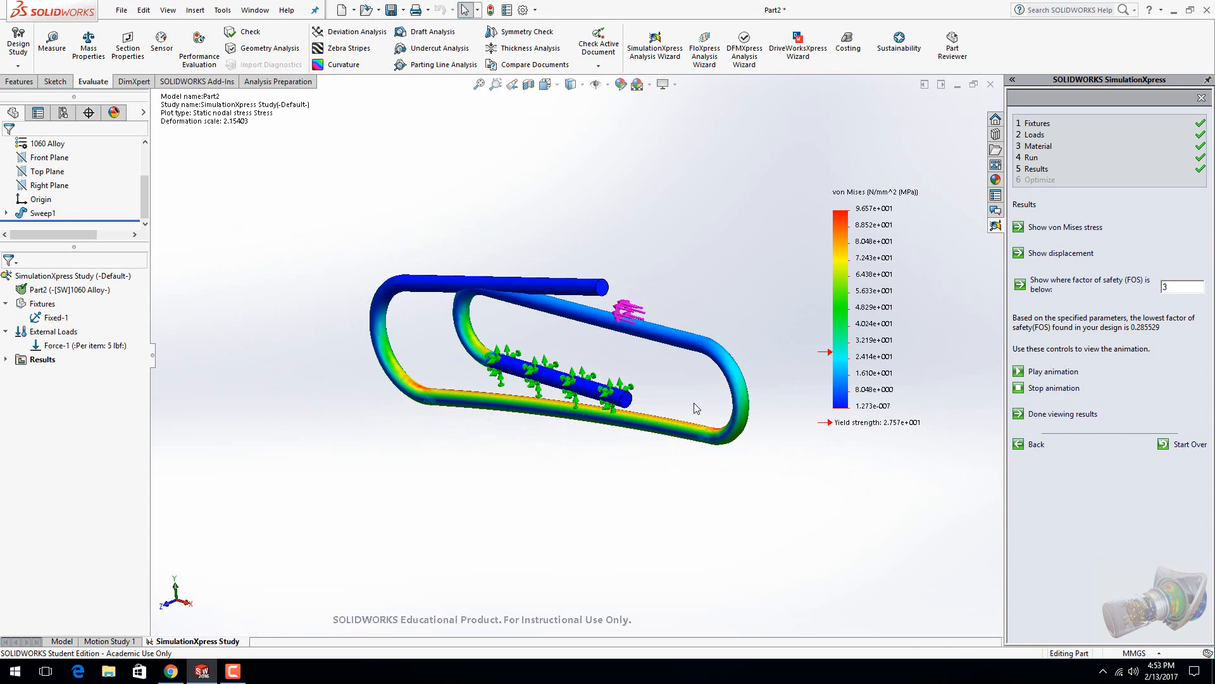
scroll(524, 338, "up", 2)
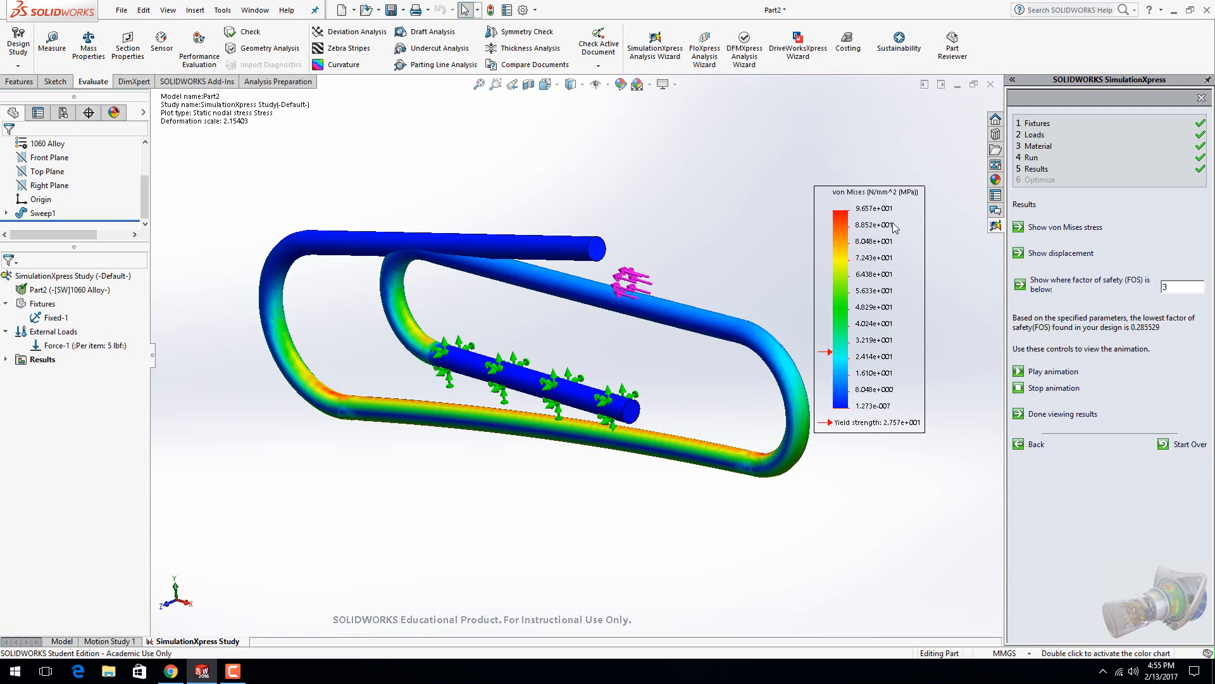
left_click(1053, 253)
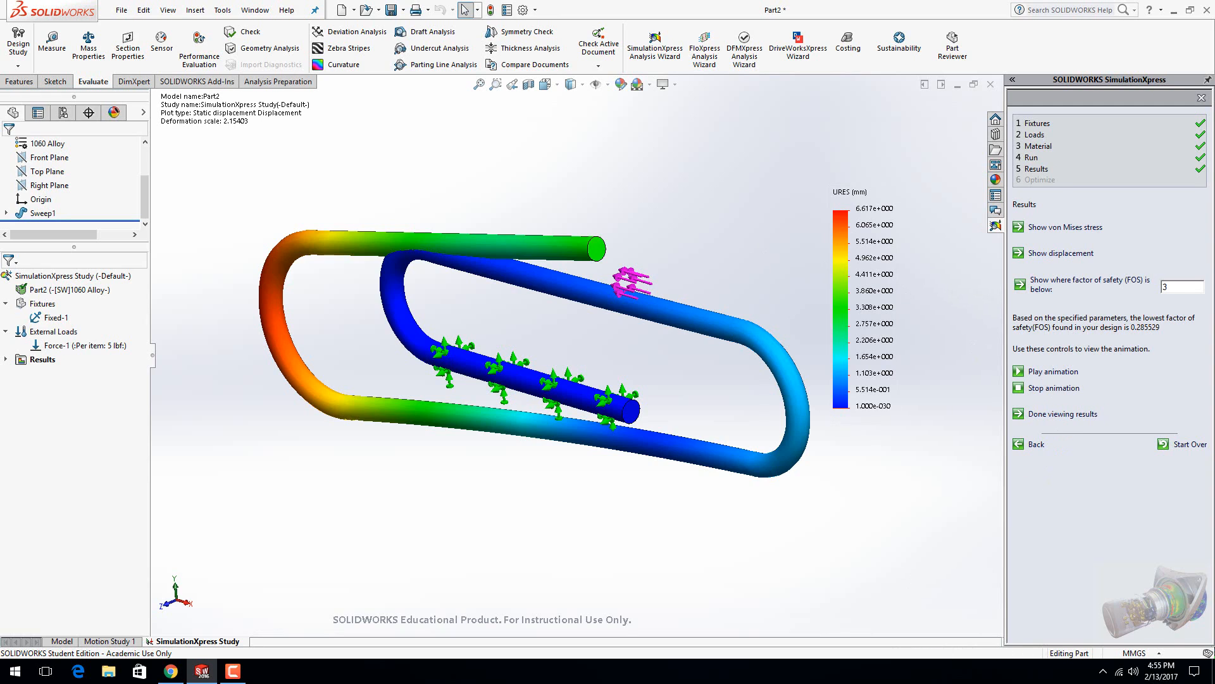
left_click(233, 671)
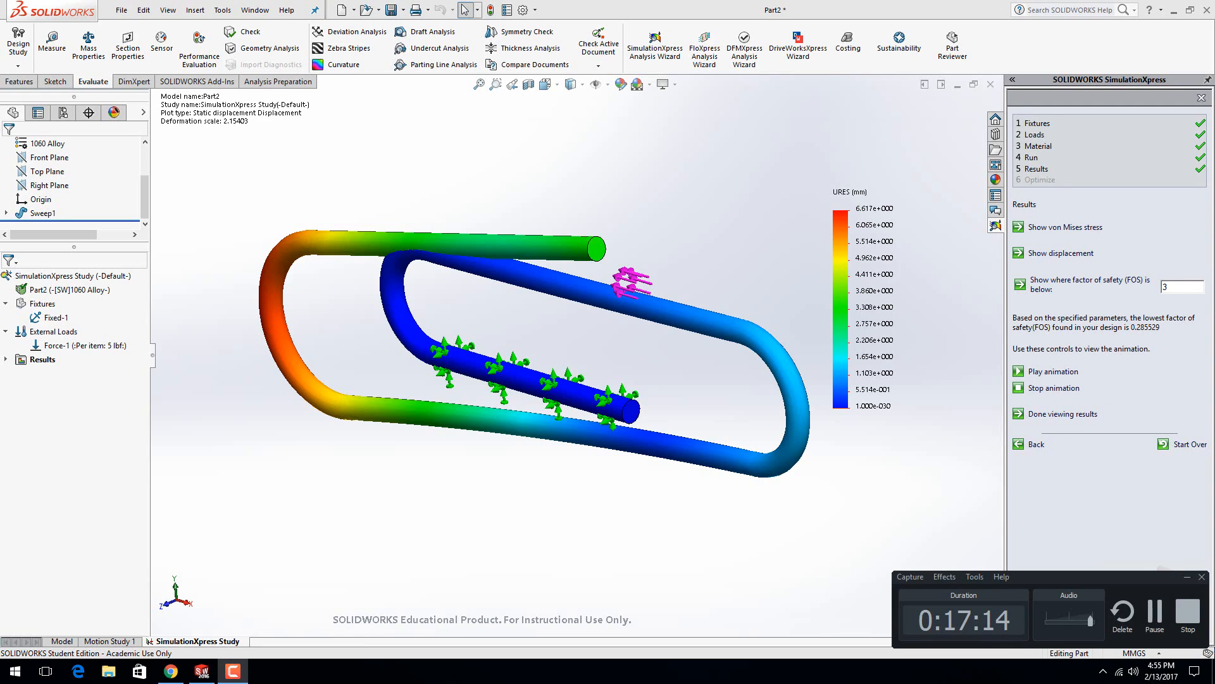